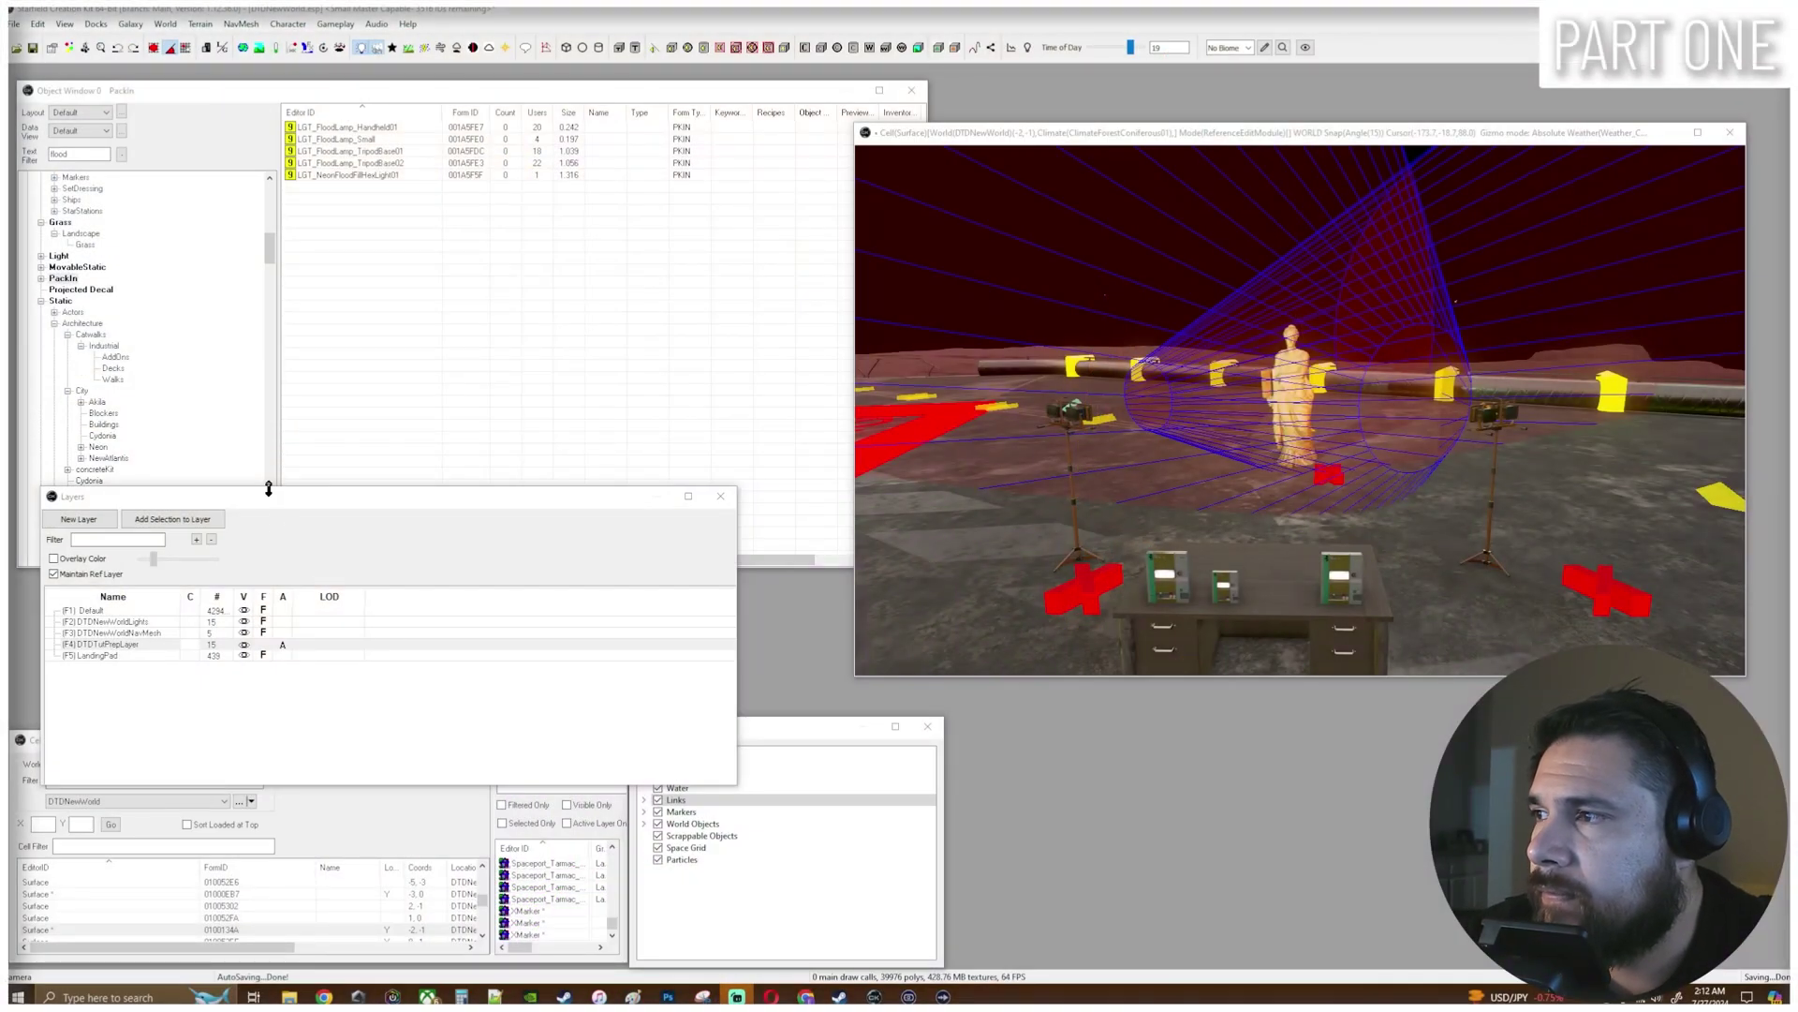
Create a new layer named DTDLightTUTlayer and make it the active layer instead of DTDTutPrepLayer.
left_click(282, 646)
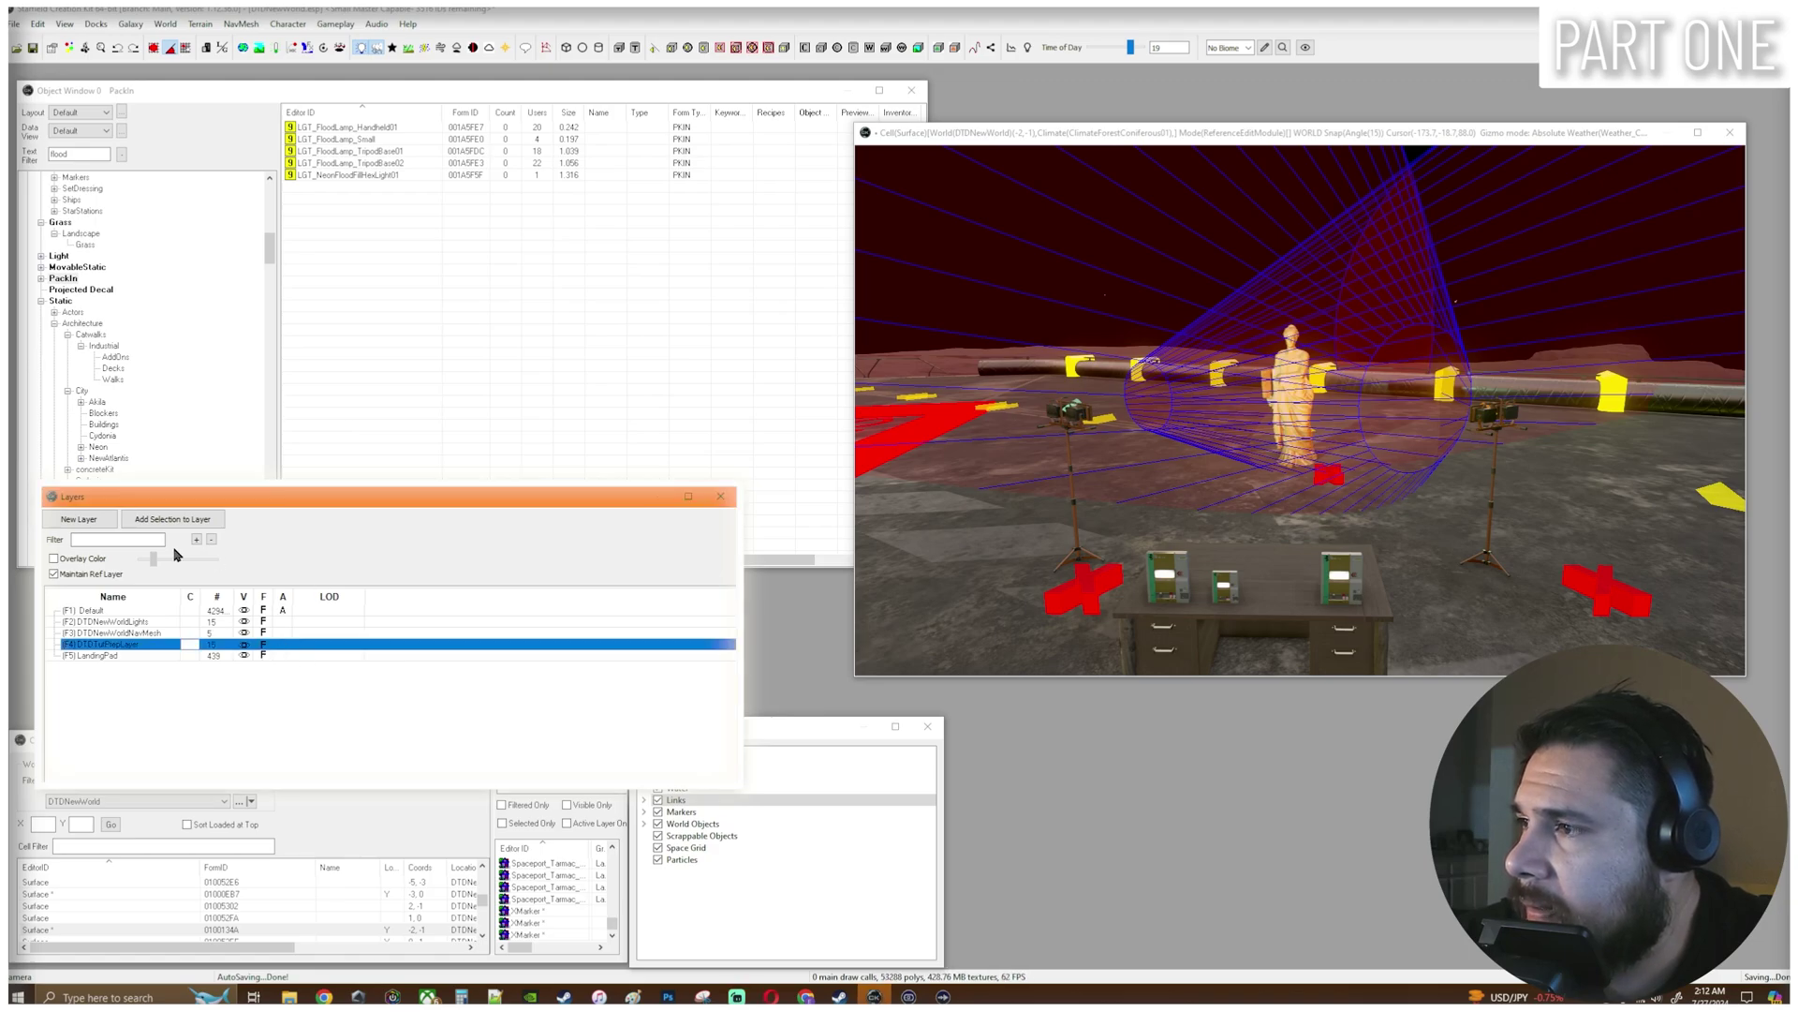
left_click(83, 523)
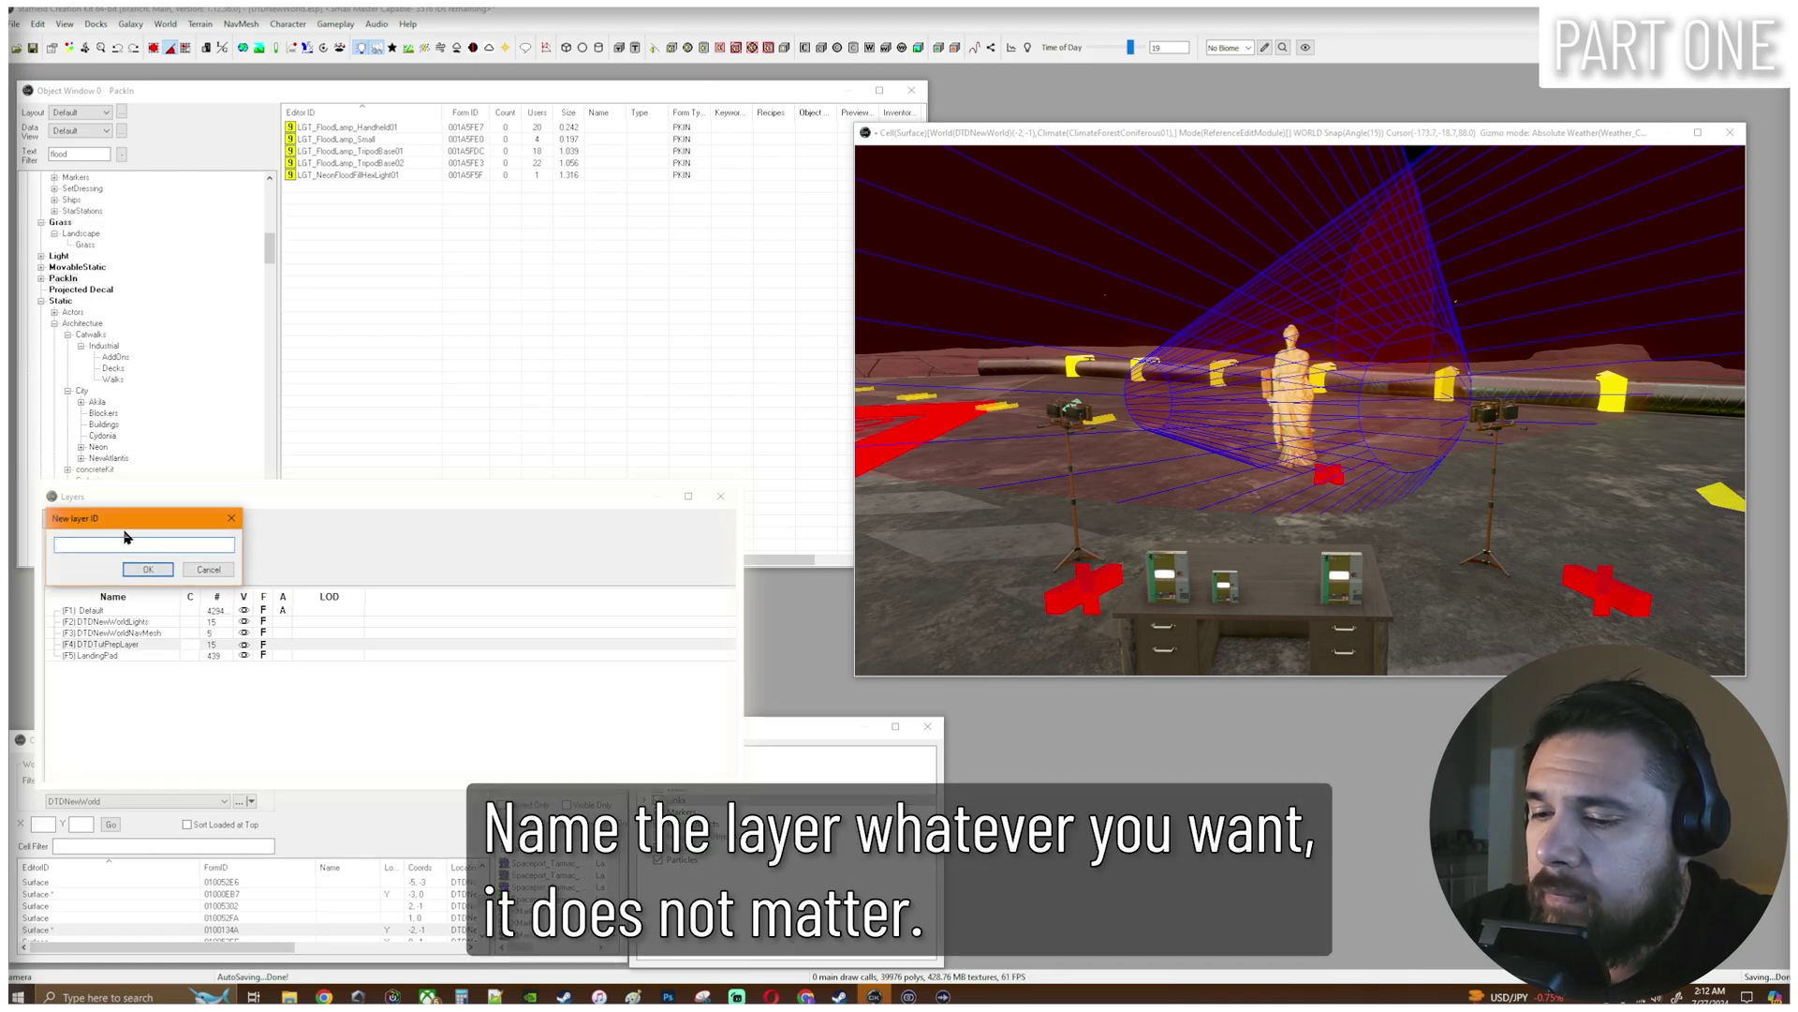
type("DTD")
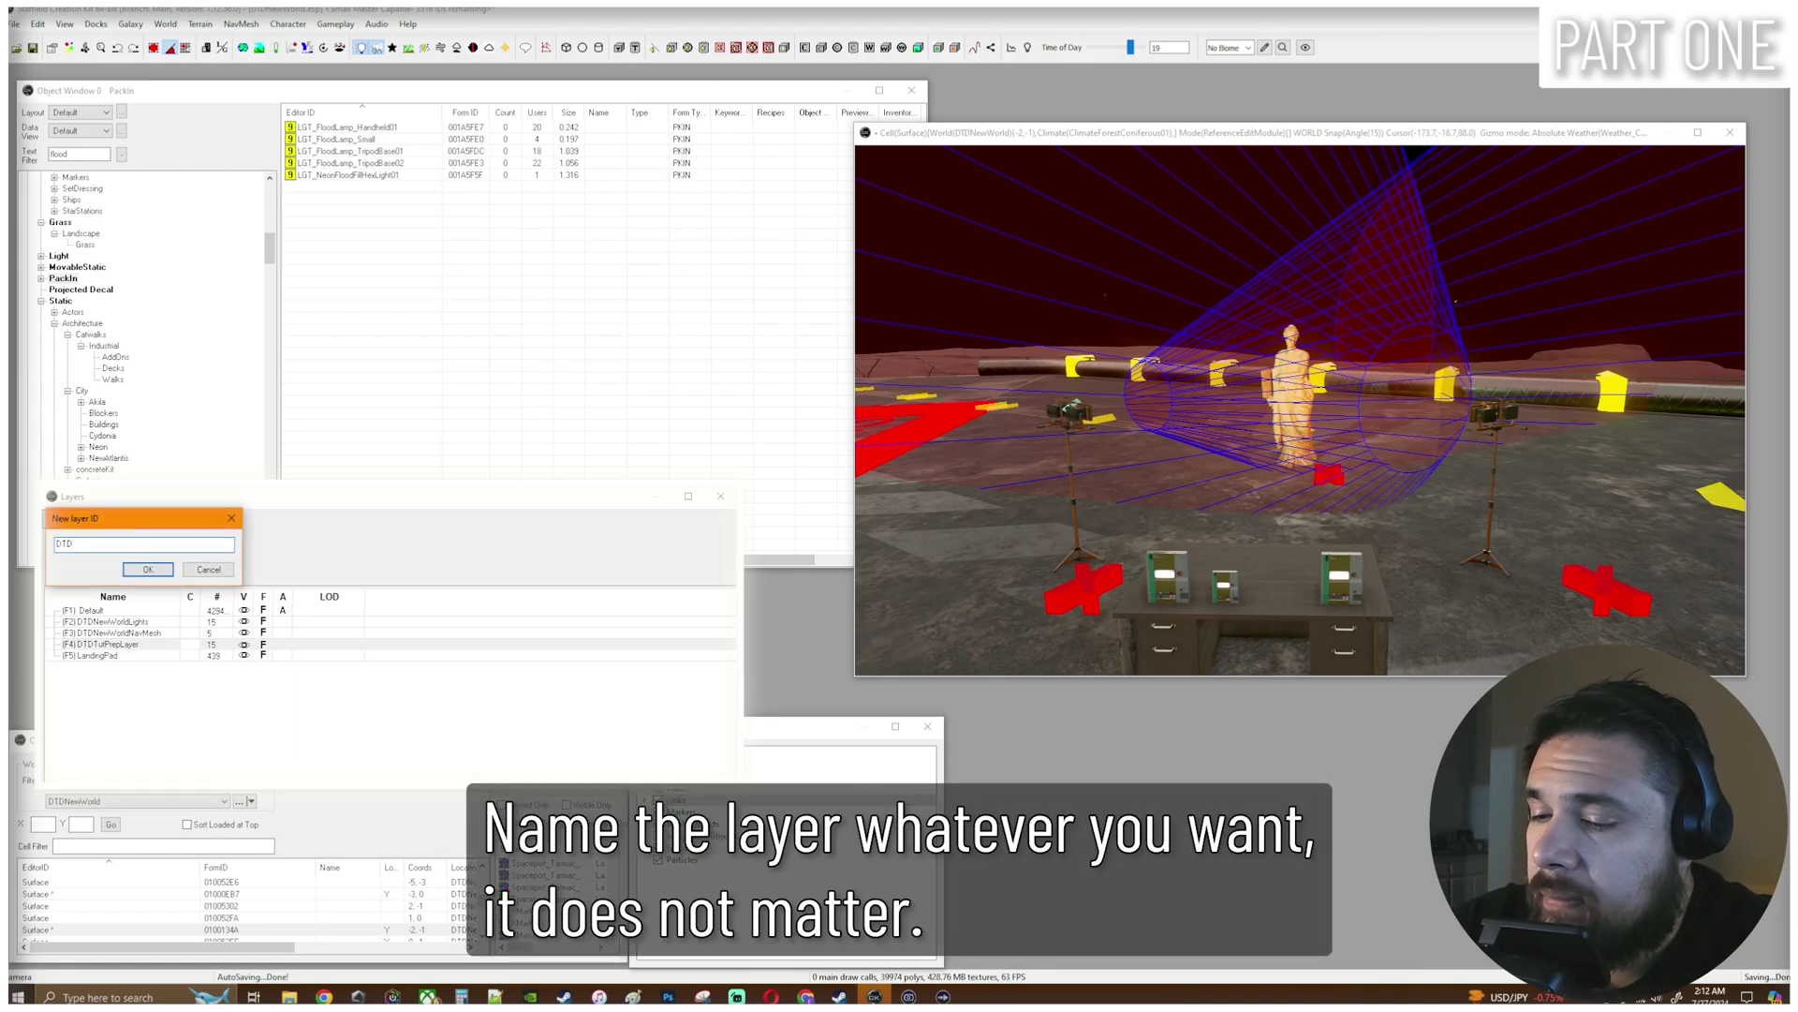
type("LightTUTlayer")
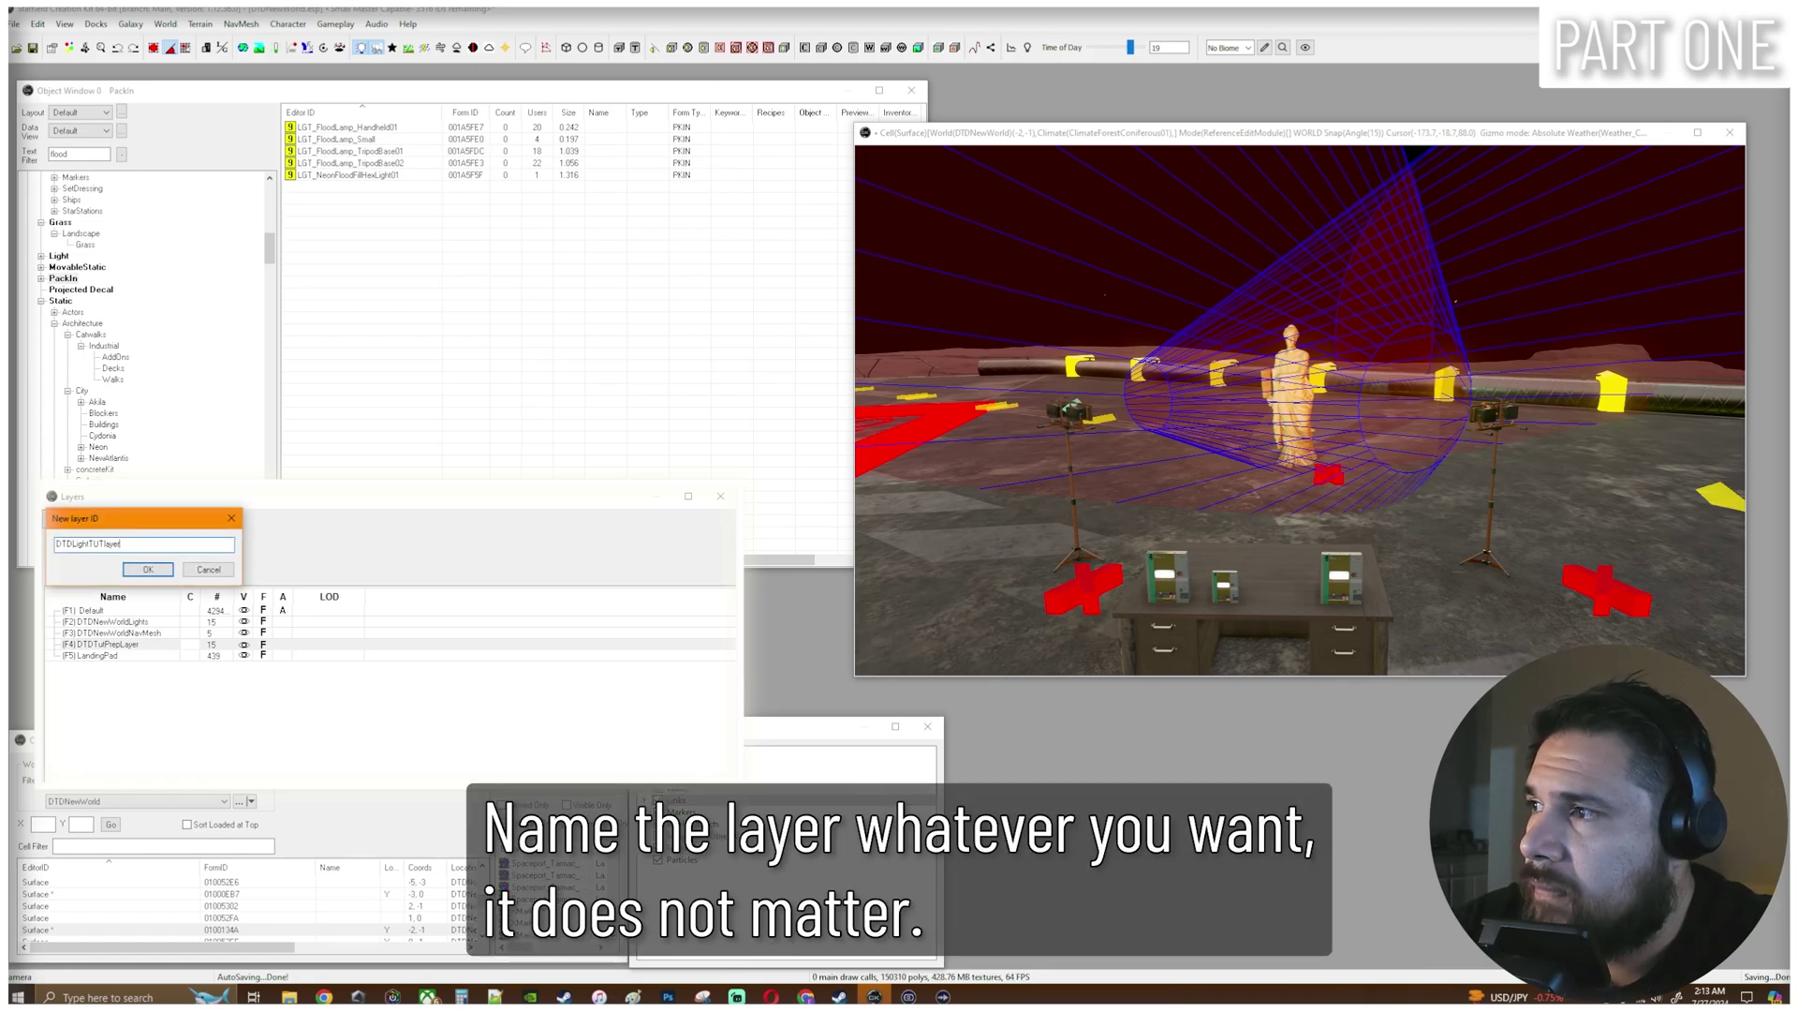
key("Return")
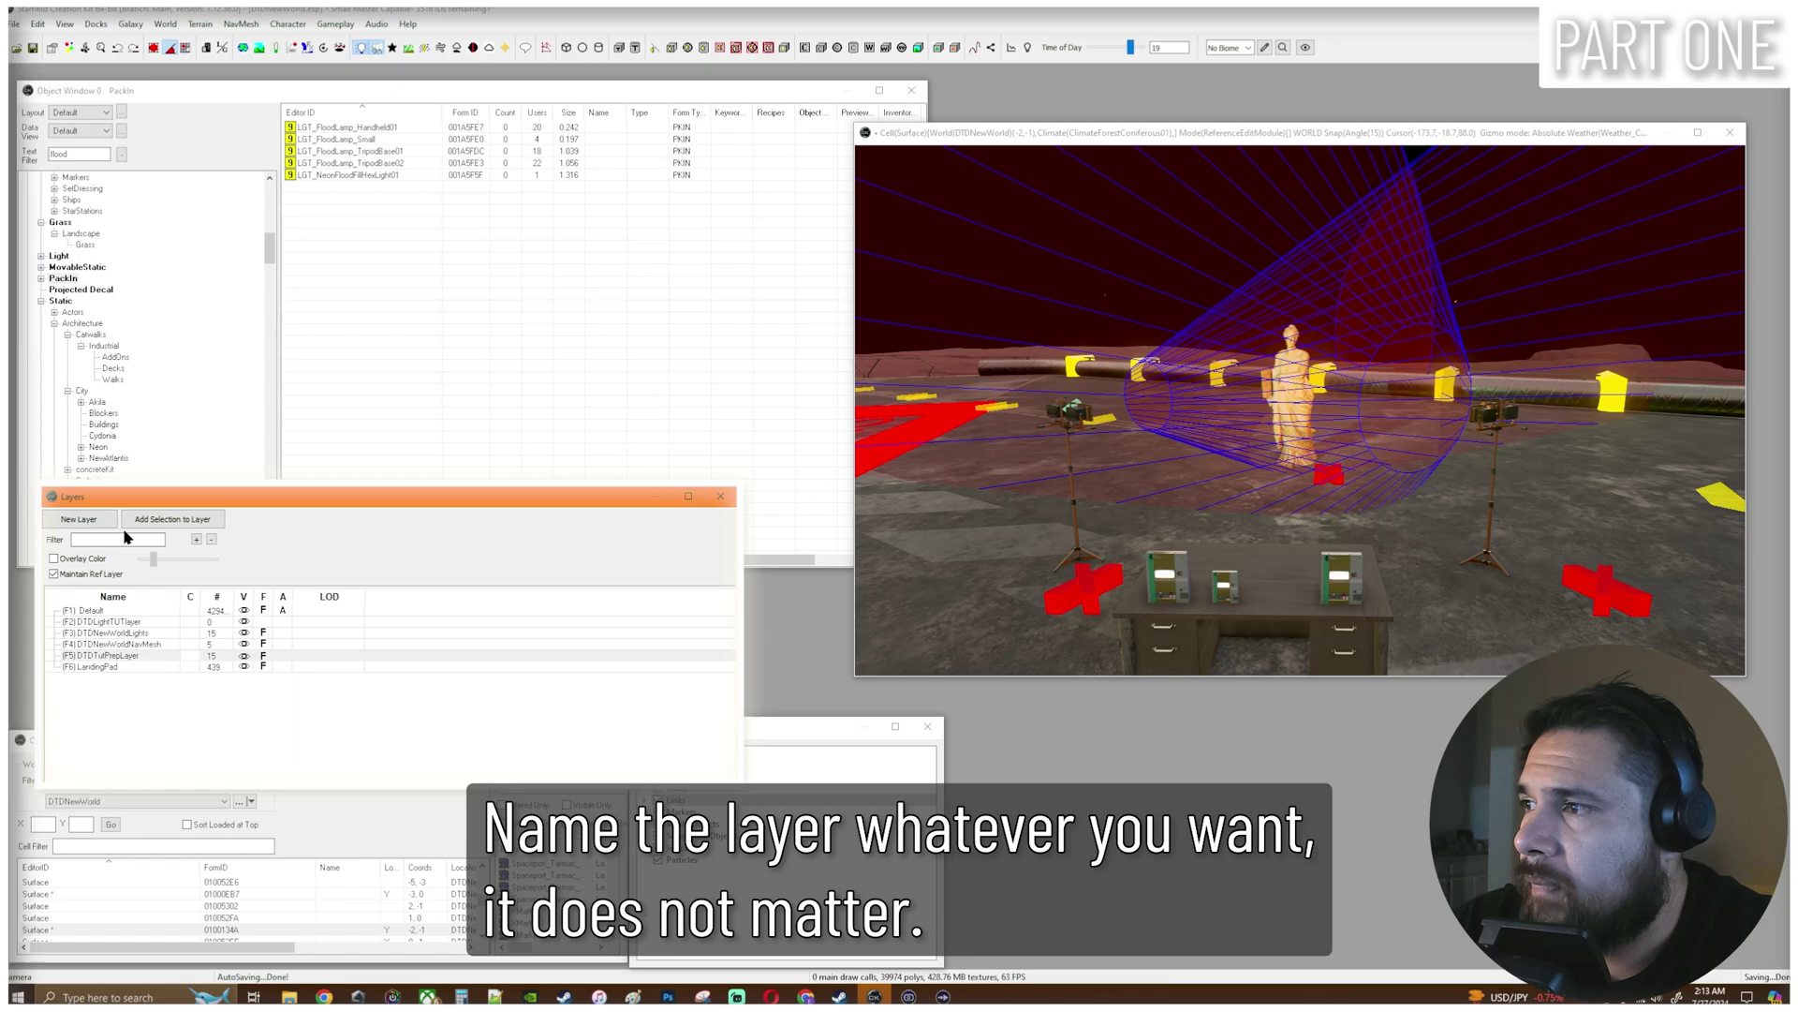
left_click(281, 621)
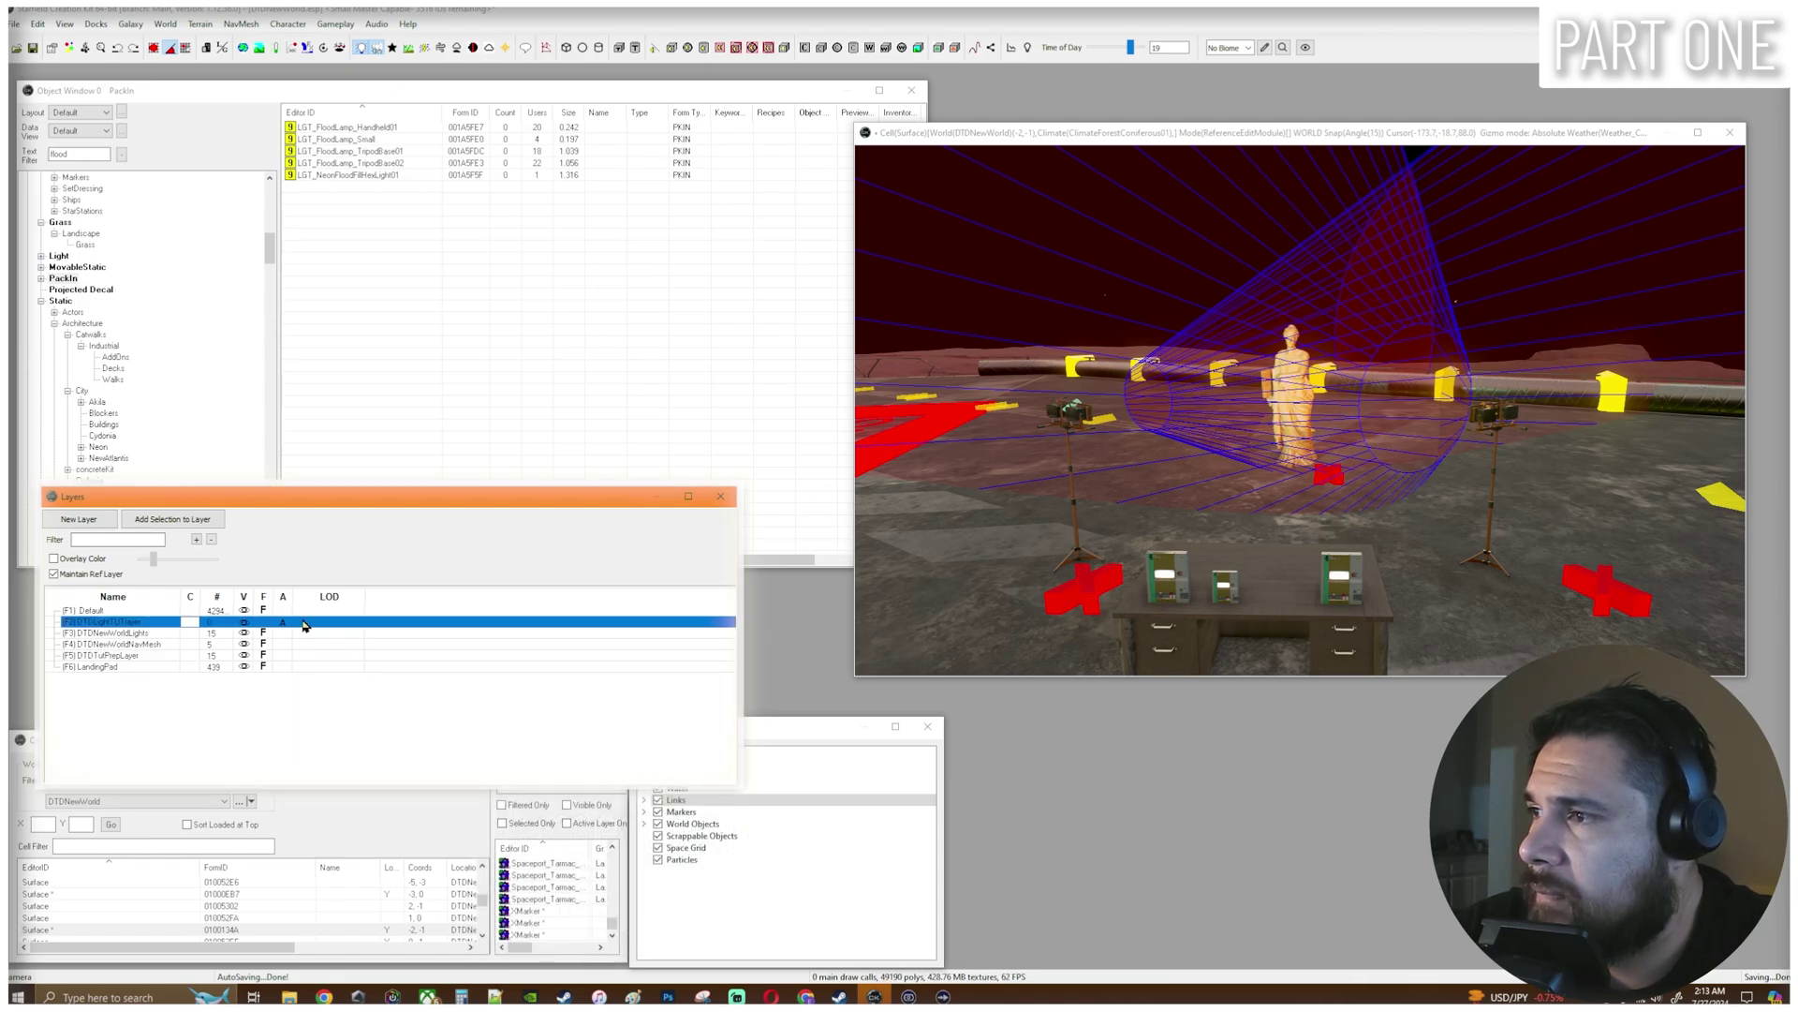
Place the LGT_FloodLamp_Small pack-in from the object list into the scene near the desk.
left_click(613, 95)
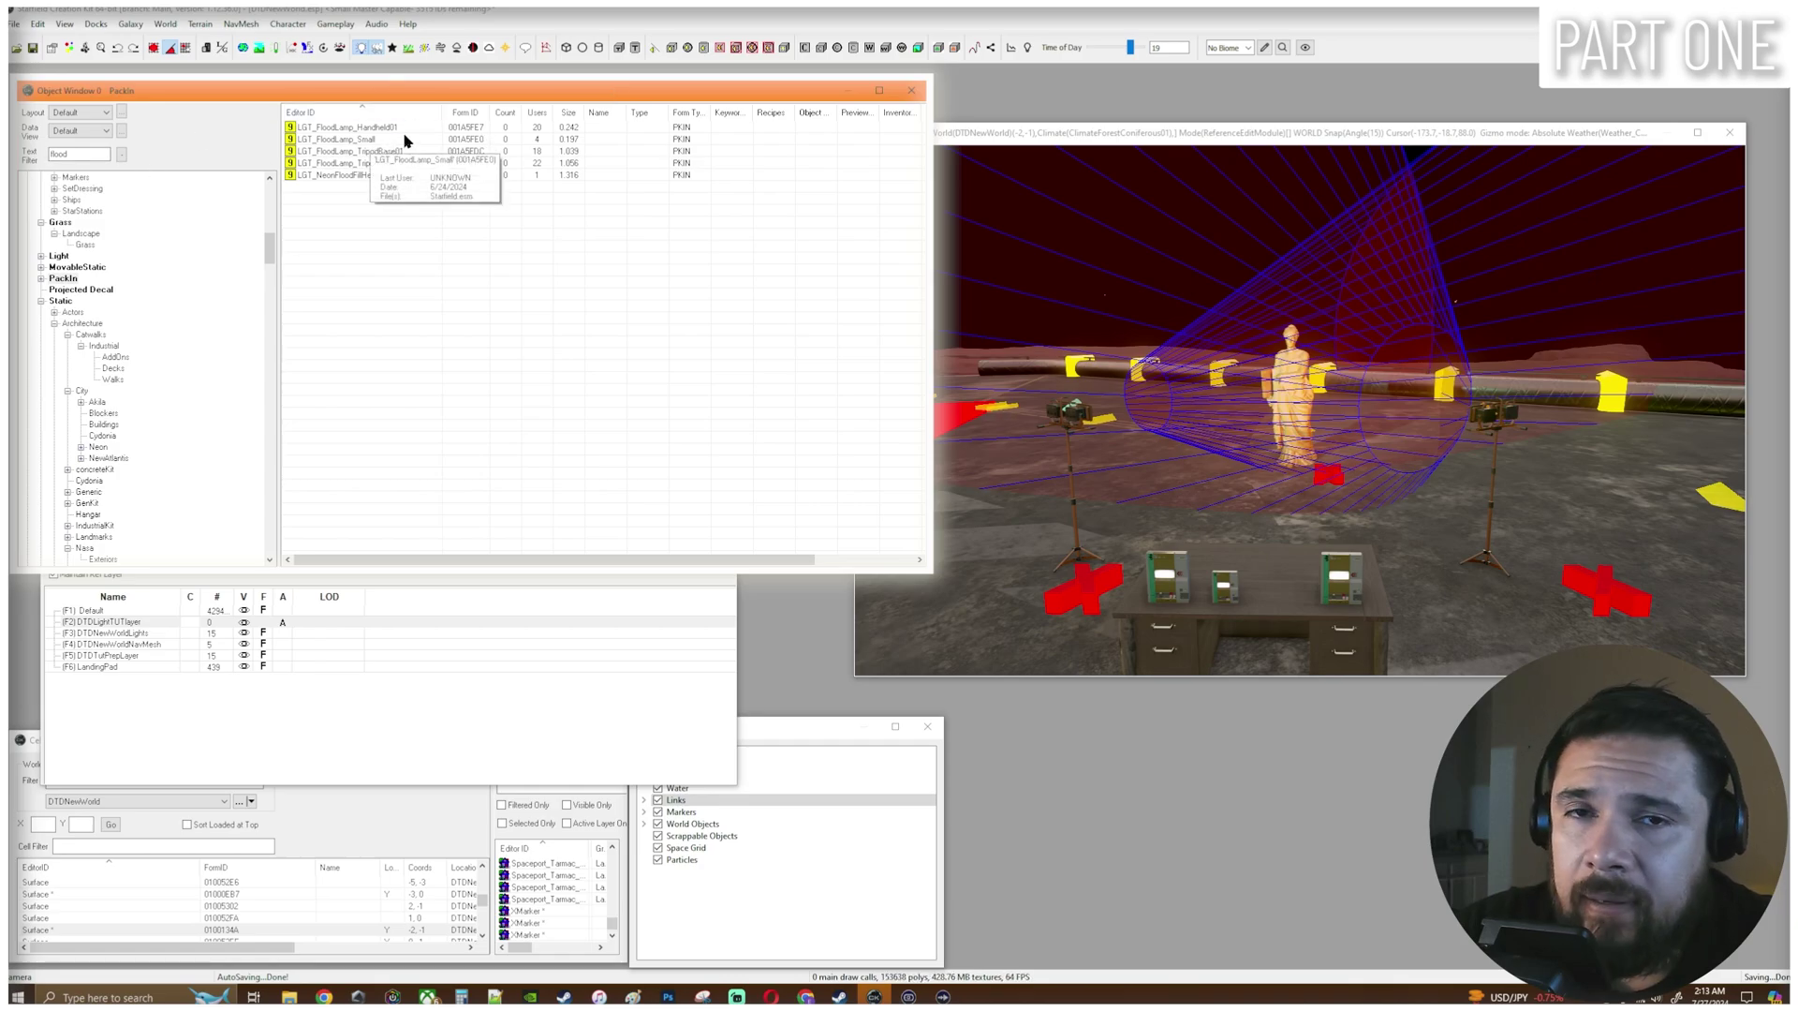
mouse_move(270, 246)
left_mouse_down()
mouse_move(264, 515)
mouse_move(266, 236)
left_mouse_up()
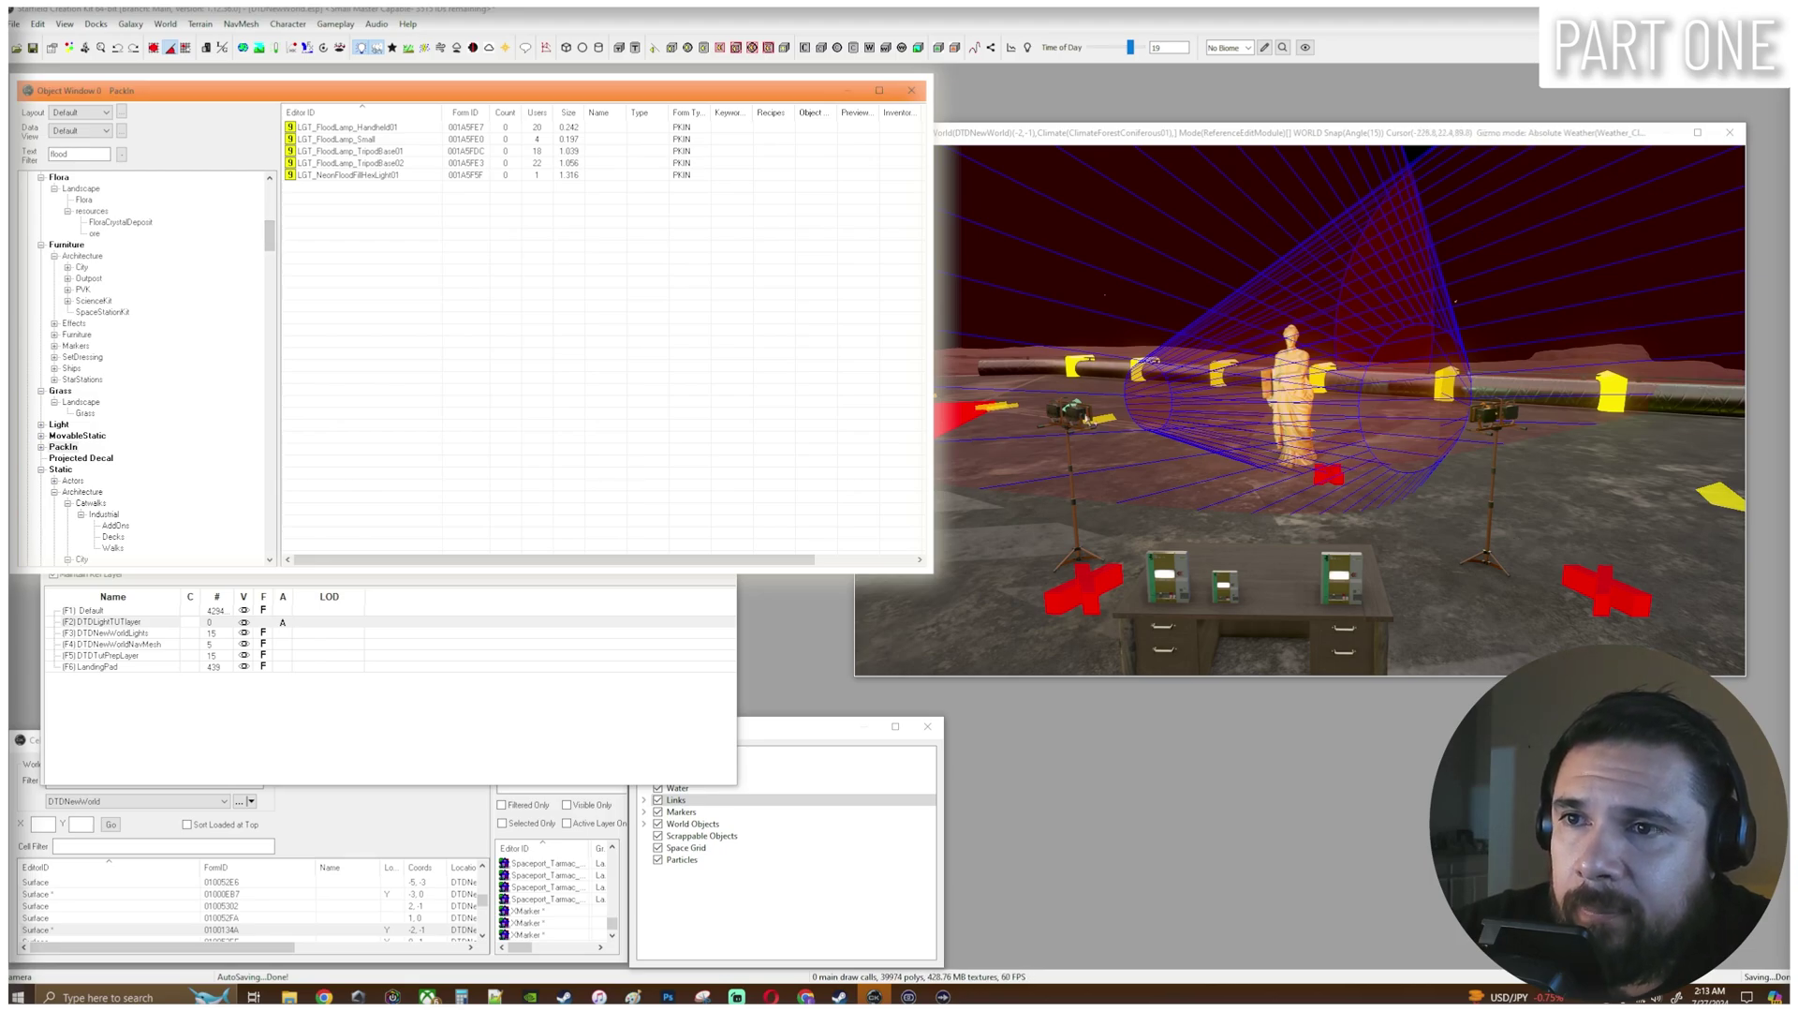
left_click(356, 139)
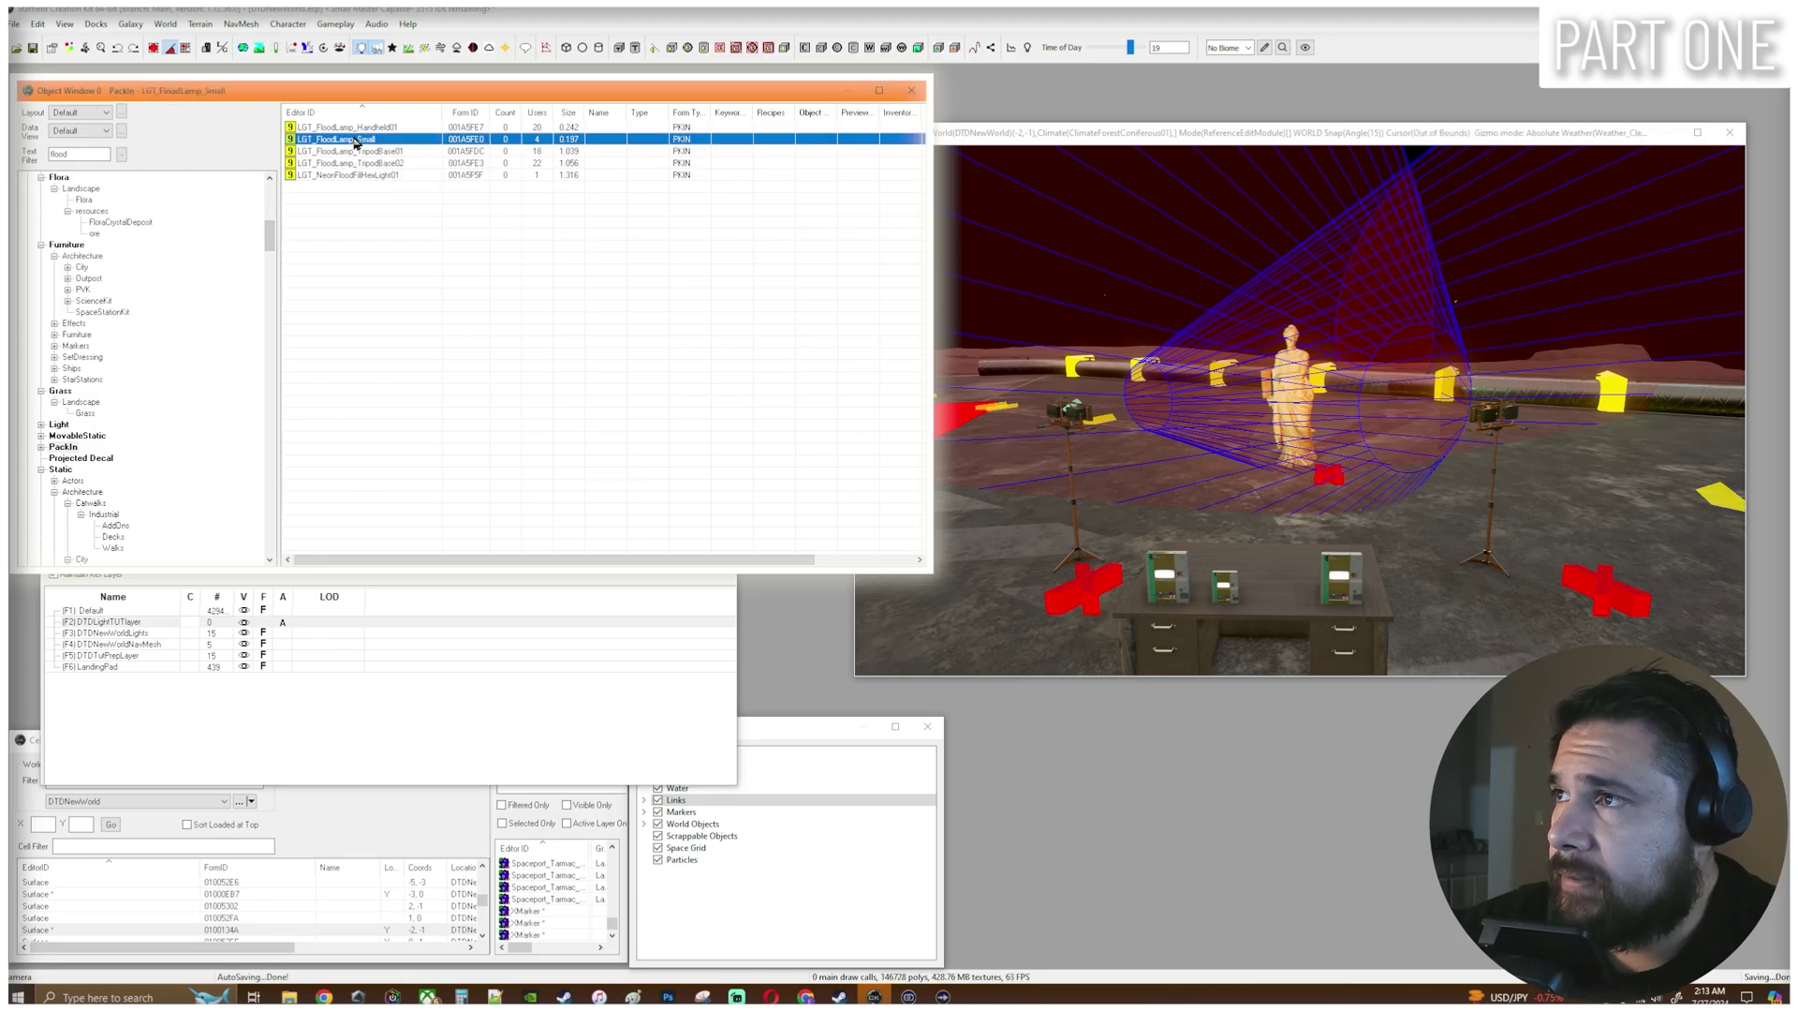
left_click_drag(356, 141, 1278, 565)
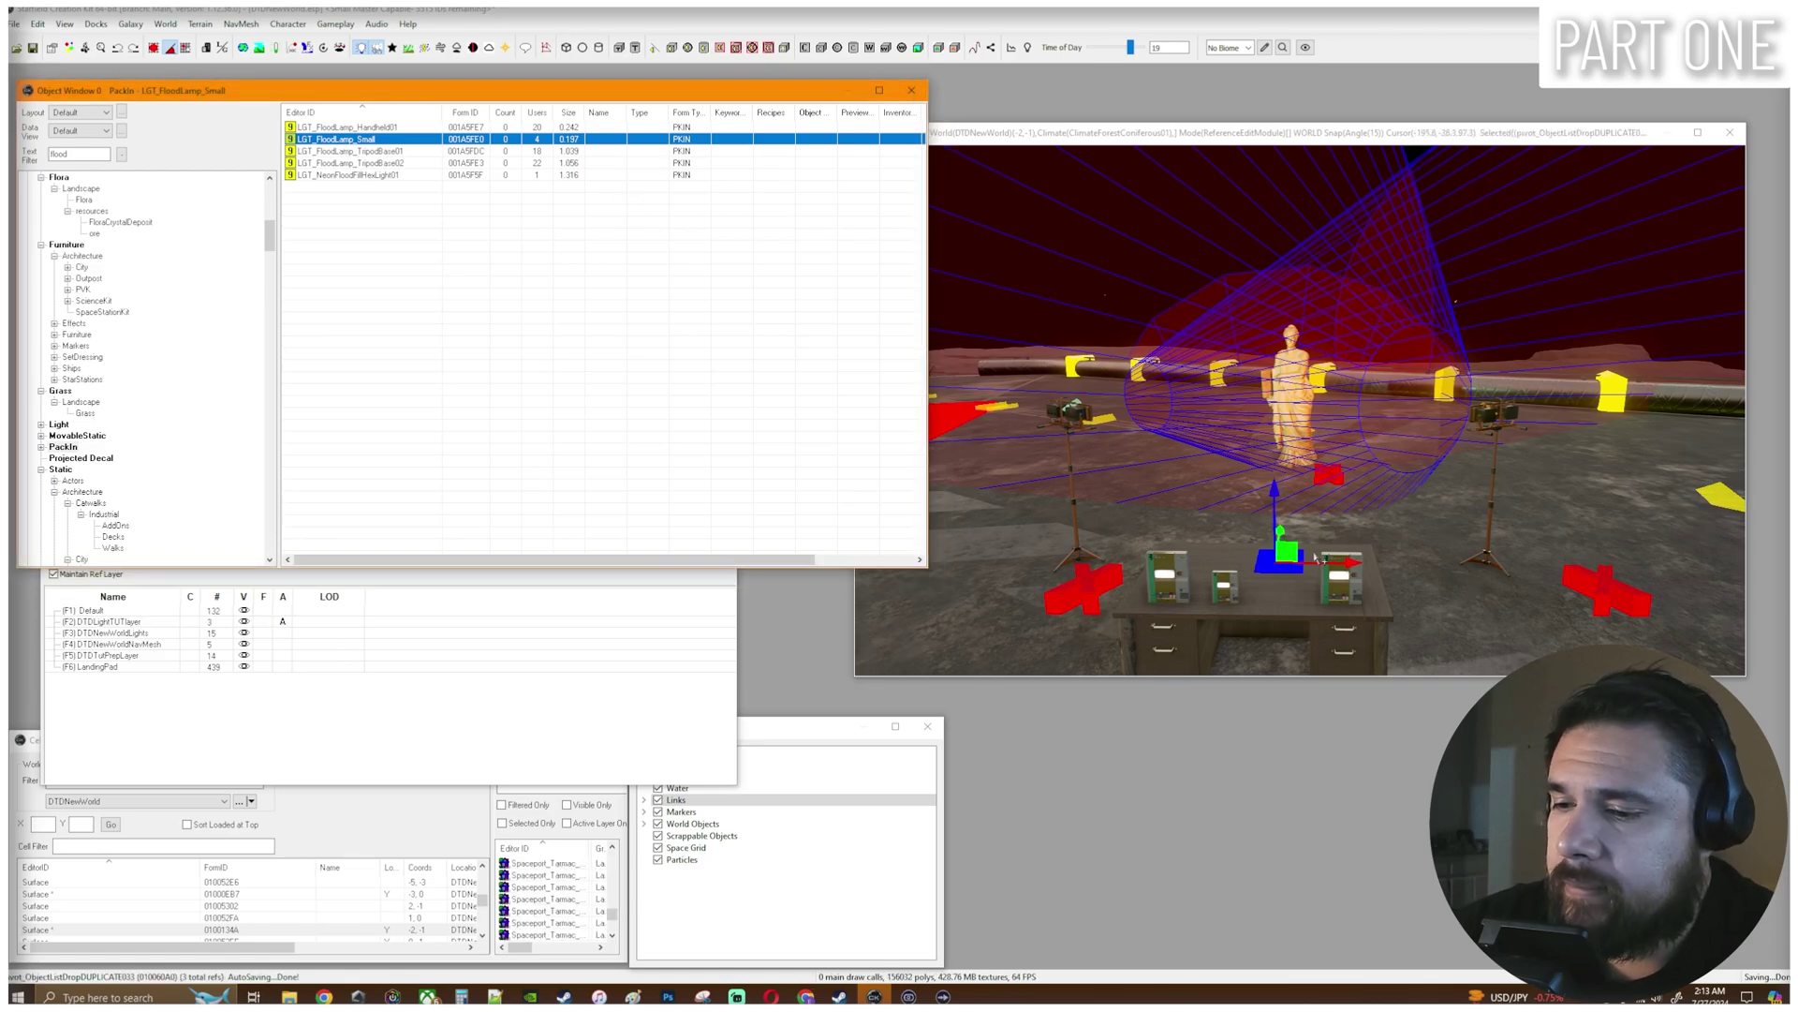
left_click(1286, 135)
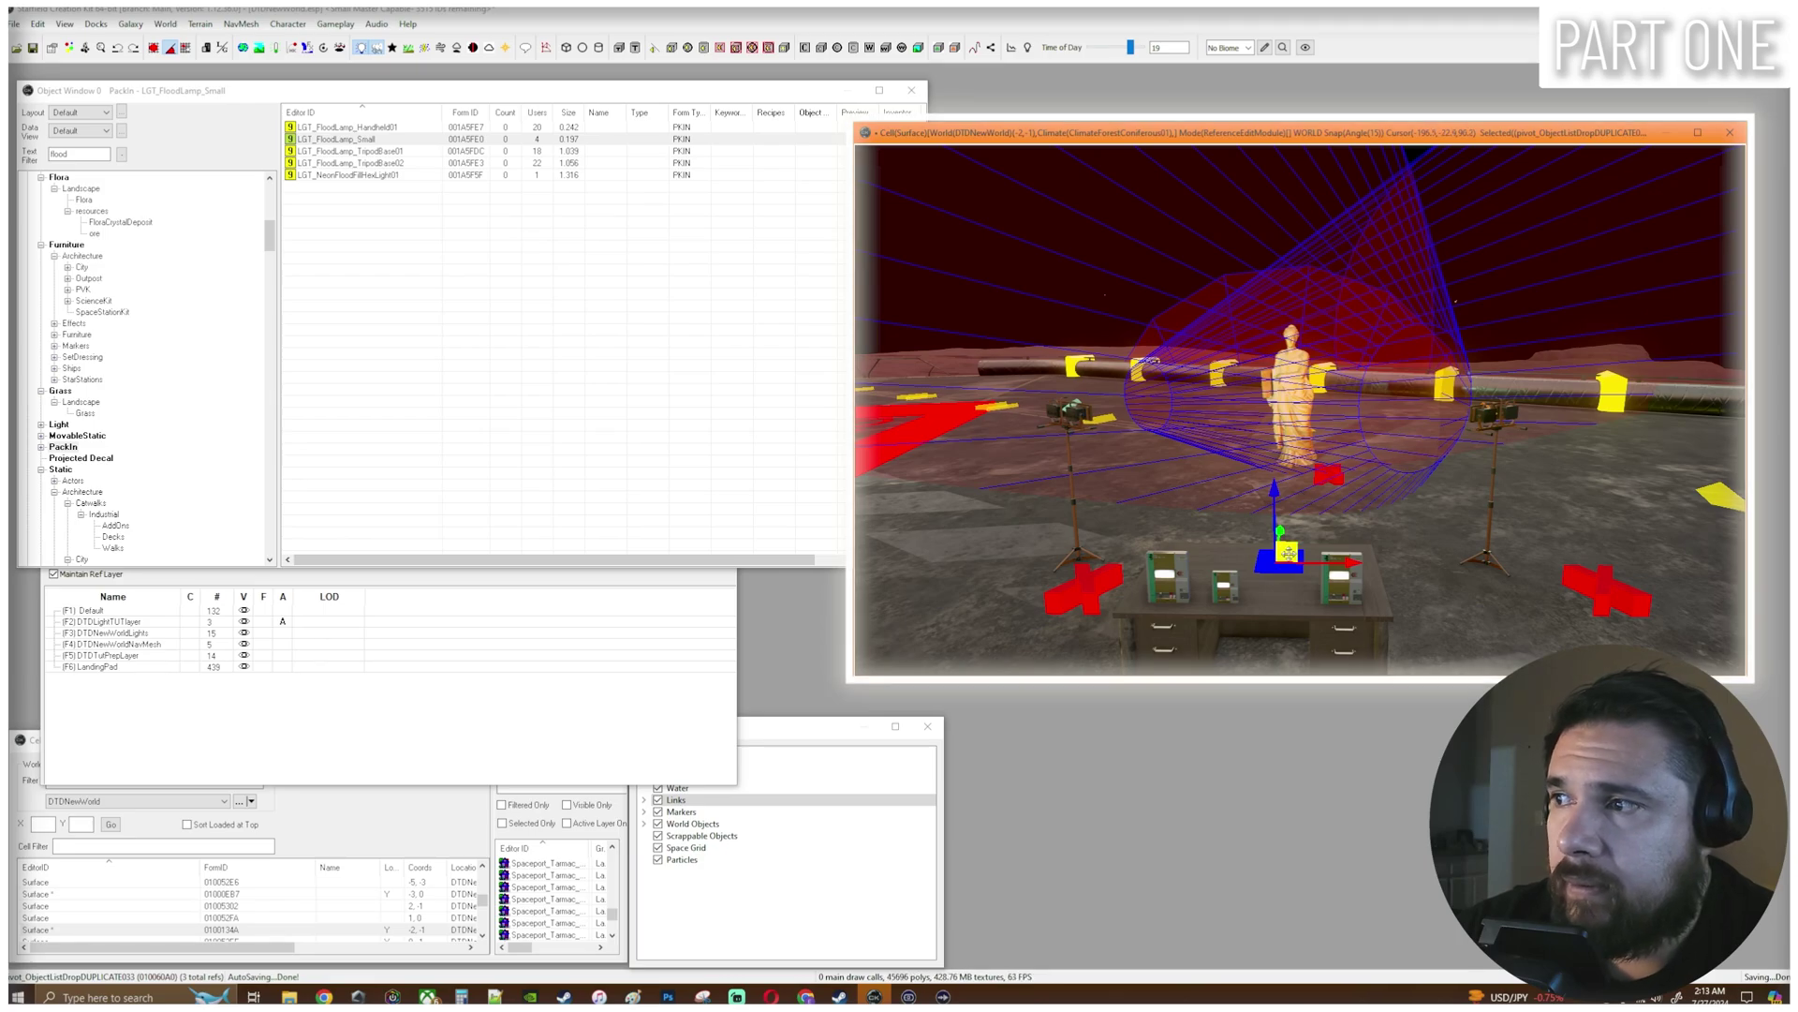
Freeze the Default, DTDNewWorldLights, DTDNewWorldNavMesh, DTDTutPrepLayer and LandingPad layers.
left_click(263, 610)
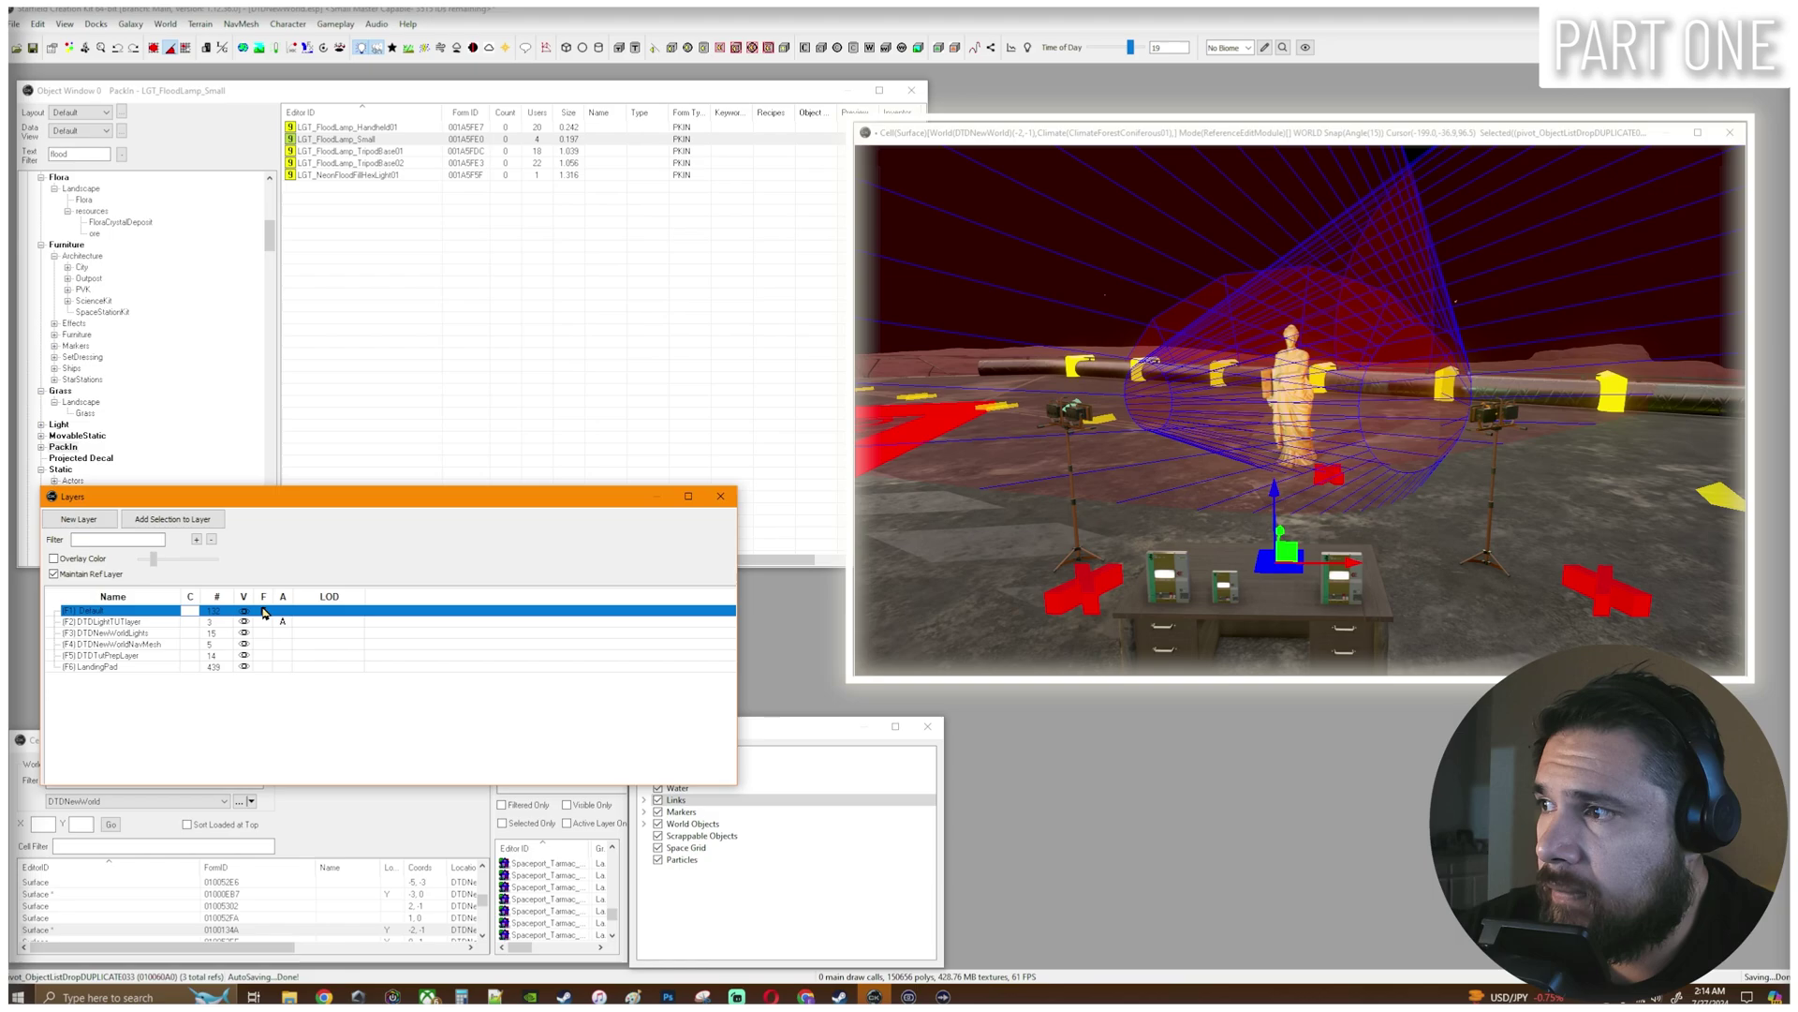
left_click(266, 634)
left_click(264, 644)
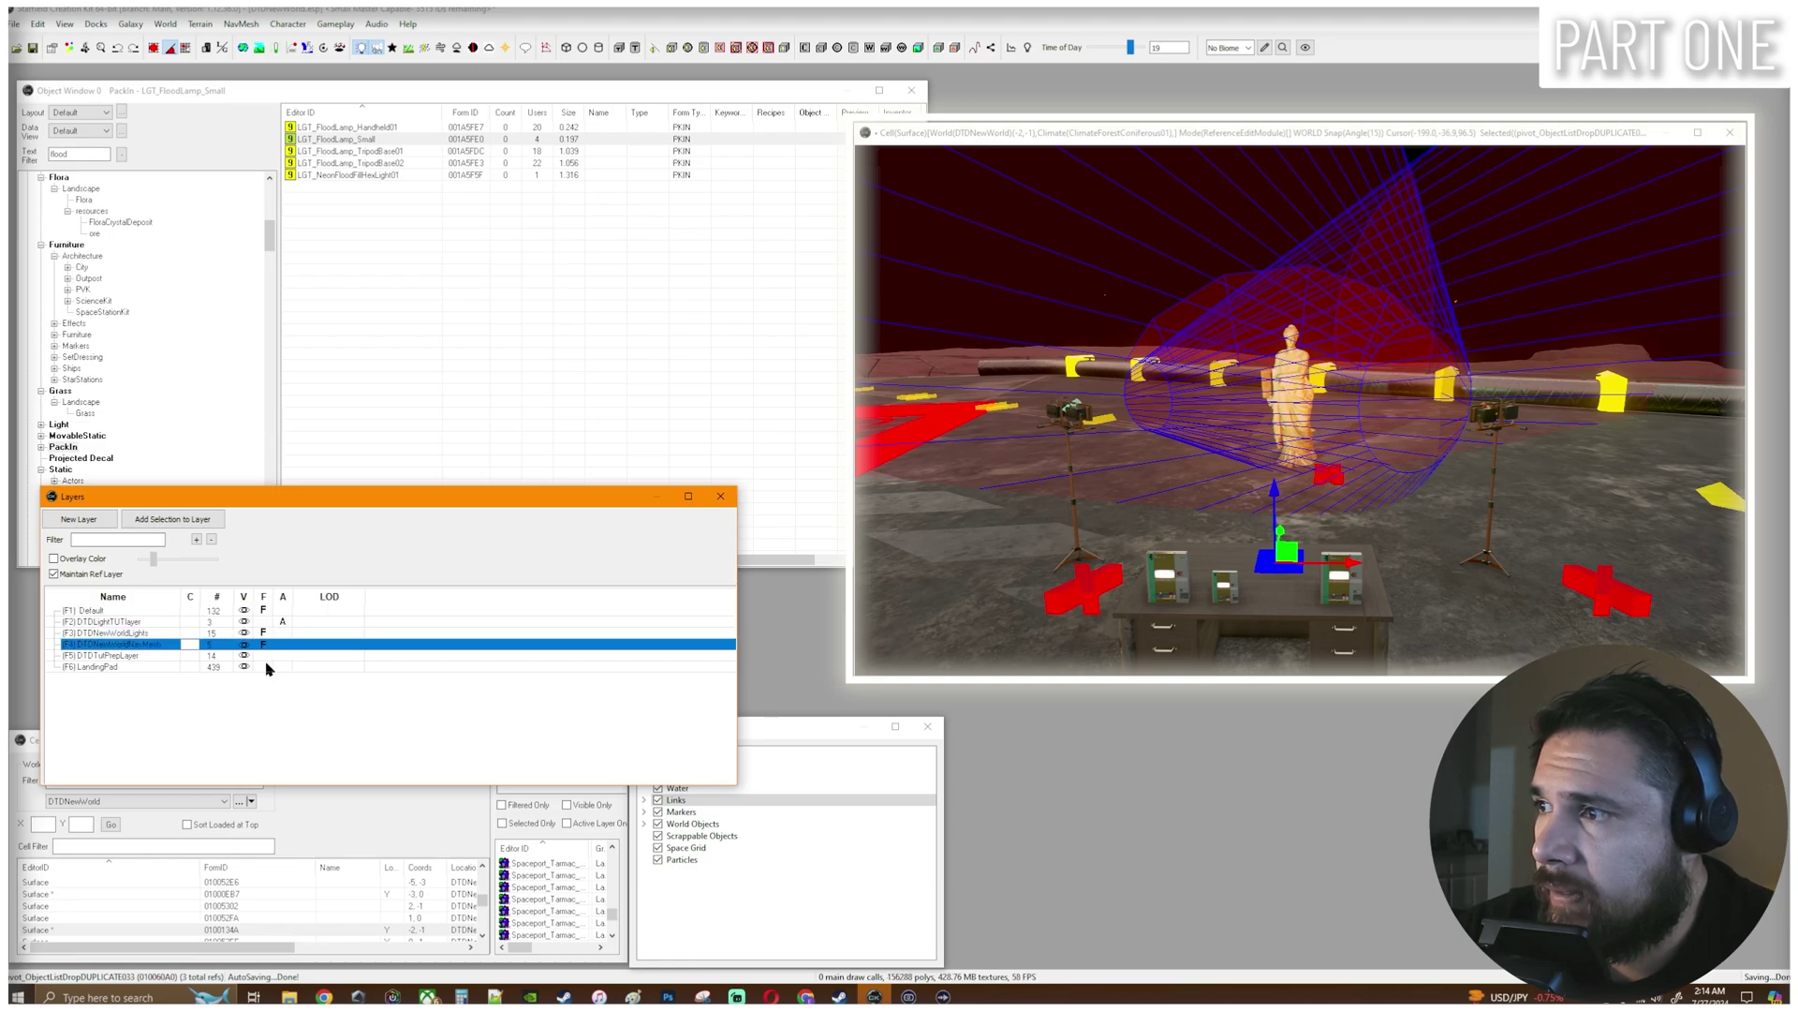
left_click(263, 656)
left_click(263, 667)
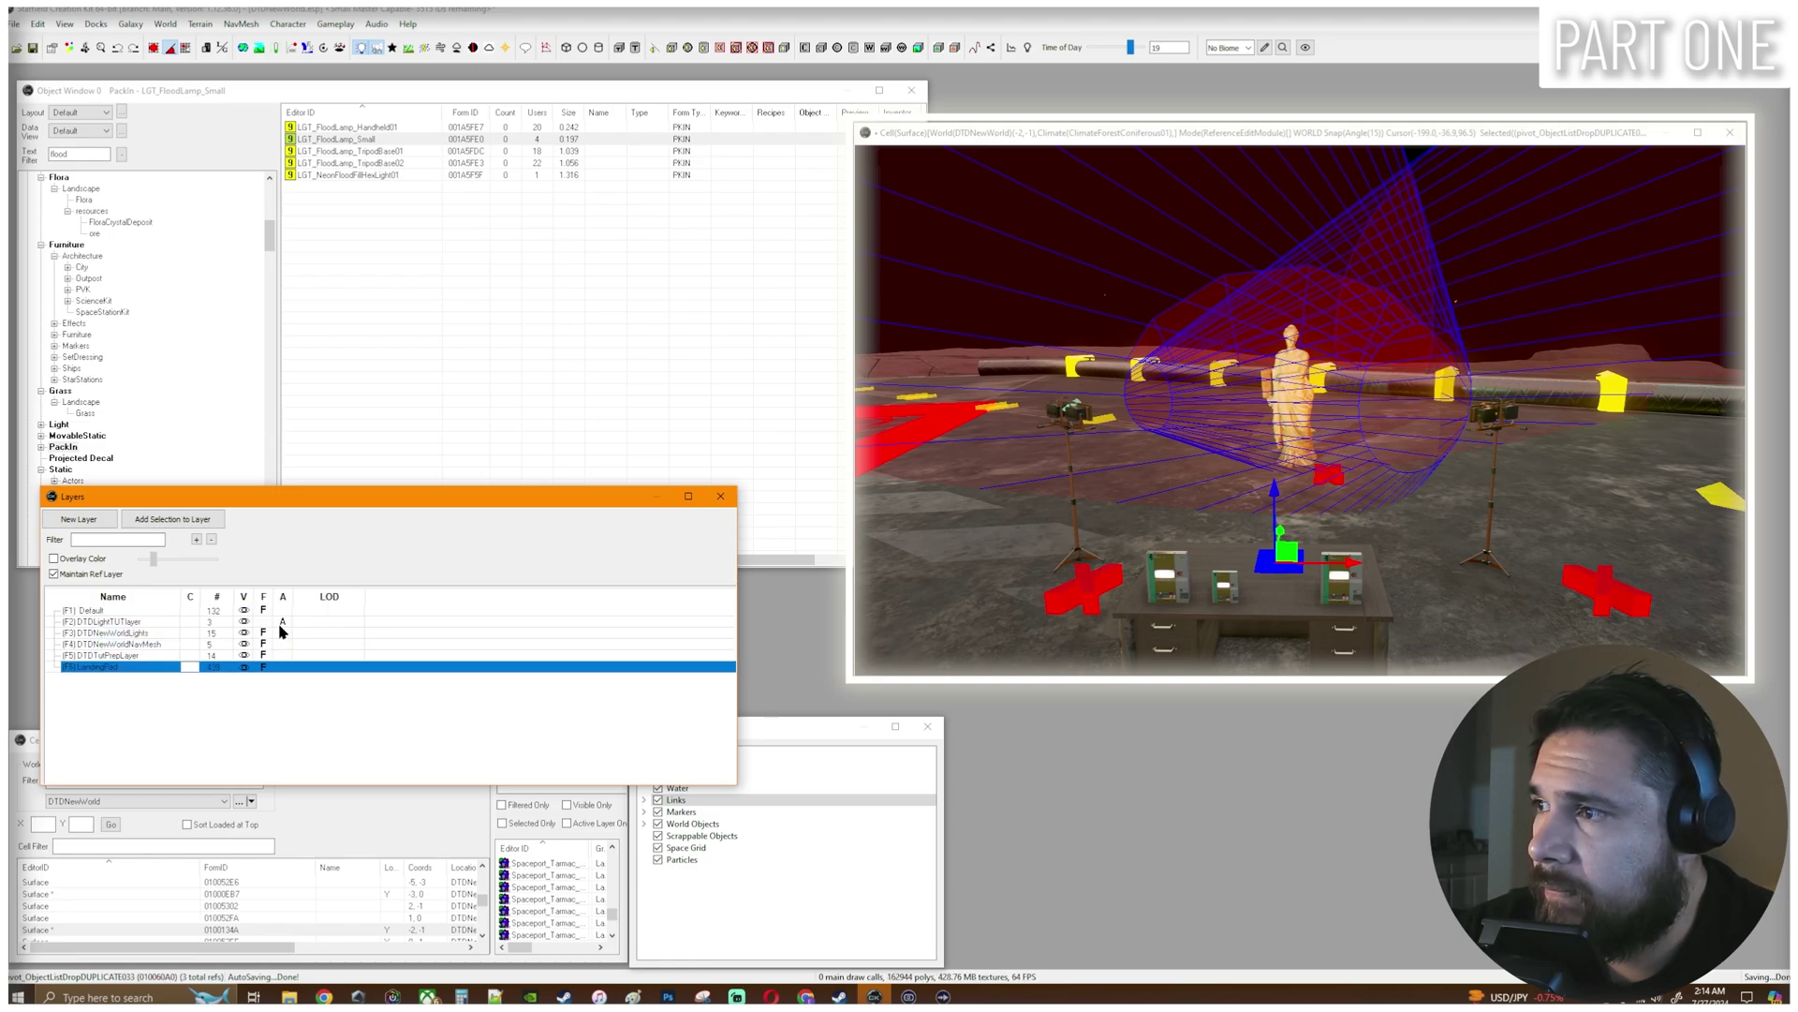
Raise the placed small flood lamp pack-in above the terrain.
left_click(1320, 140)
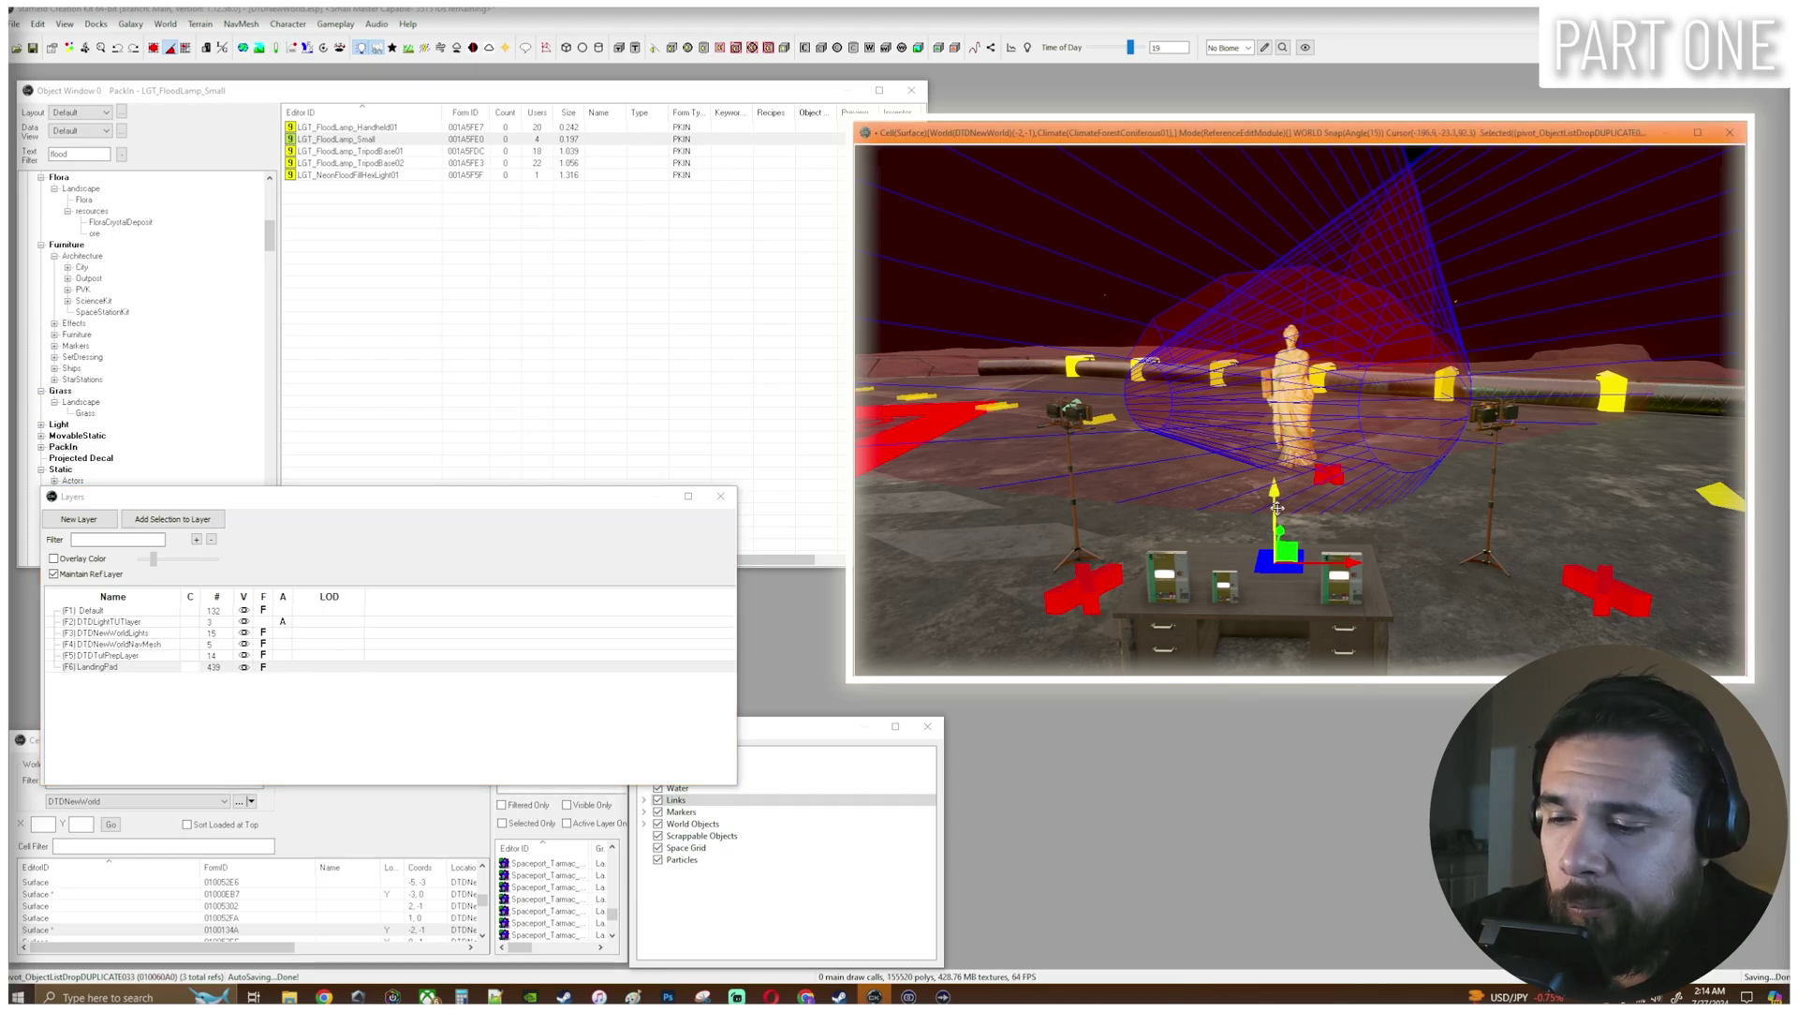
key("t")
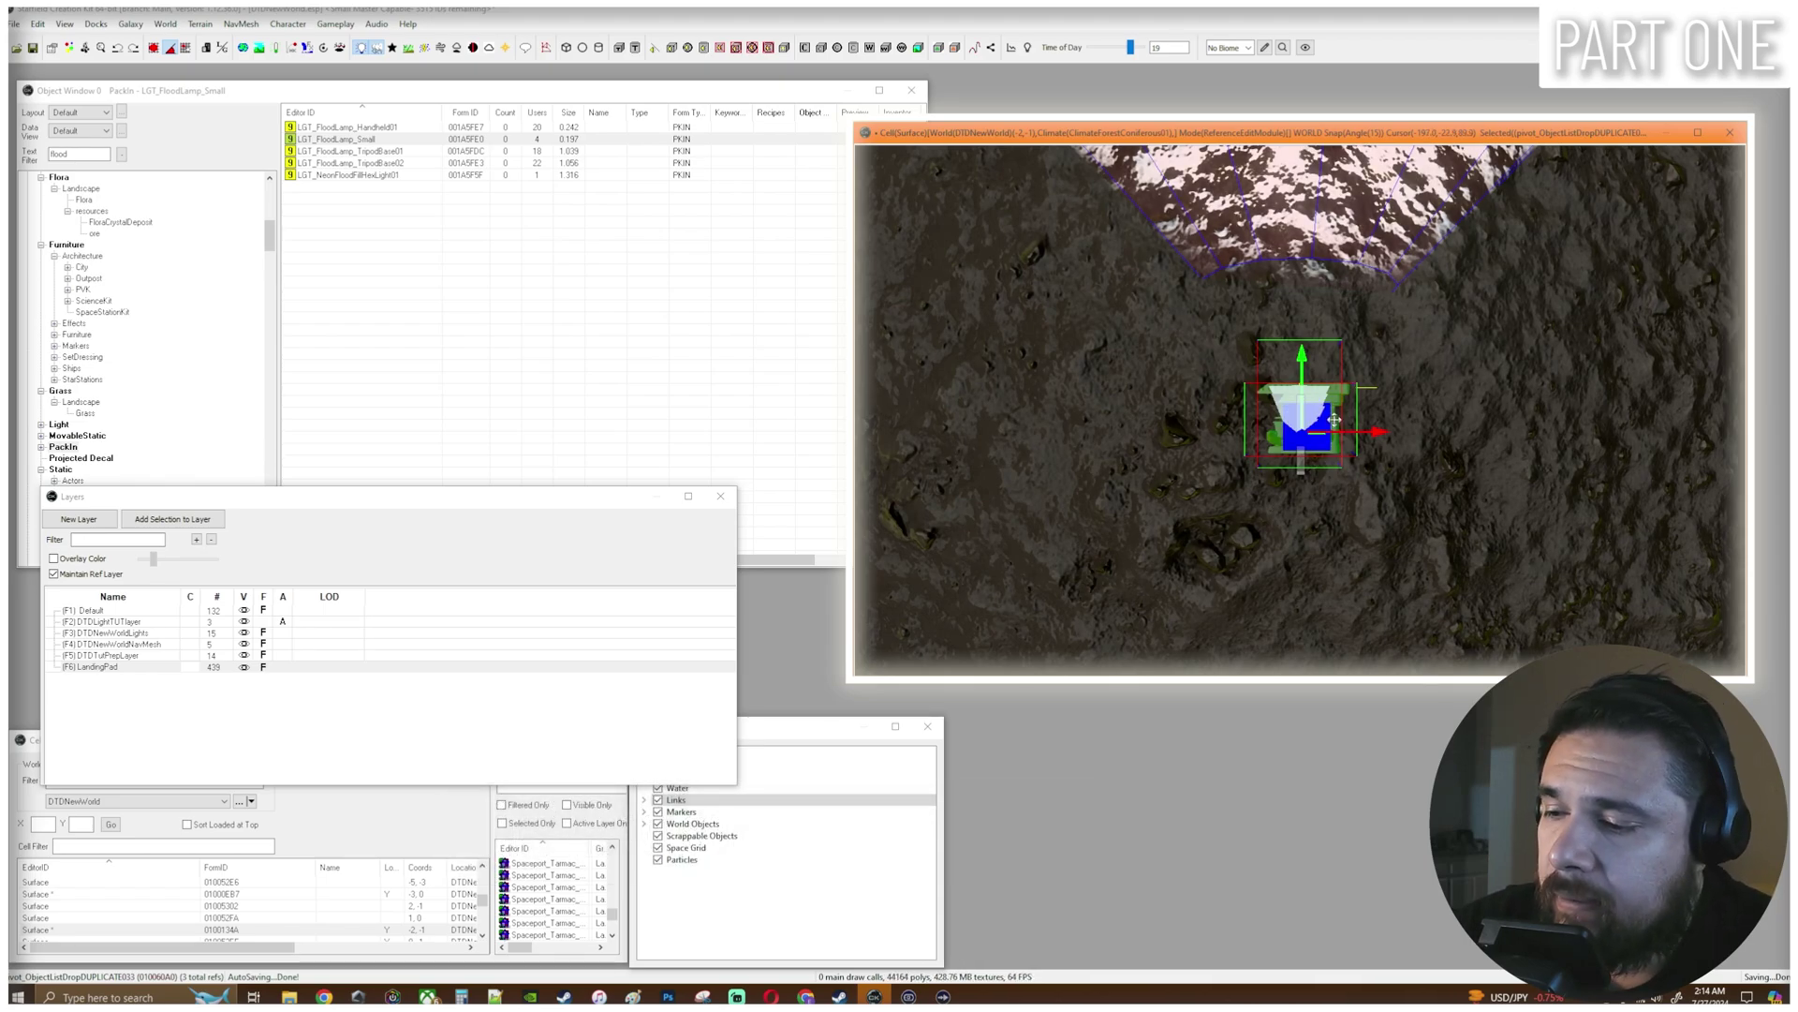
middle_click_drag(1333, 420, 1336, 336, "shift")
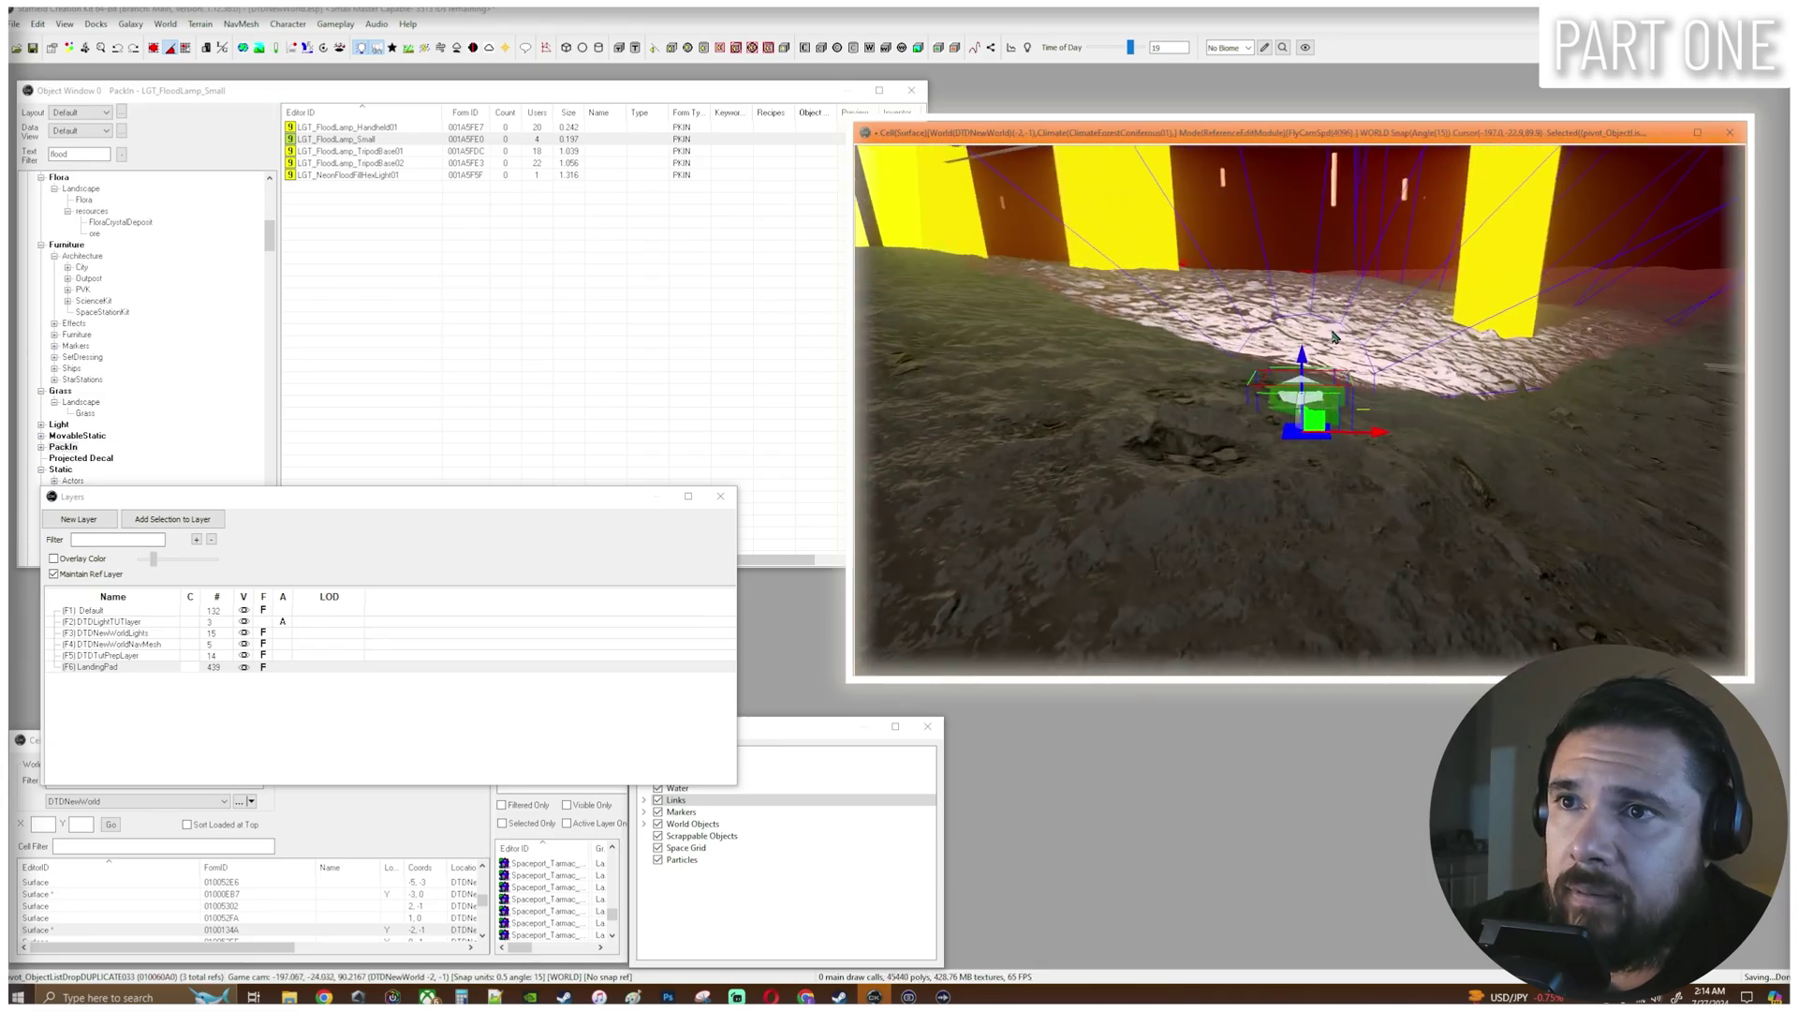
scroll(1331, 419, "down", 5)
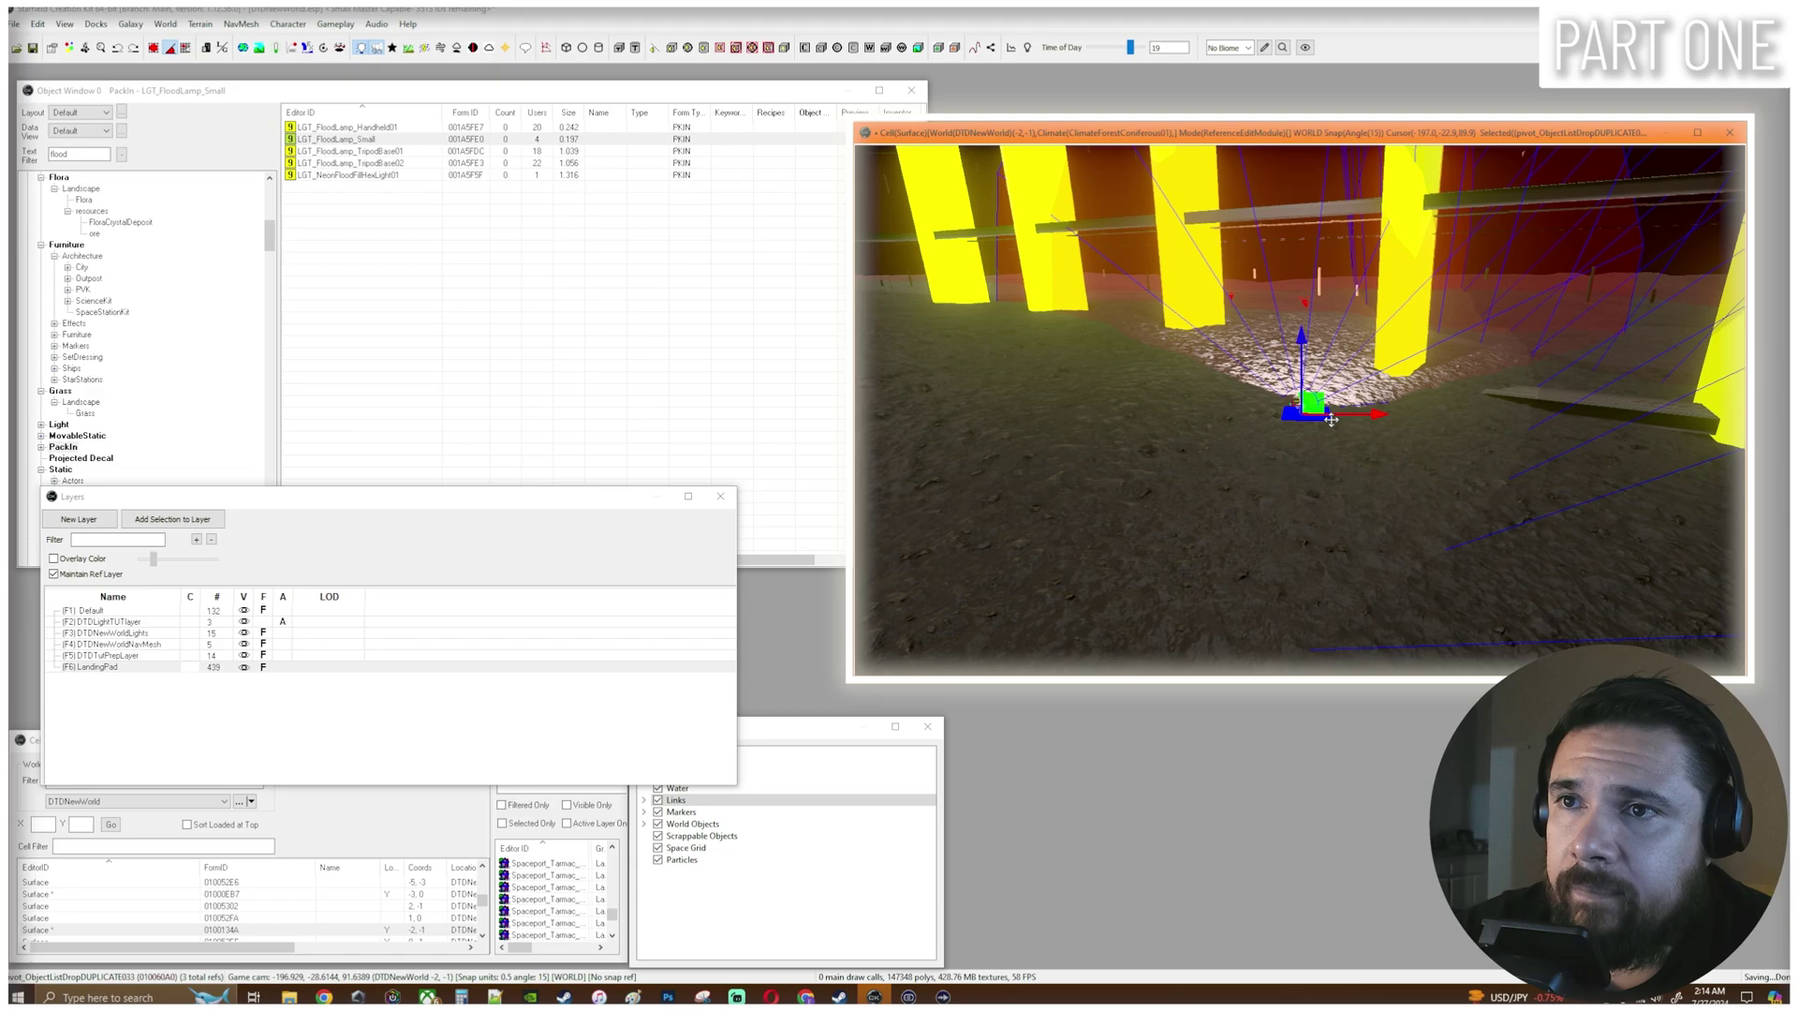
left_click_drag(1331, 420, 1331, 209)
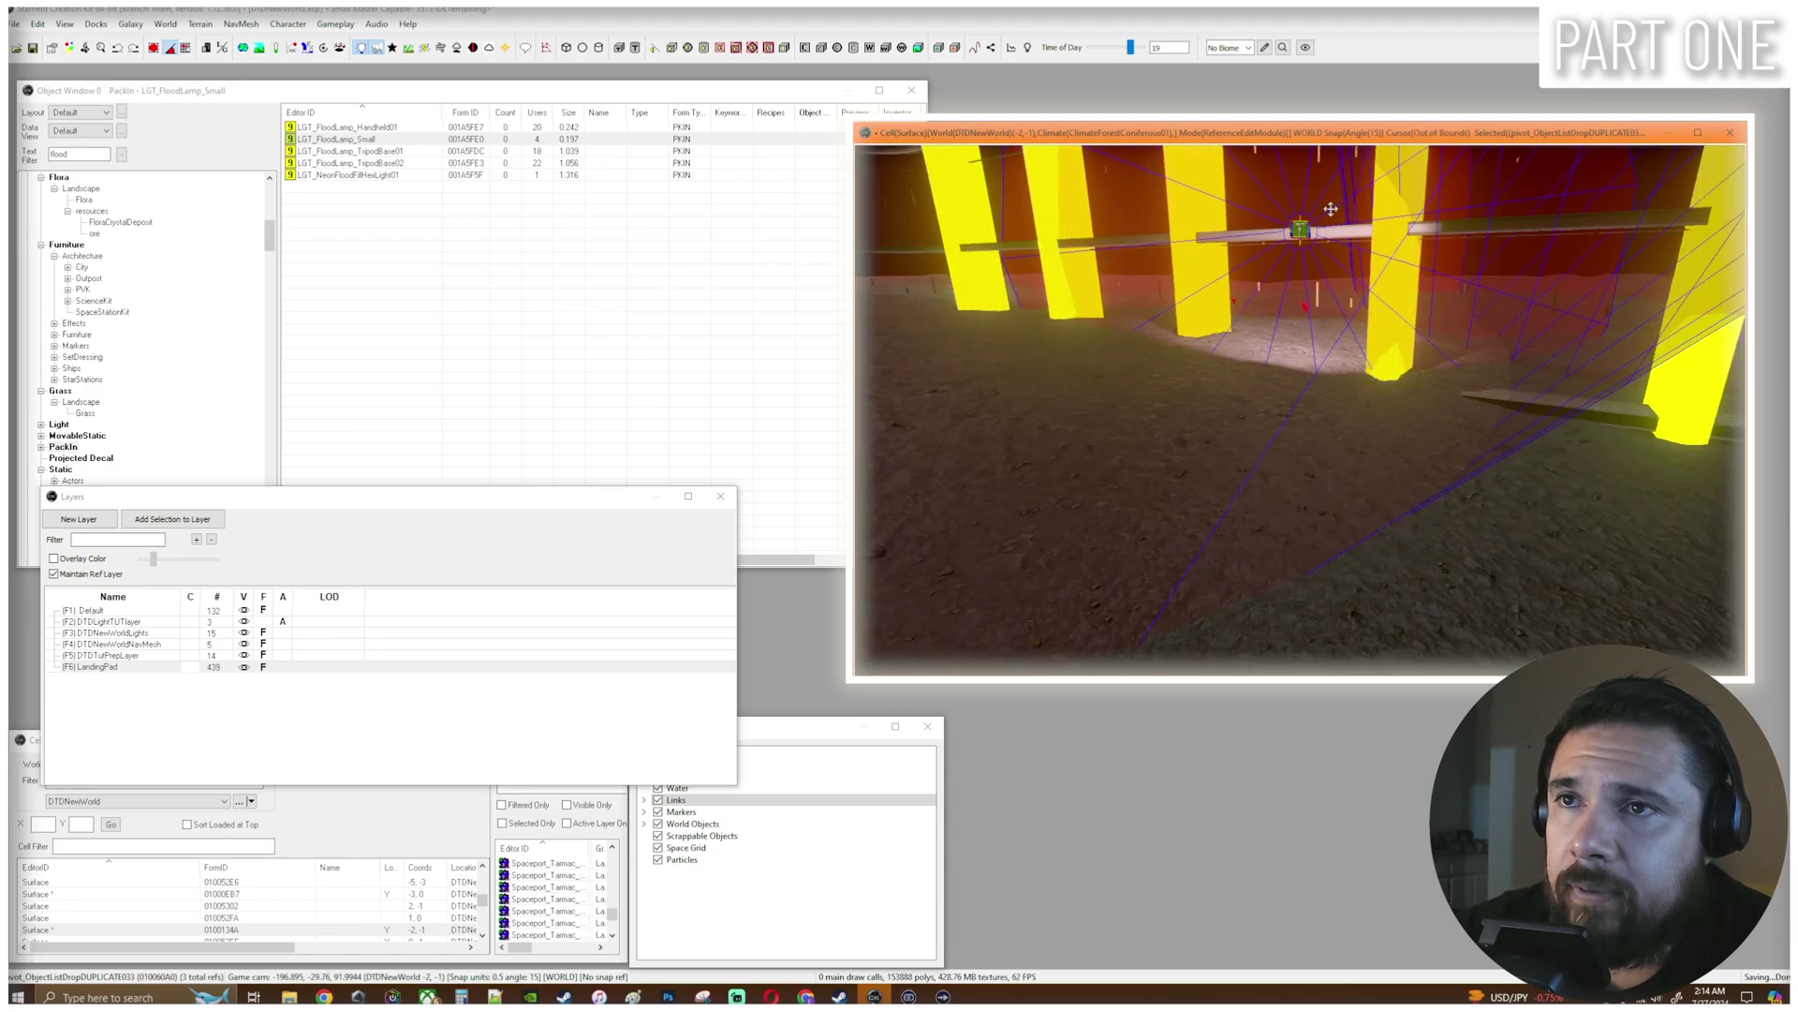
Move the small flood lamp body over to the desk in front of the statue.
scroll(1331, 209, "down", 4)
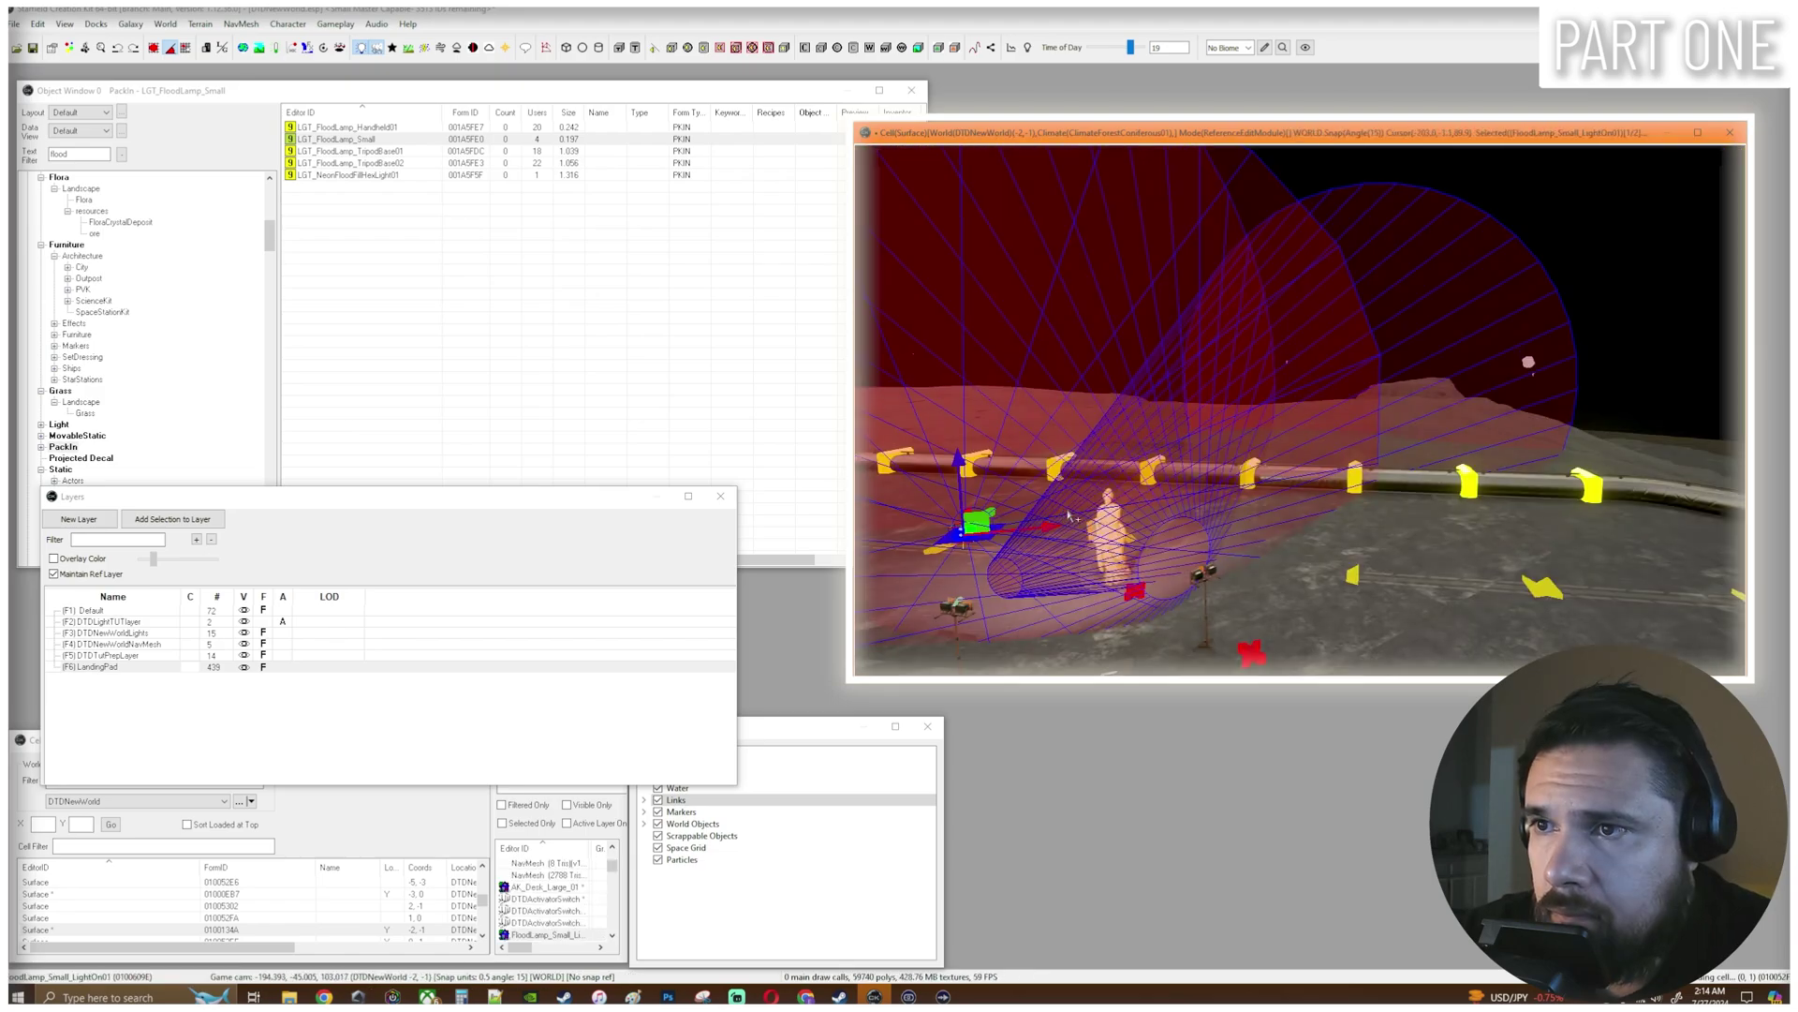
middle_click_drag(1068, 515, 1182, 440)
left_click_drag(1151, 364, 1179, 567)
middle_click_drag(1209, 566, 1192, 552, "shift")
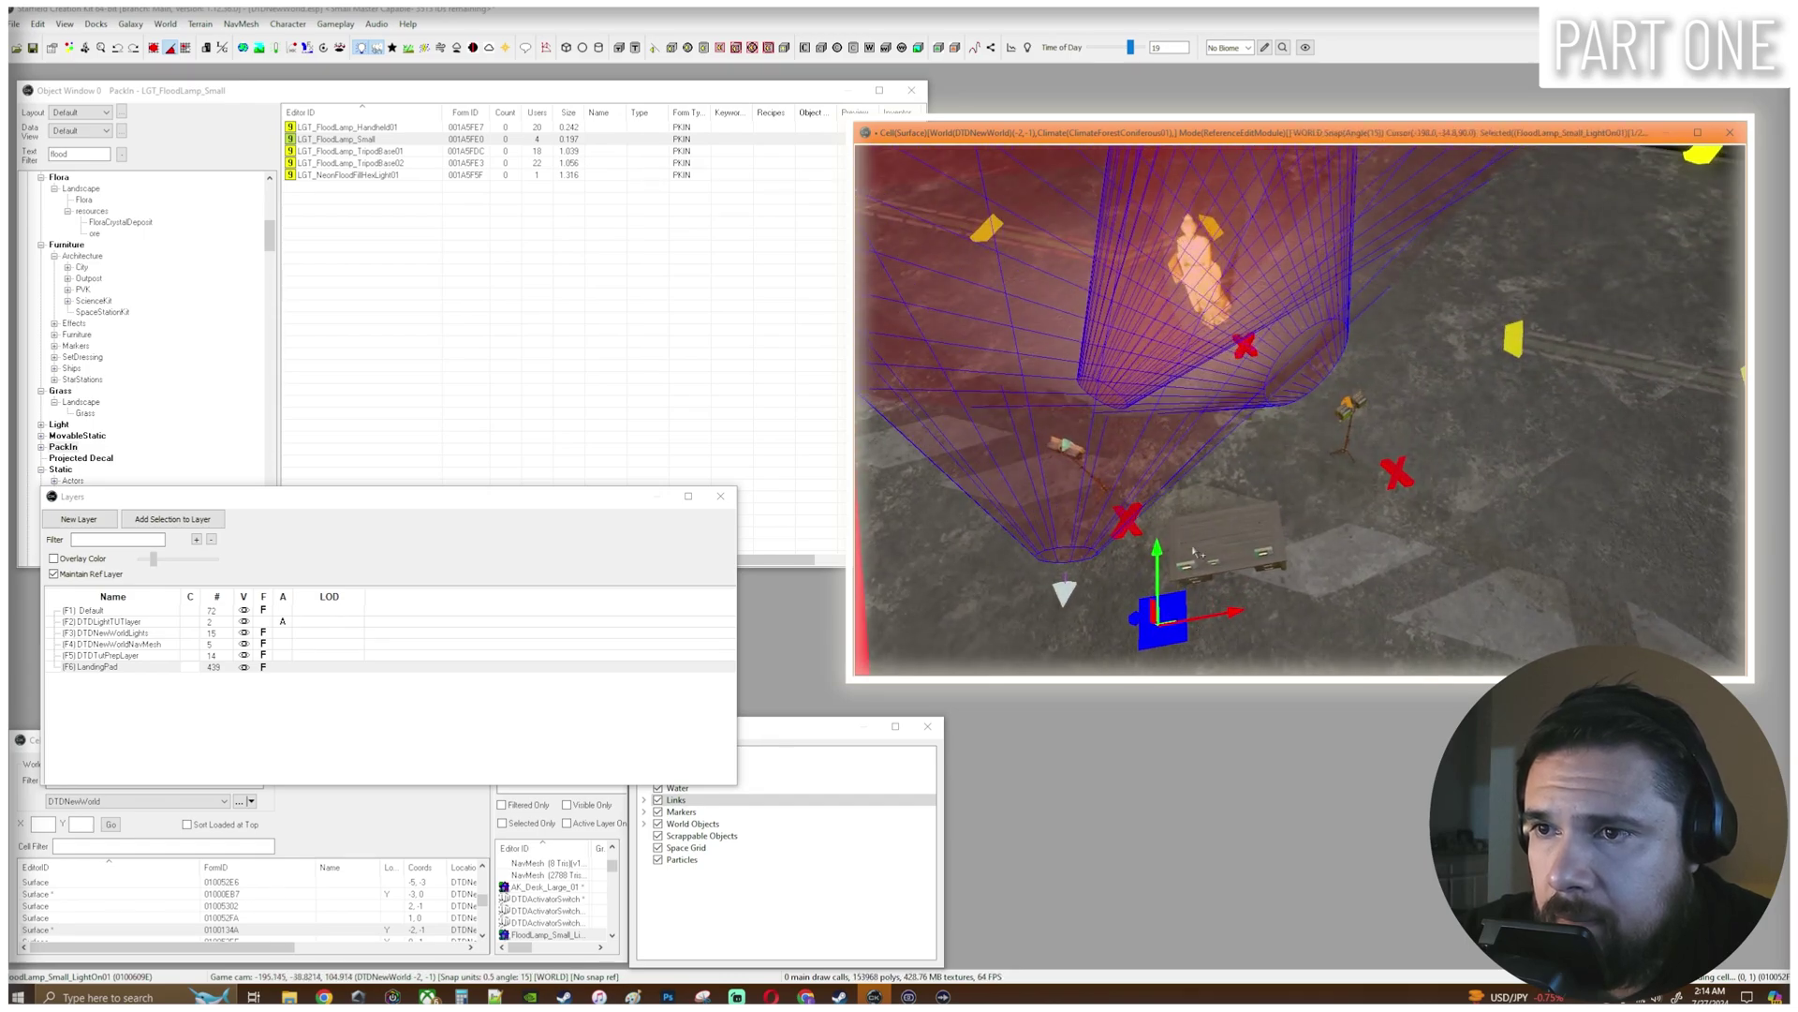
left_click_drag(1165, 601, 1230, 512)
Delete the spot light that came with the small flood lamp pack-in, keeping the lamp body.
middle_click_drag(1307, 514, 1406, 505, "shift")
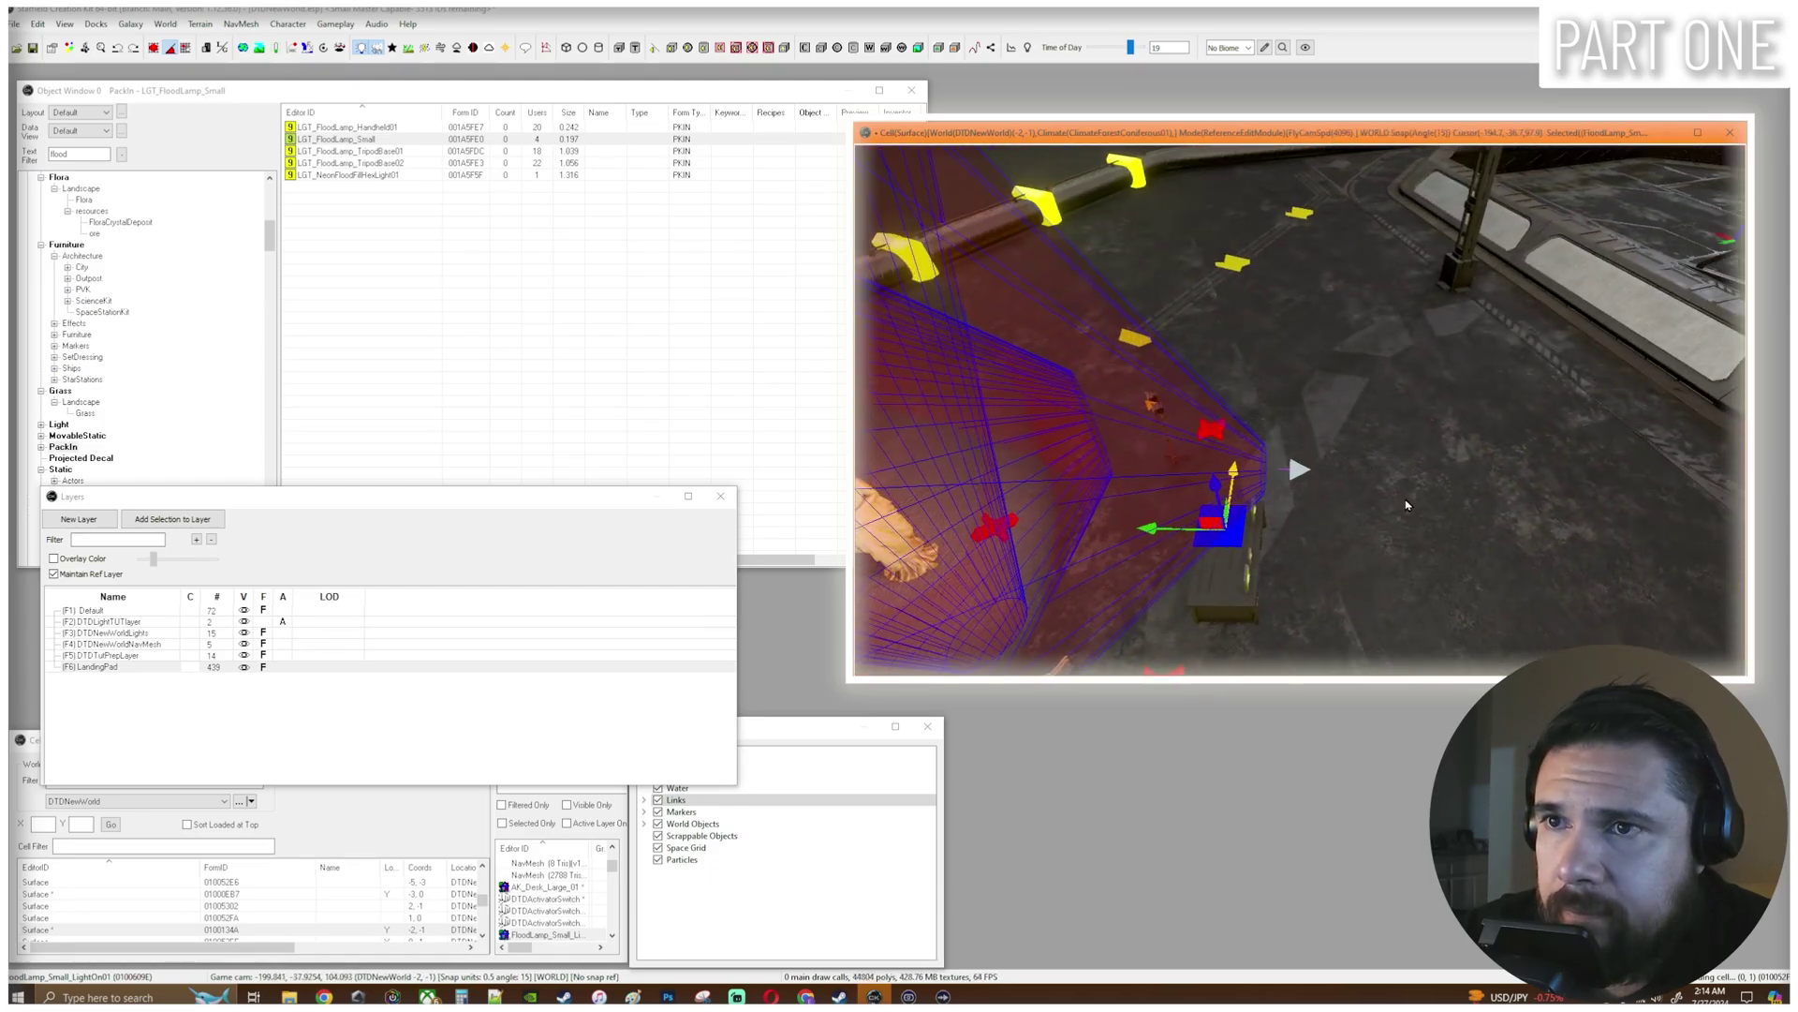
right_click_drag(1406, 505, 1295, 473)
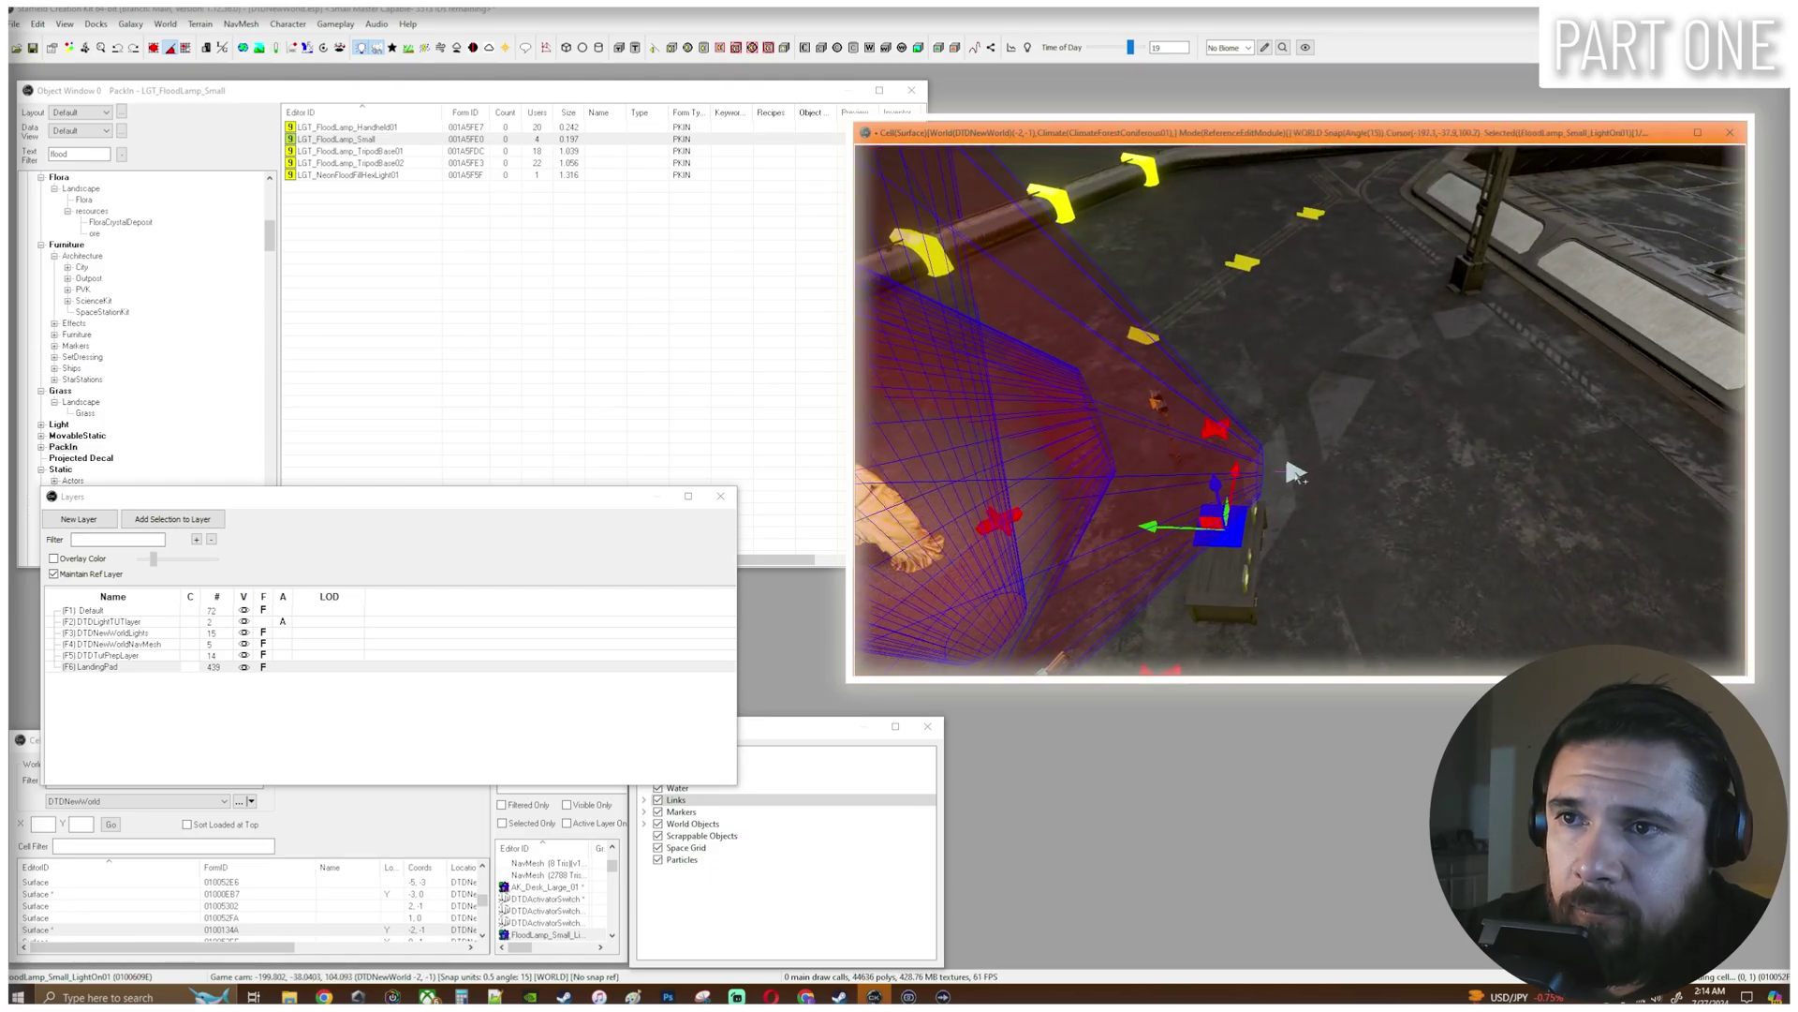
left_click(1296, 473)
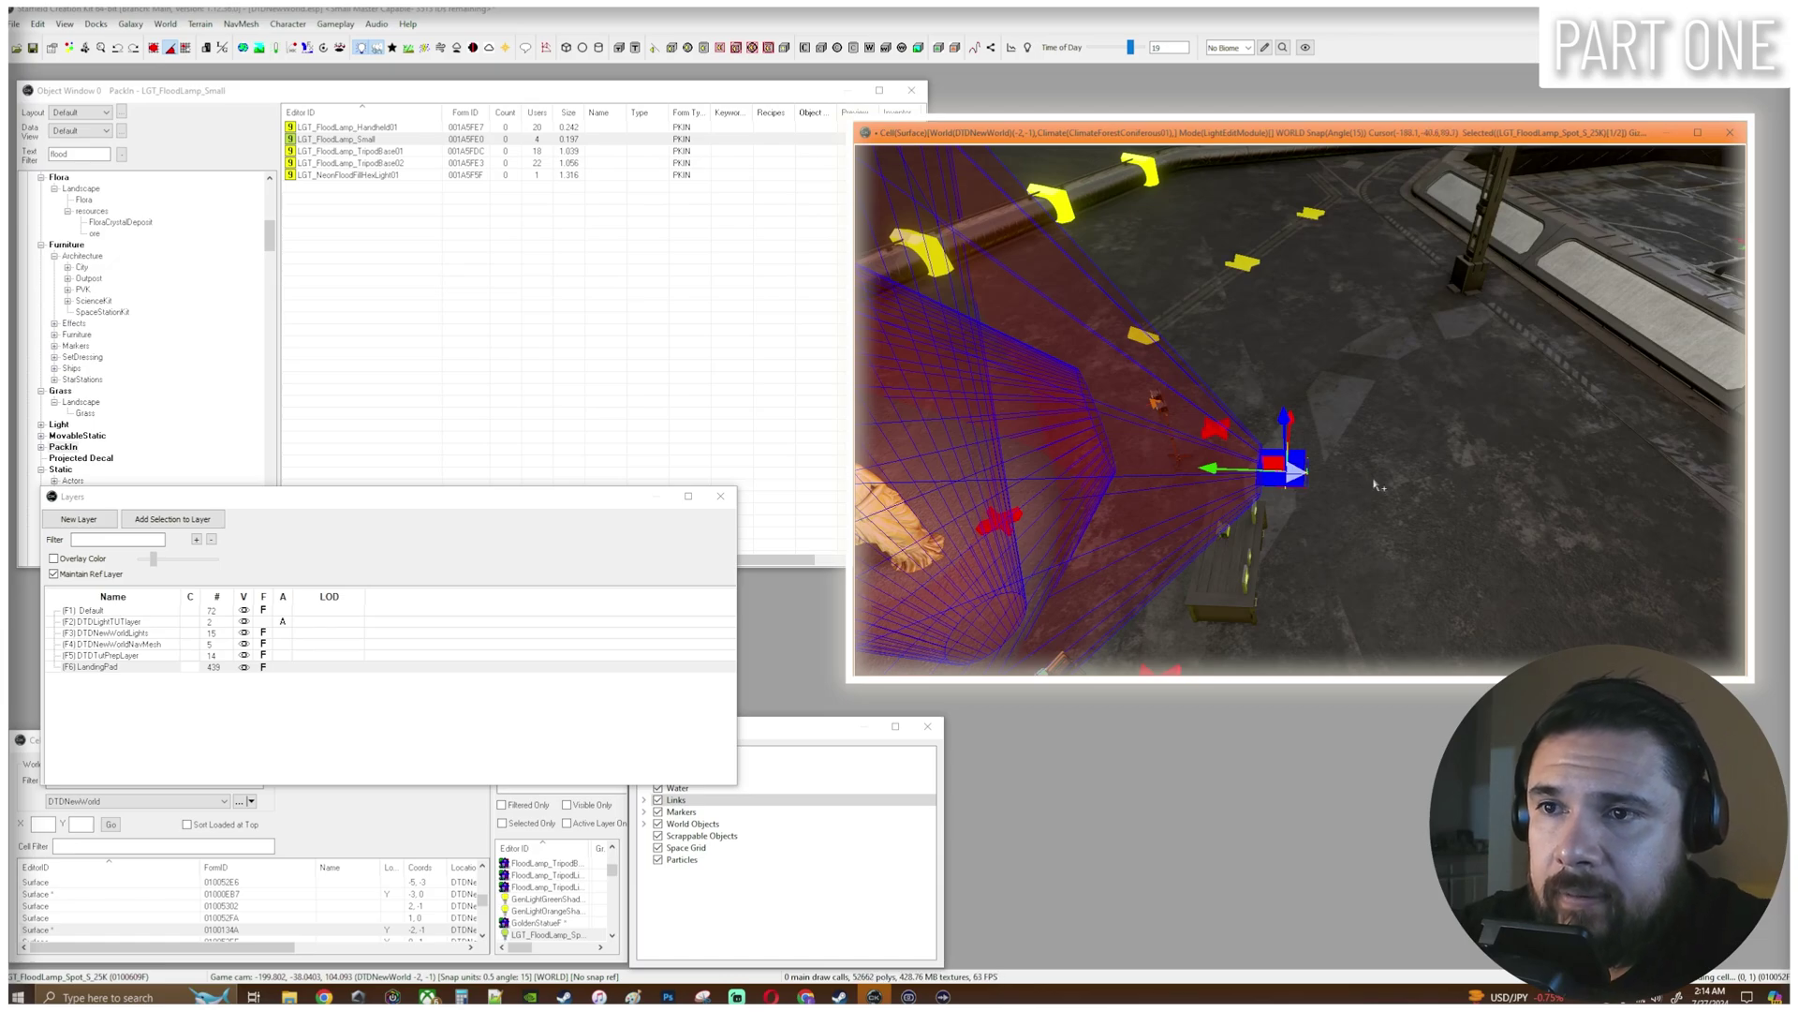
key("Delete")
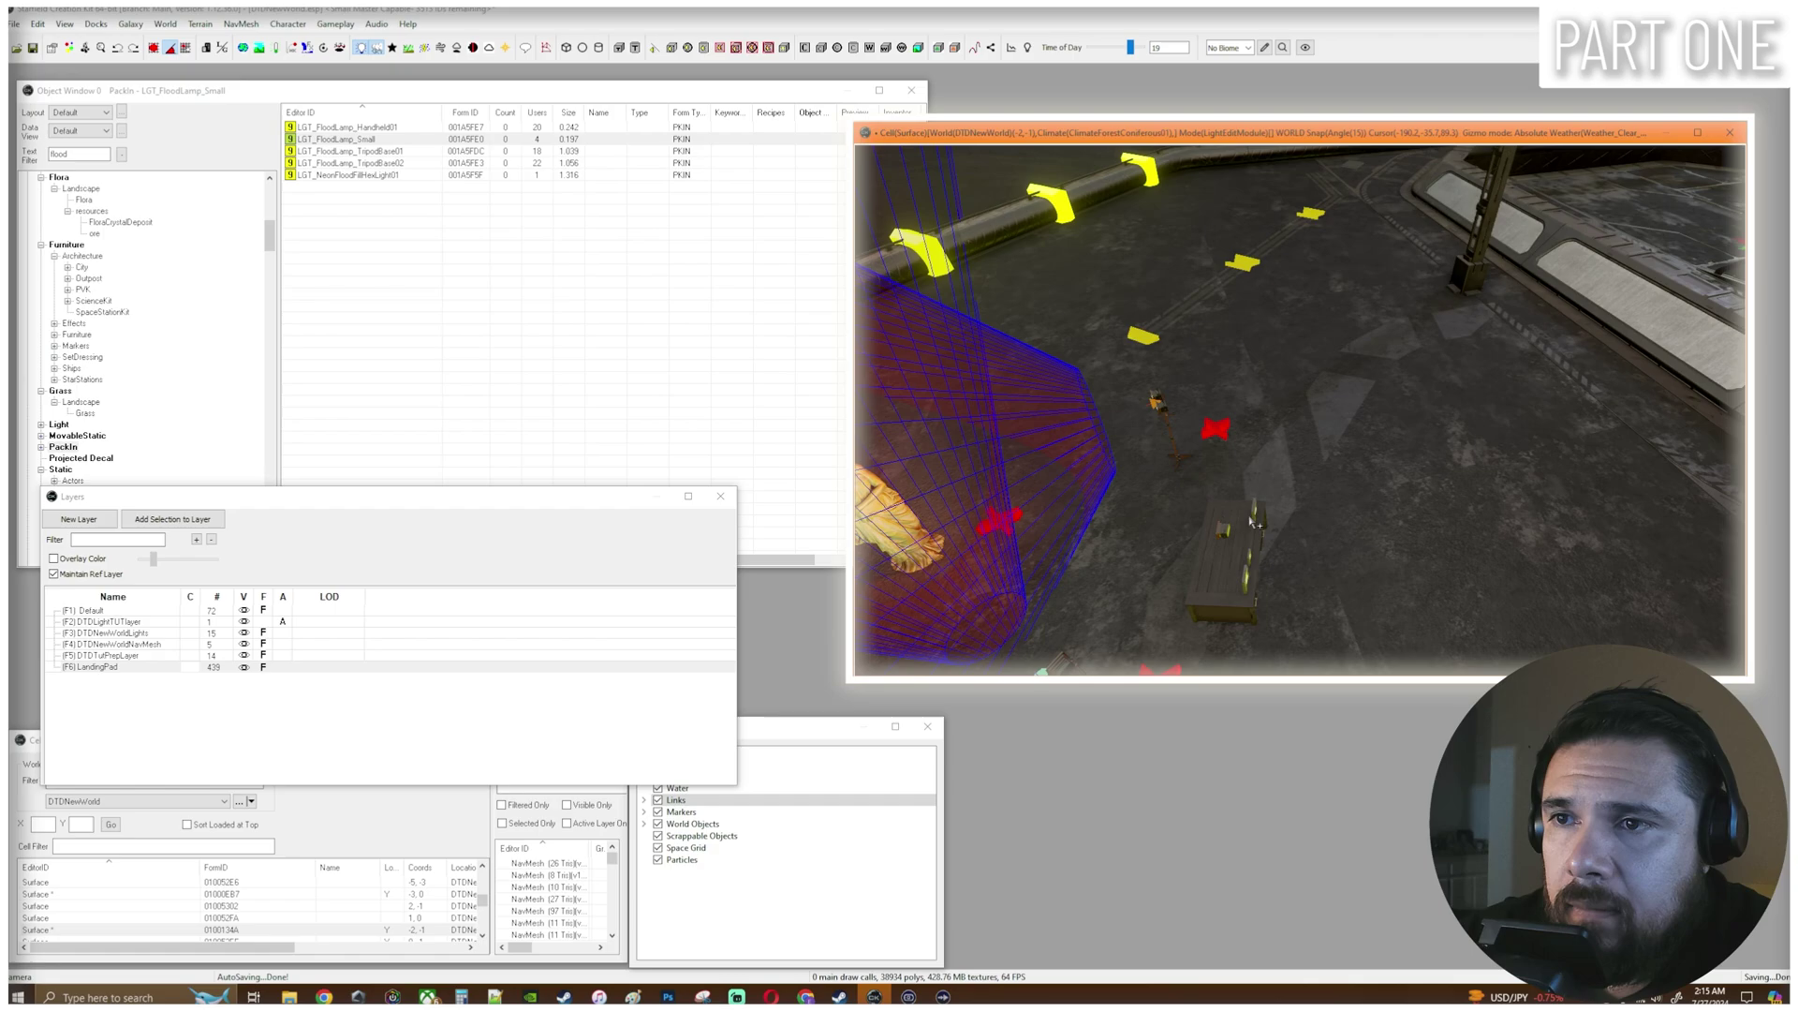
Drop the small flood lamp onto the desk surface and check its placement from several angles.
mouse_move(1321, 520)
middle_mouse_down("shift")
mouse_move(1387, 571)
mouse_move(1324, 518)
middle_mouse_up("shift")
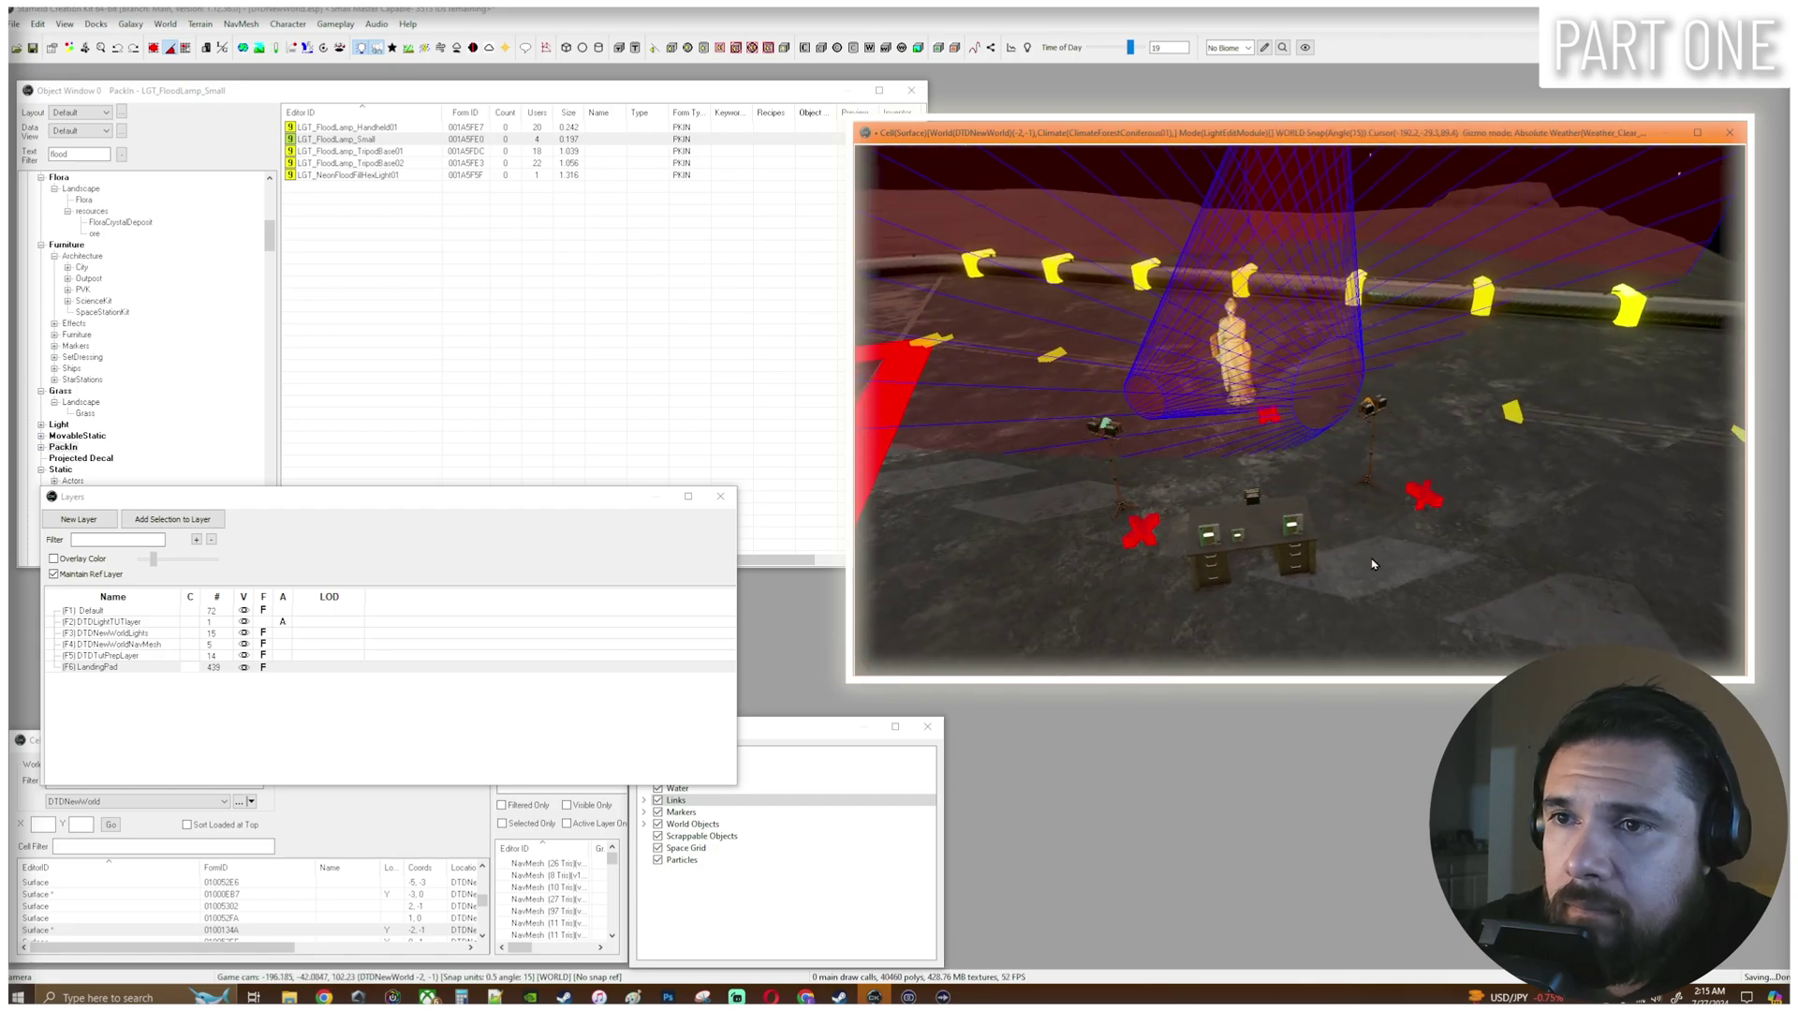
scroll(1324, 518, "up", 3)
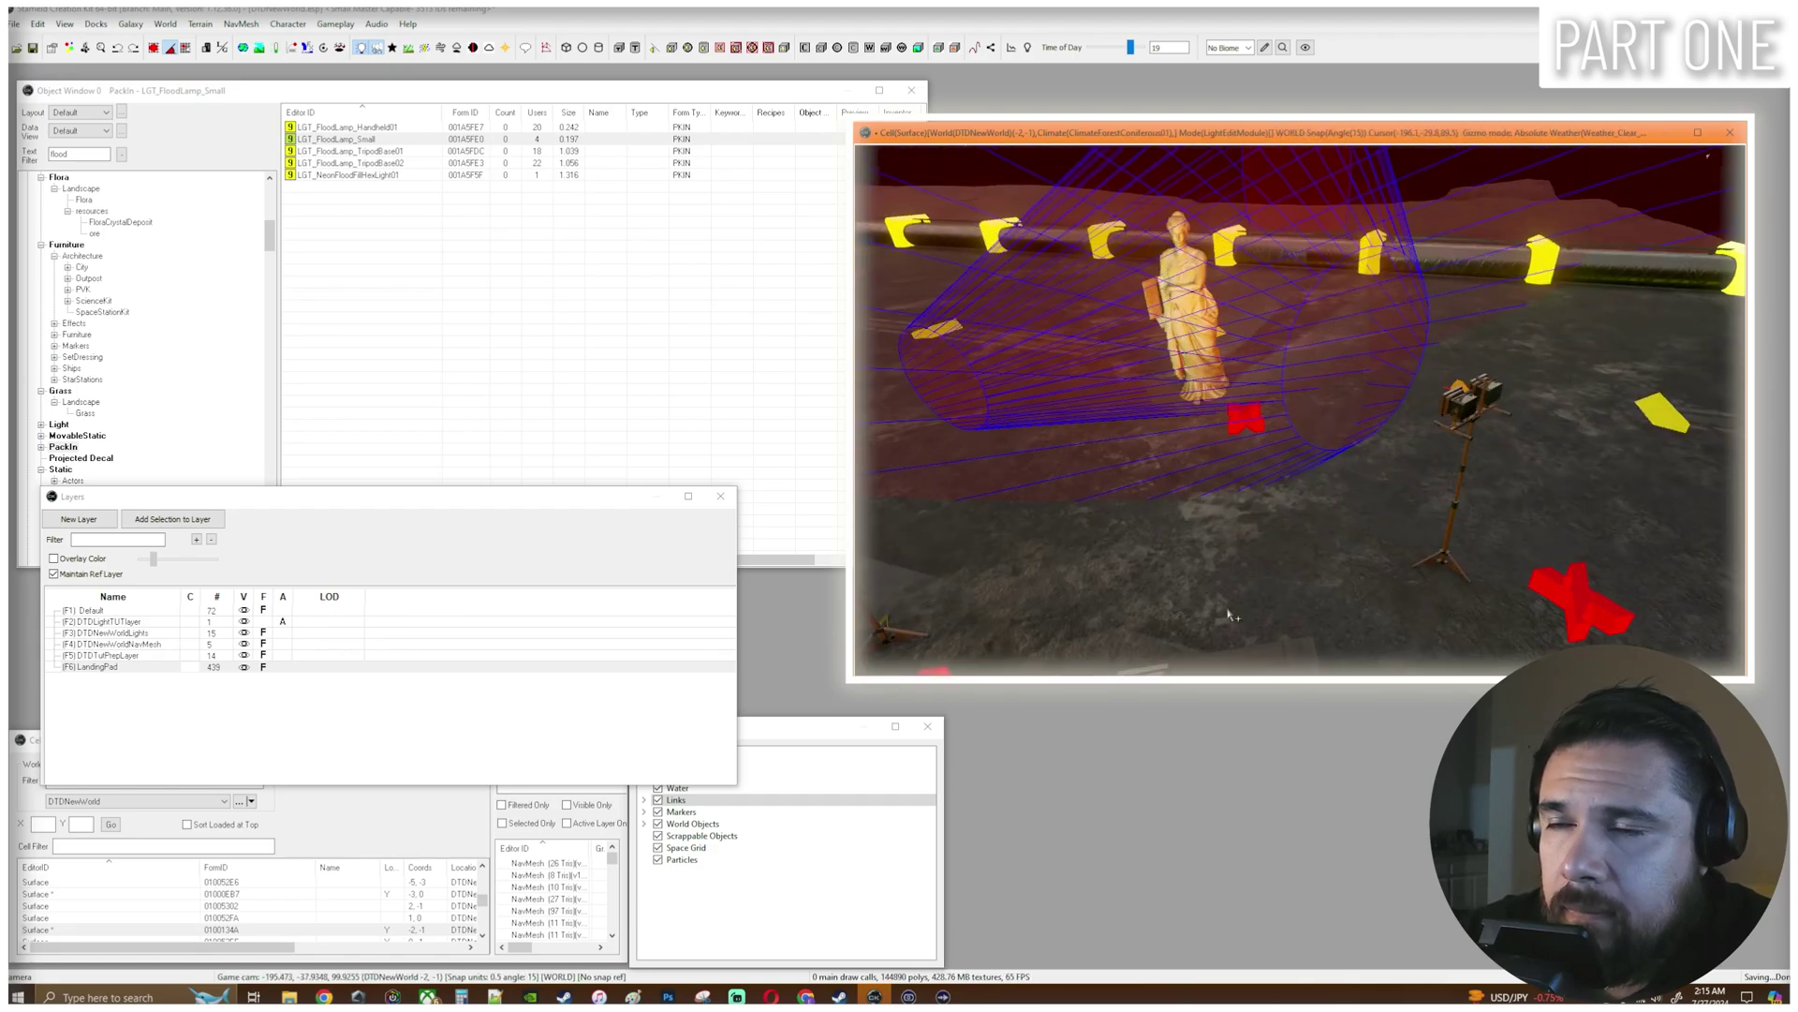
middle_click_drag(1228, 614, 1309, 449)
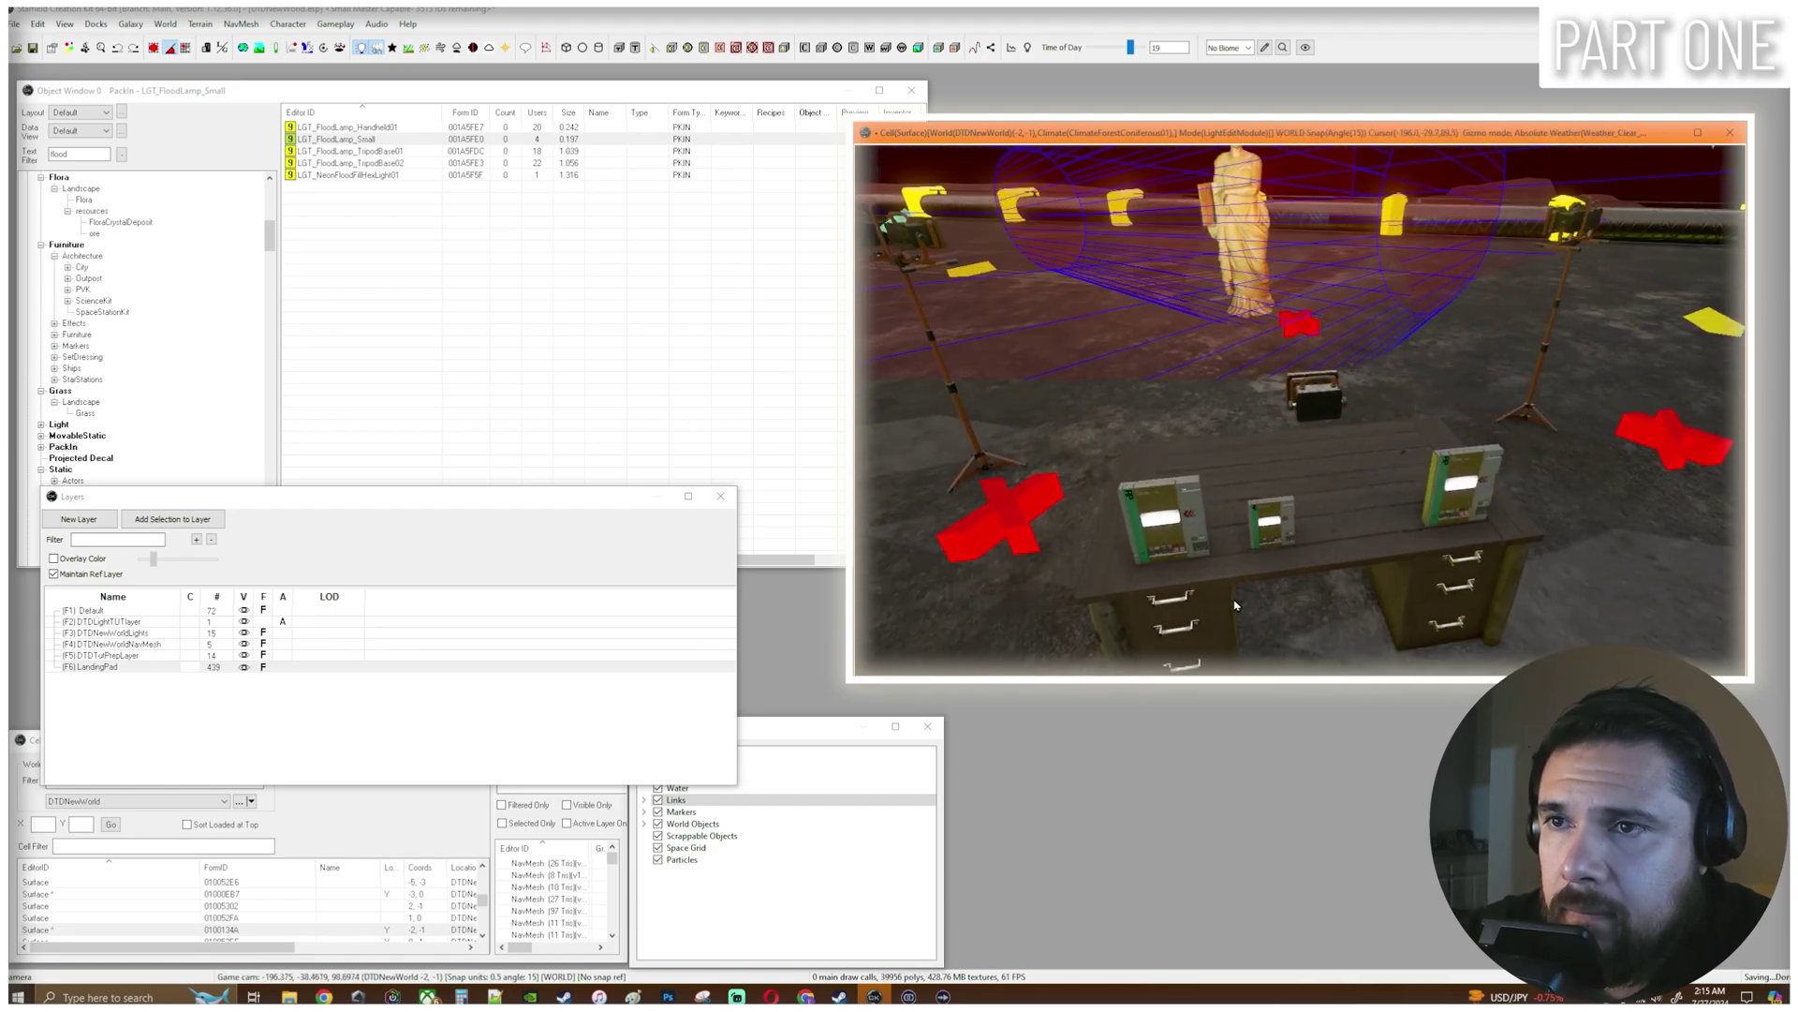
left_click(1312, 407)
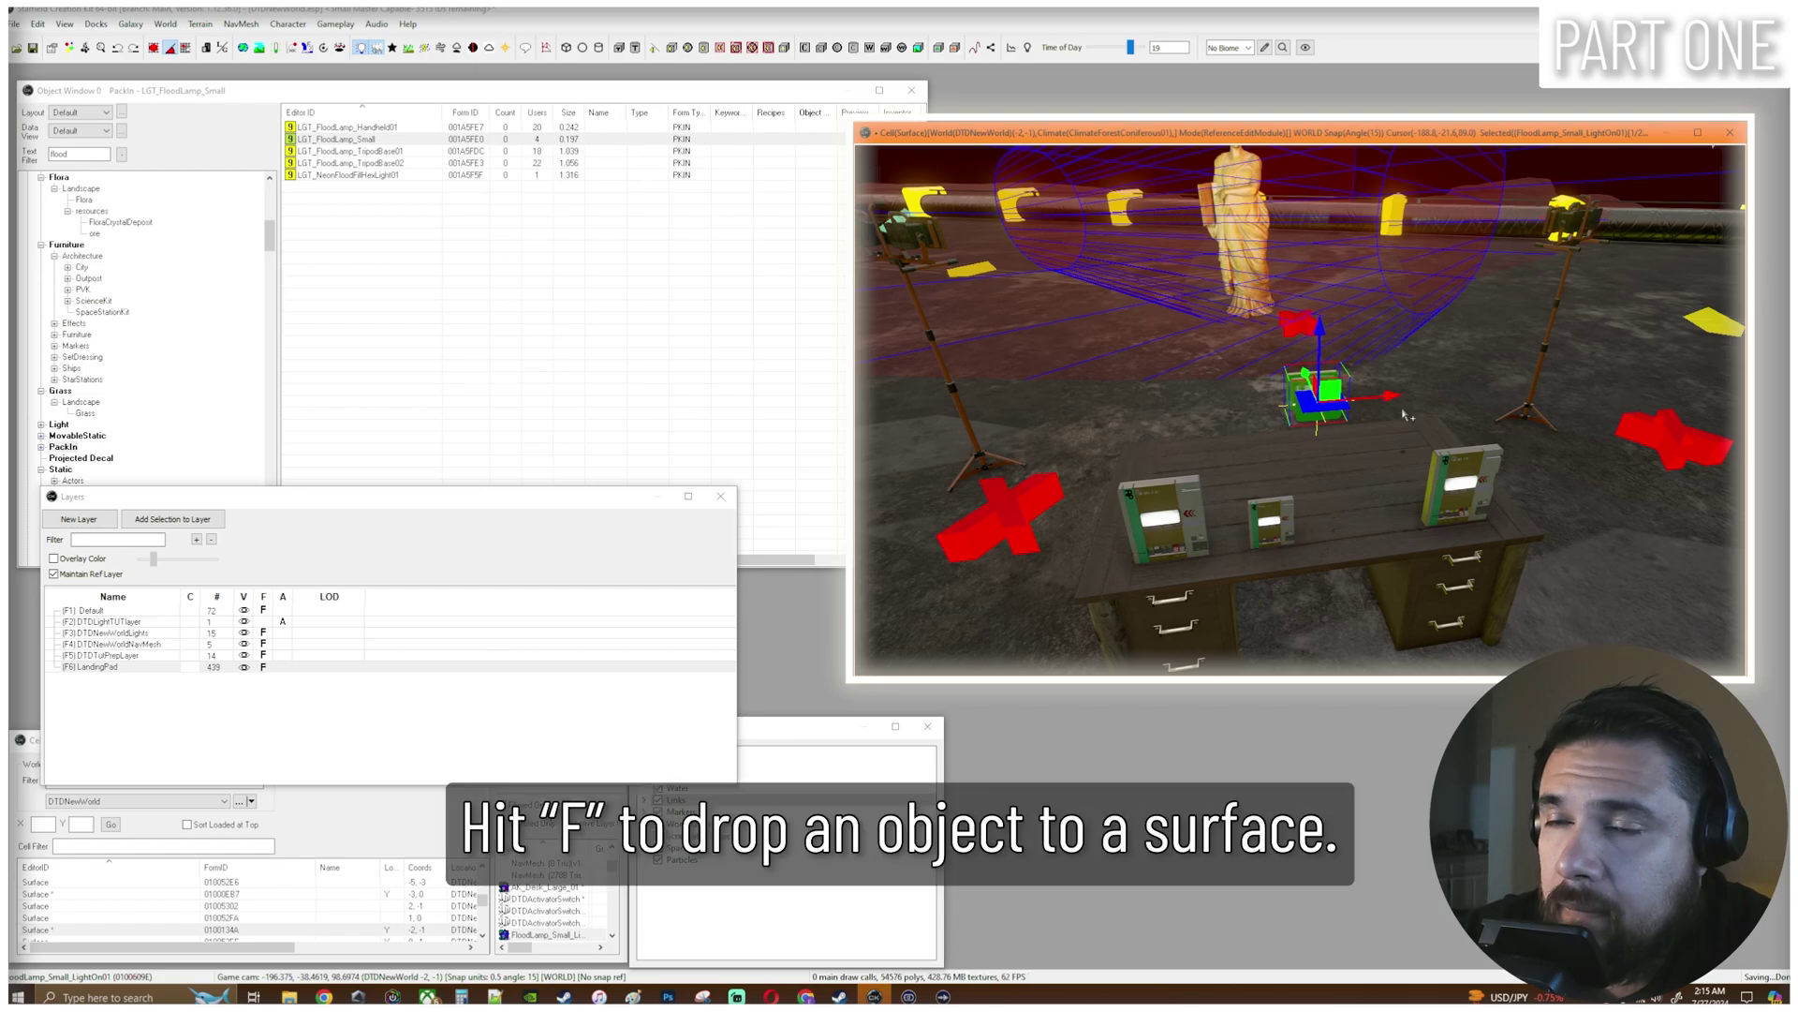
key("f")
middle_click_drag(1393, 462, 1288, 462)
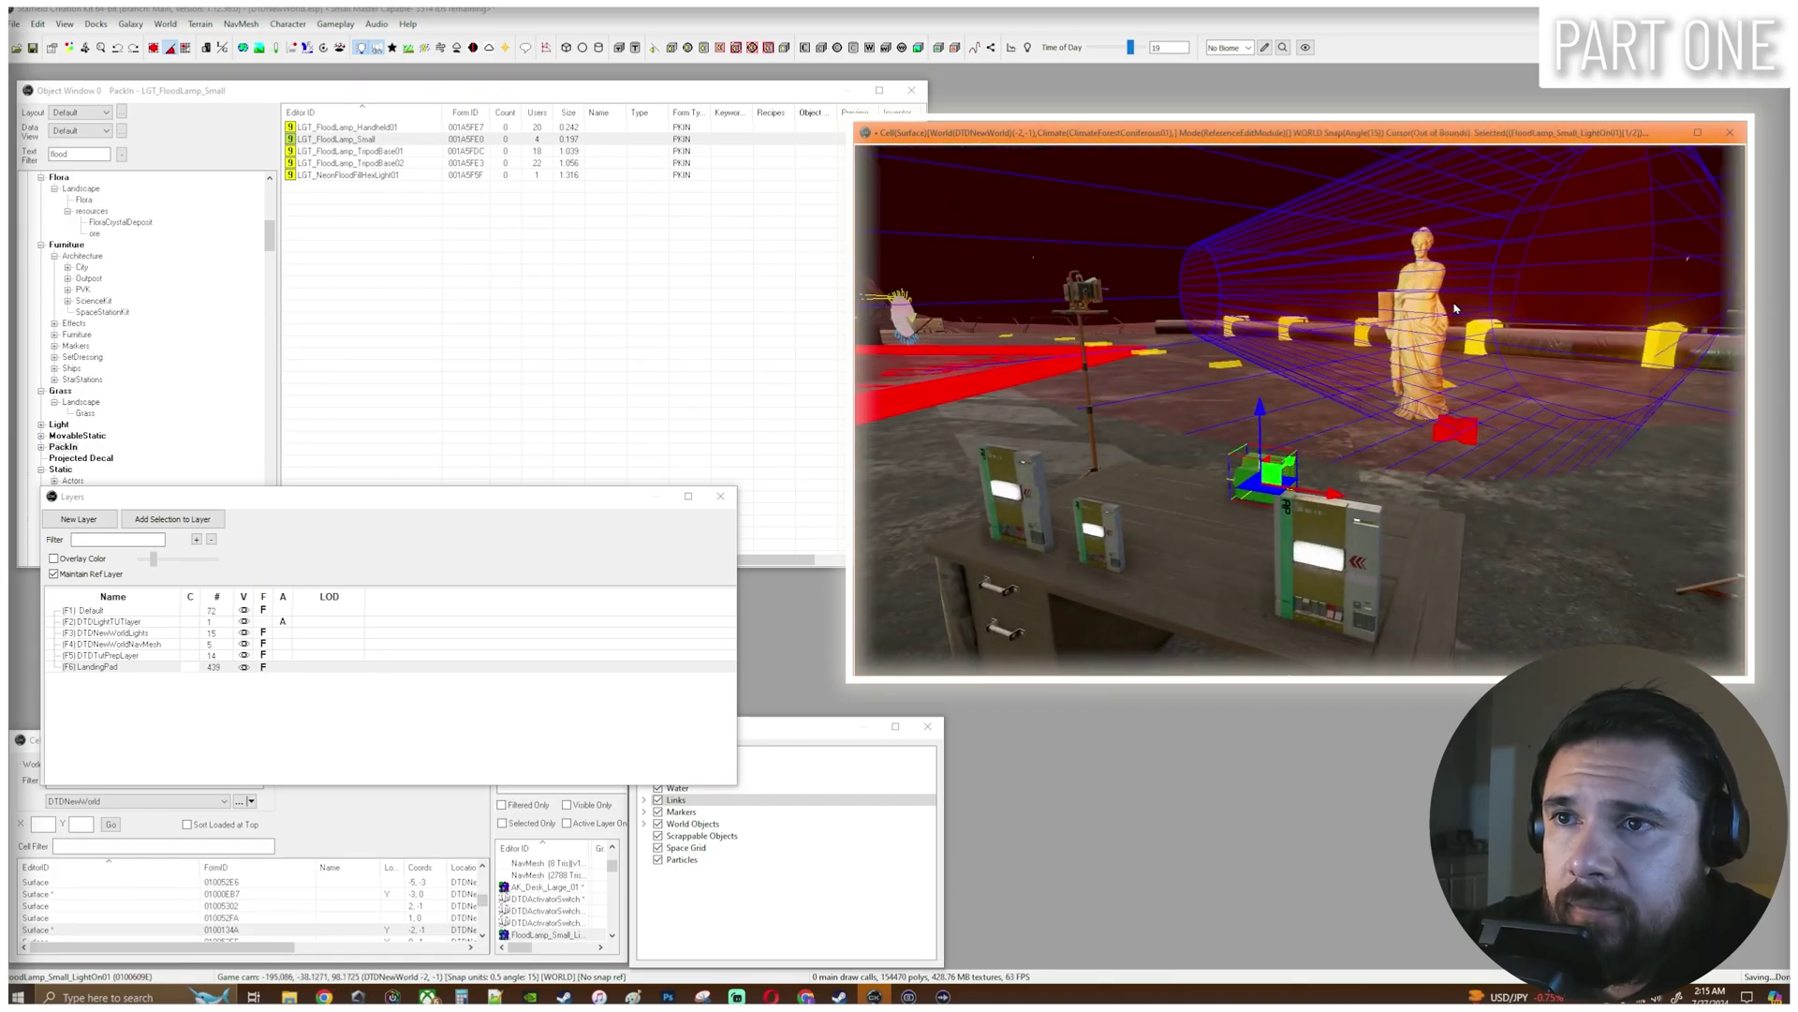
middle_click_drag(1425, 387, 1325, 393)
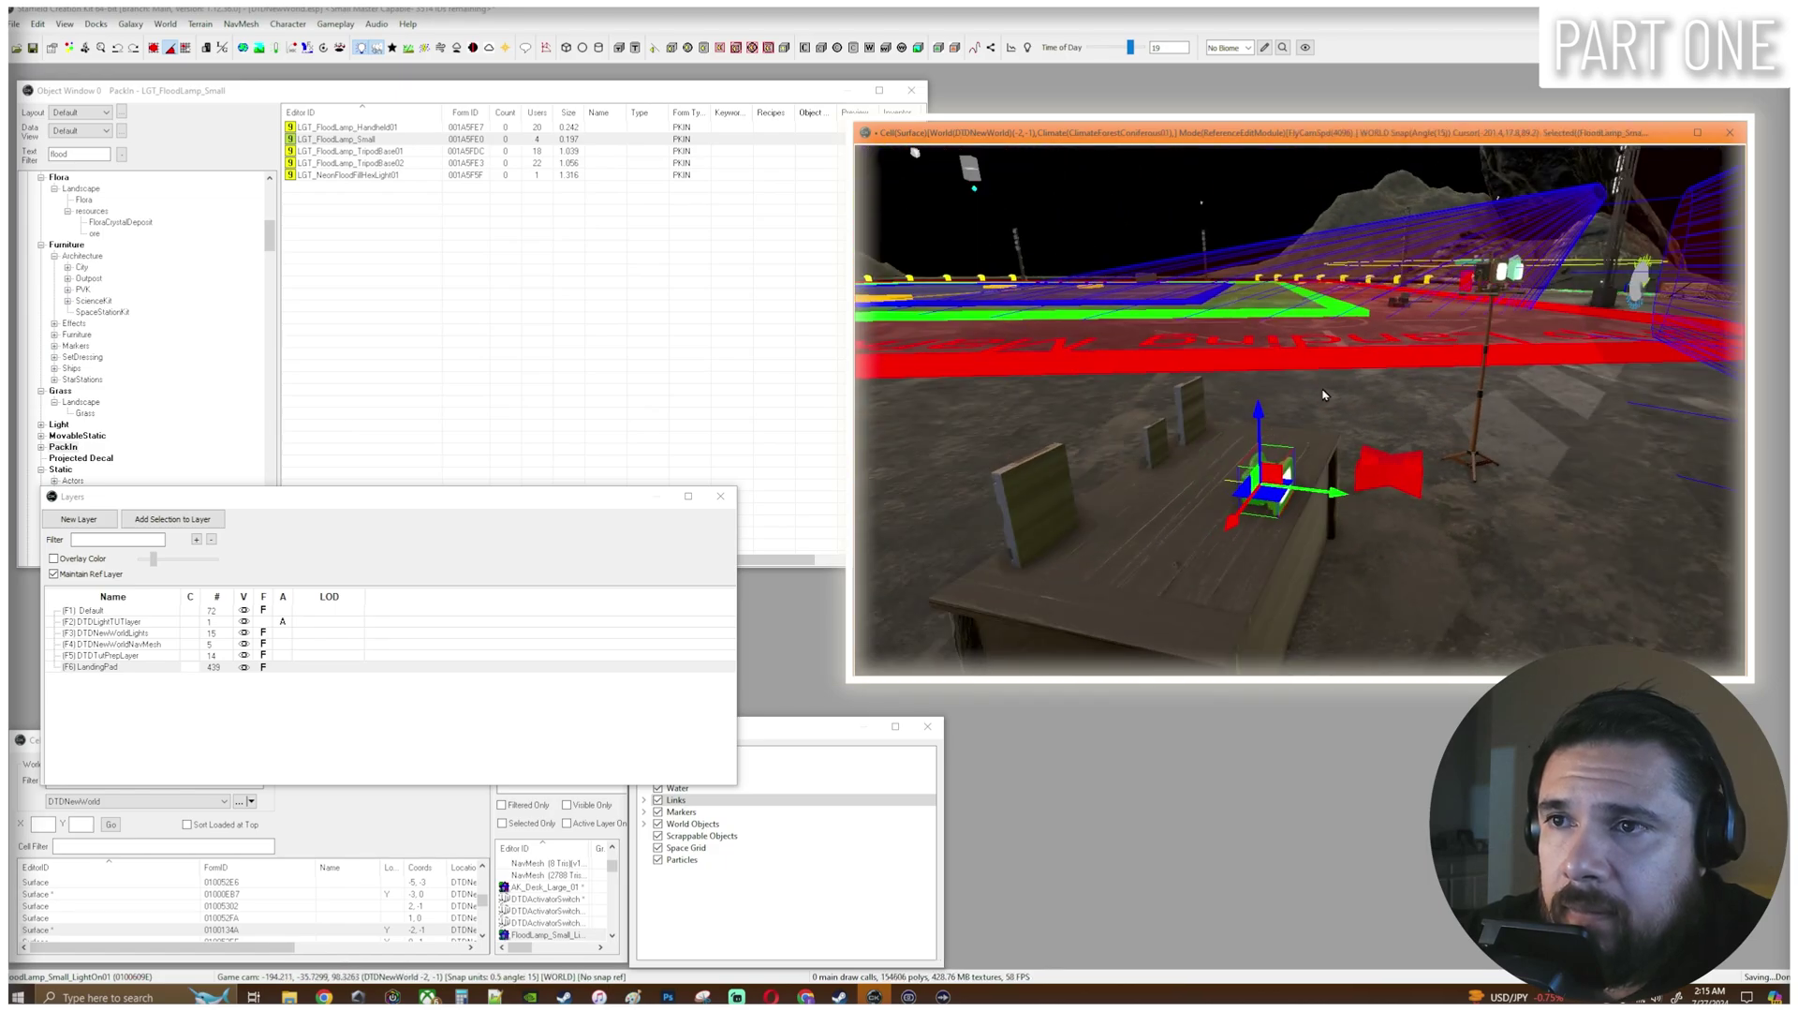
Filter the object list by "light" and browse the entries in the Light category.
left_click(103, 153)
double_click(103, 153)
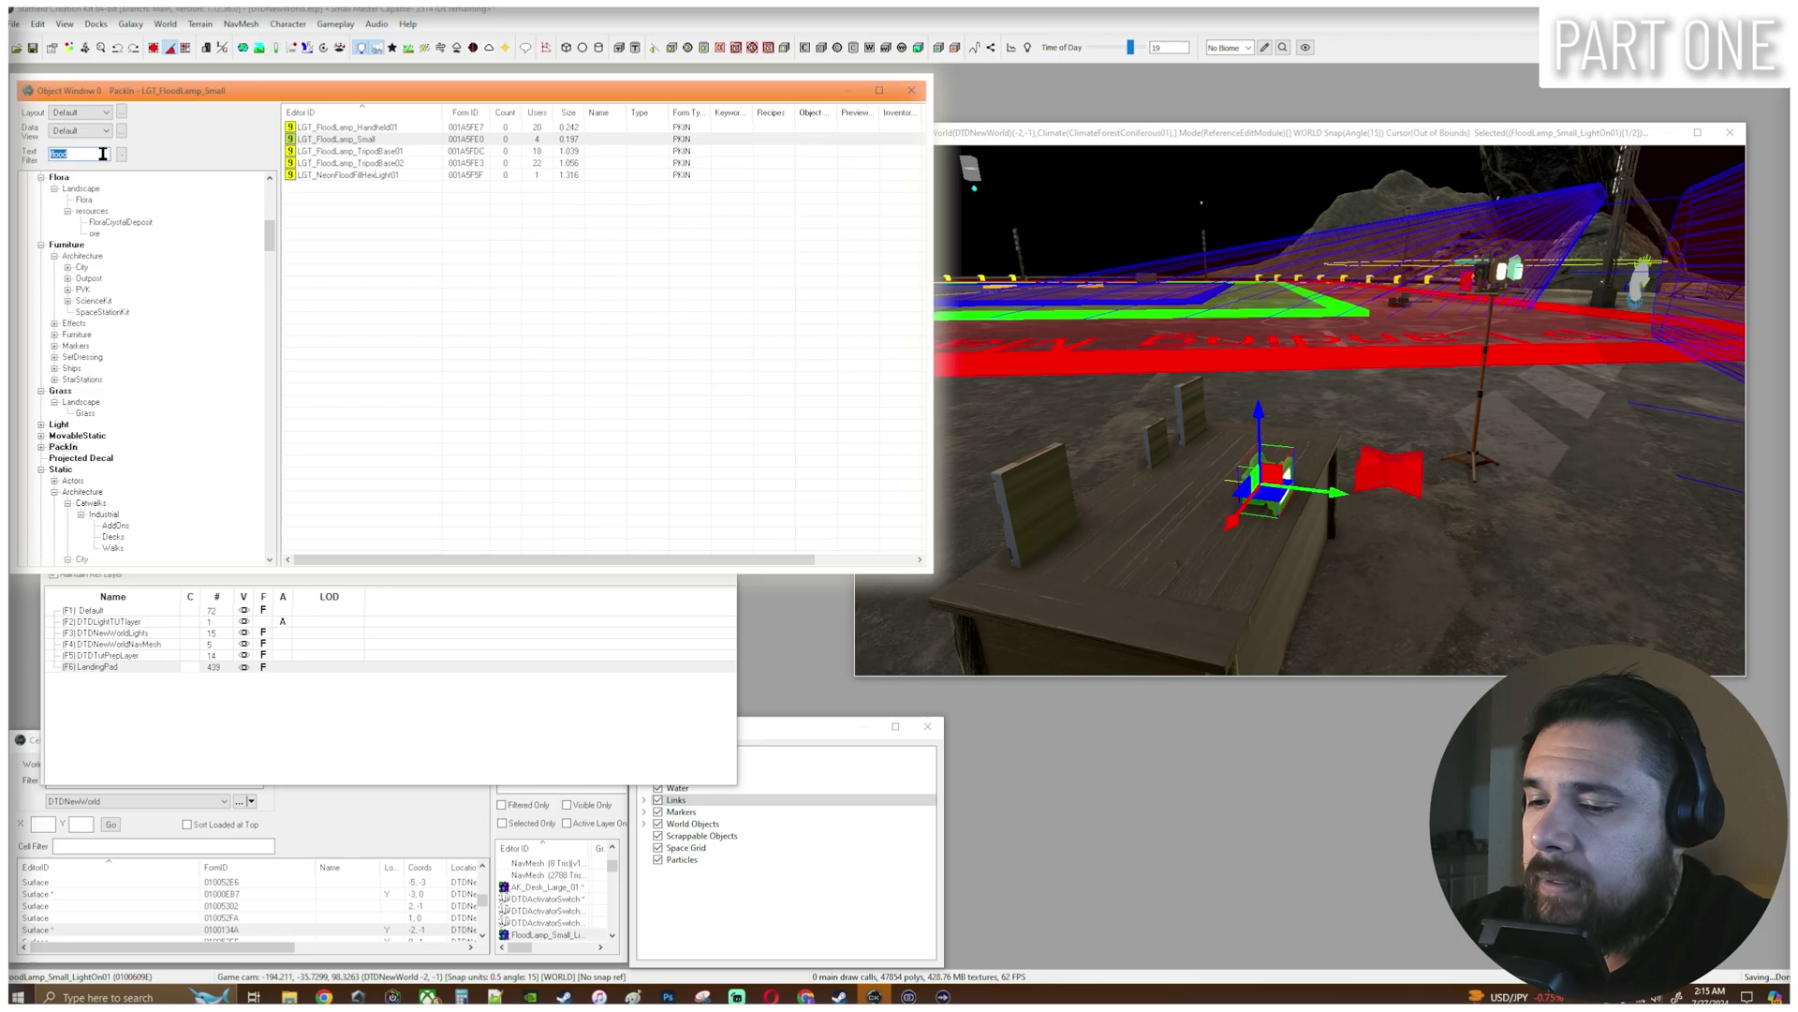
type("light")
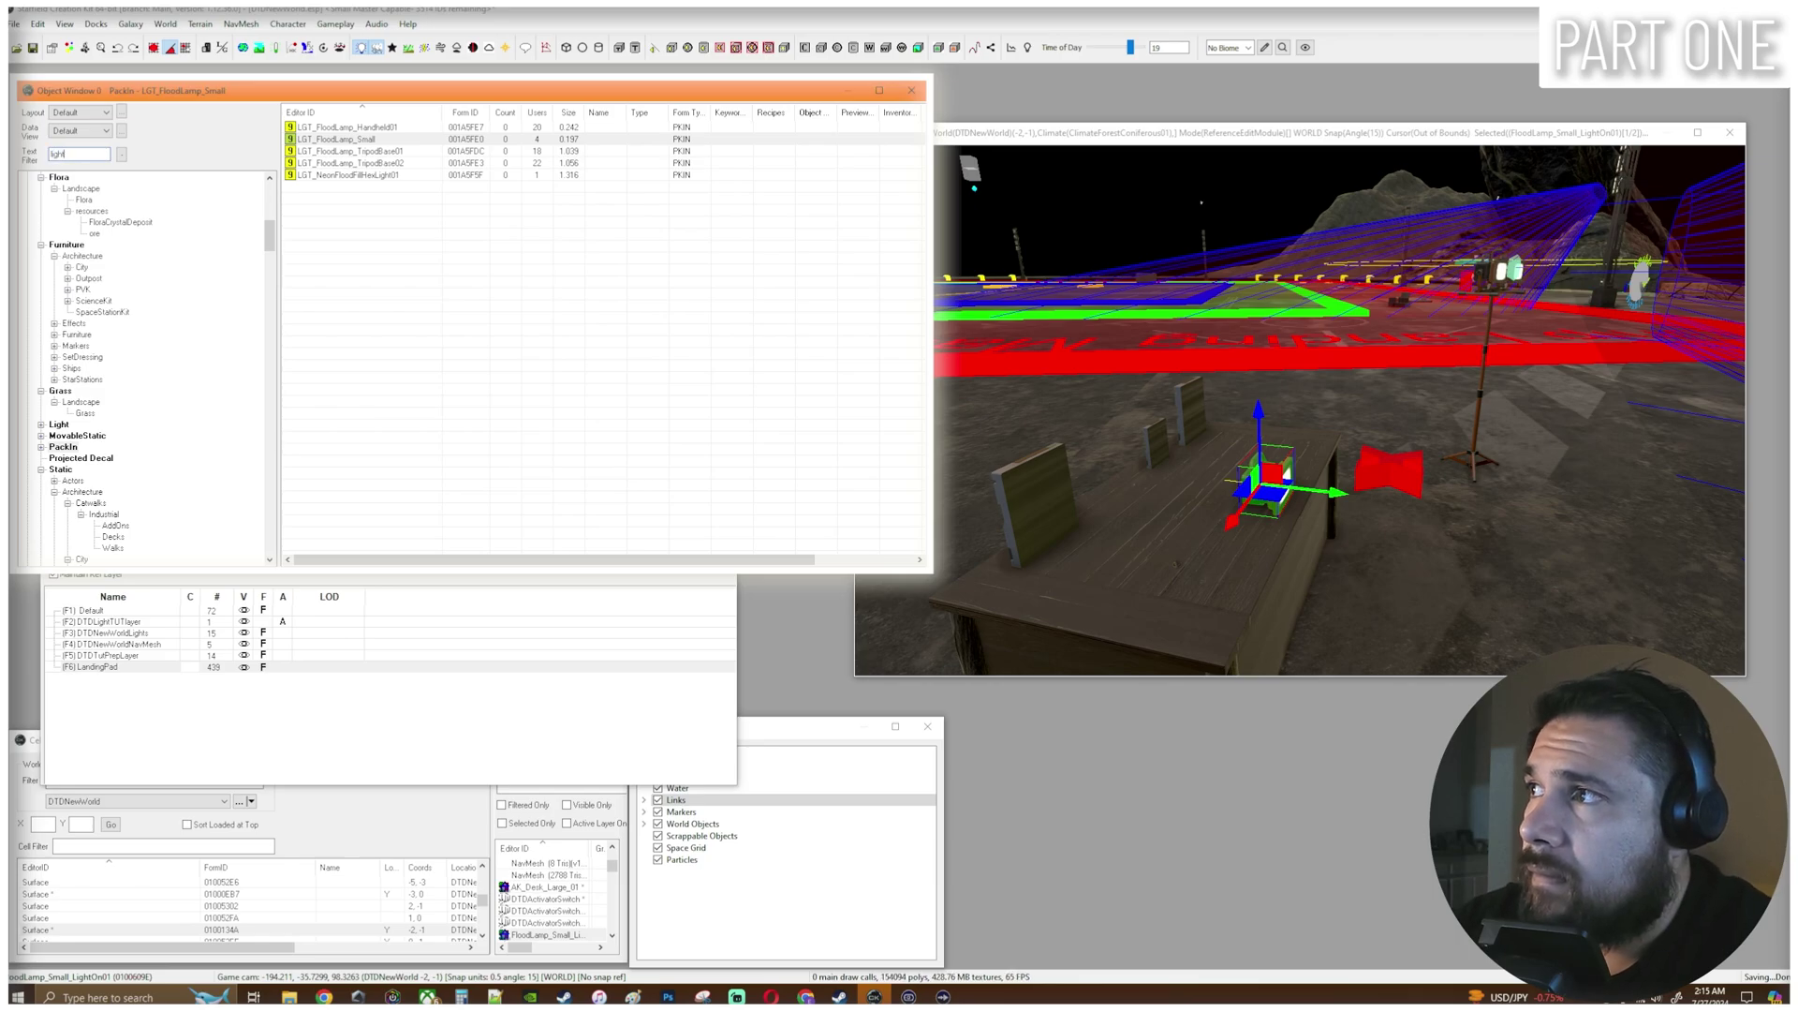
left_click(60, 426)
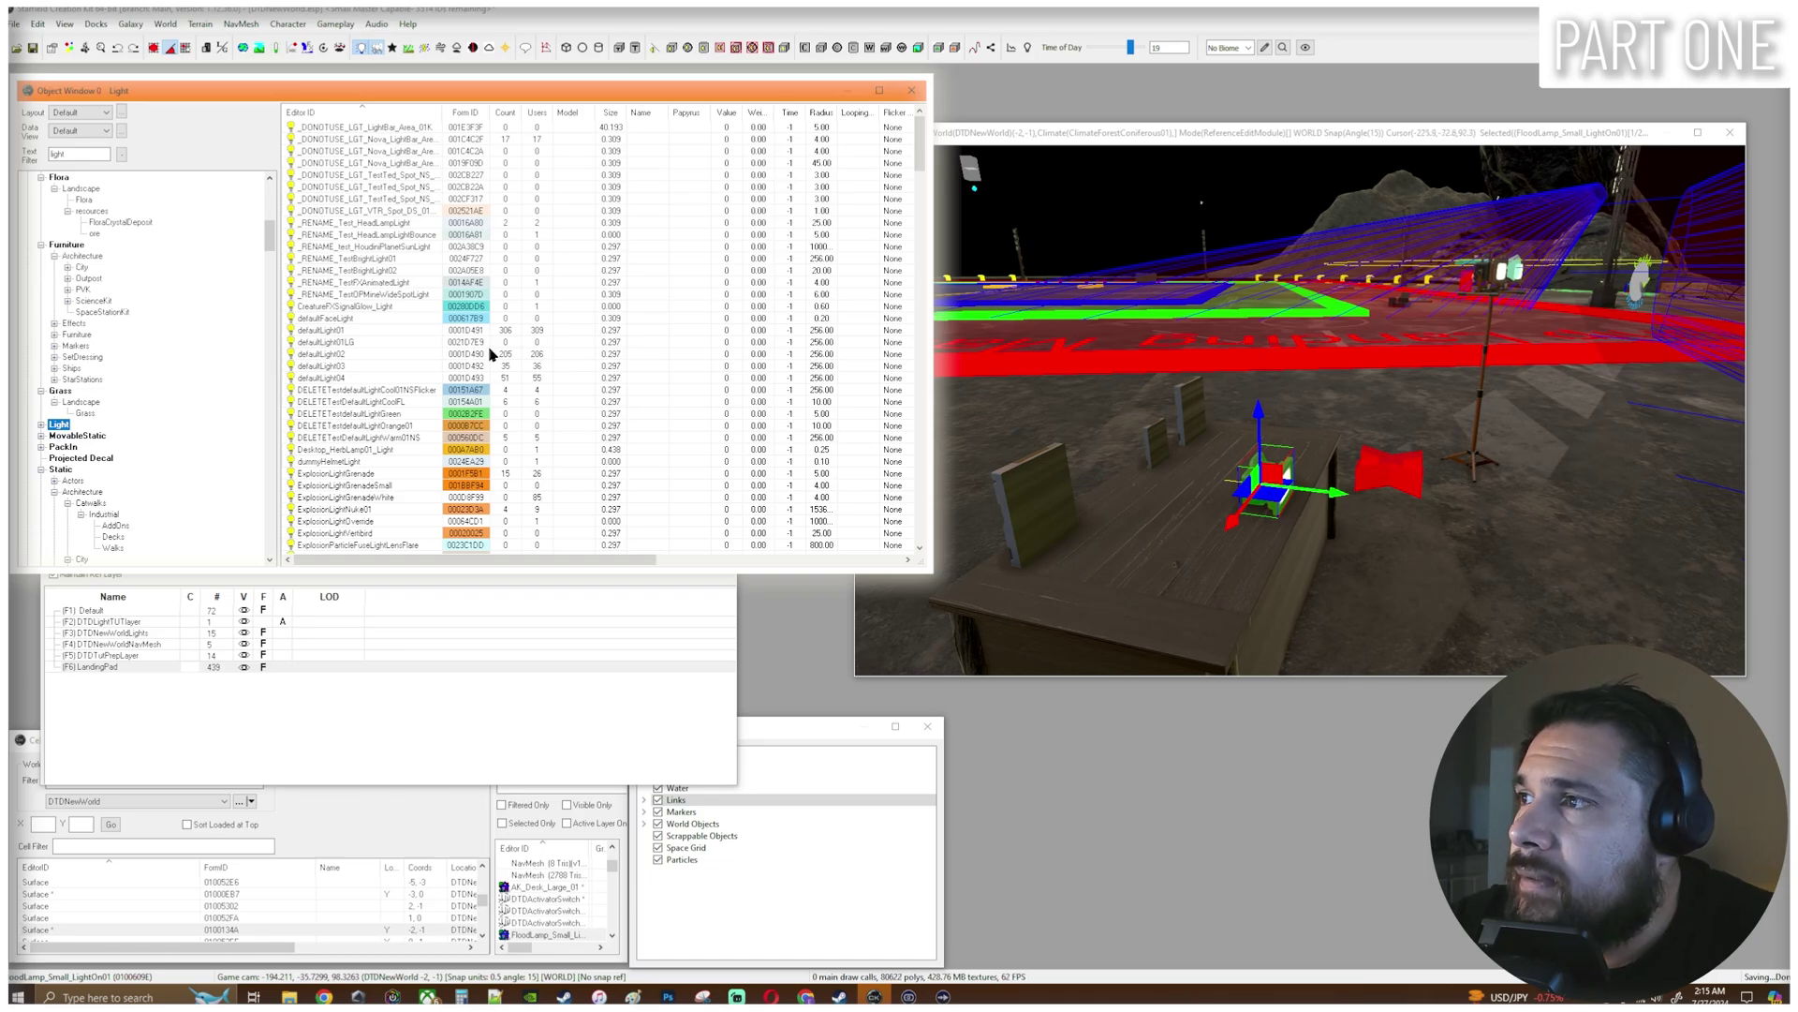
scroll(384, 246, "down", 6)
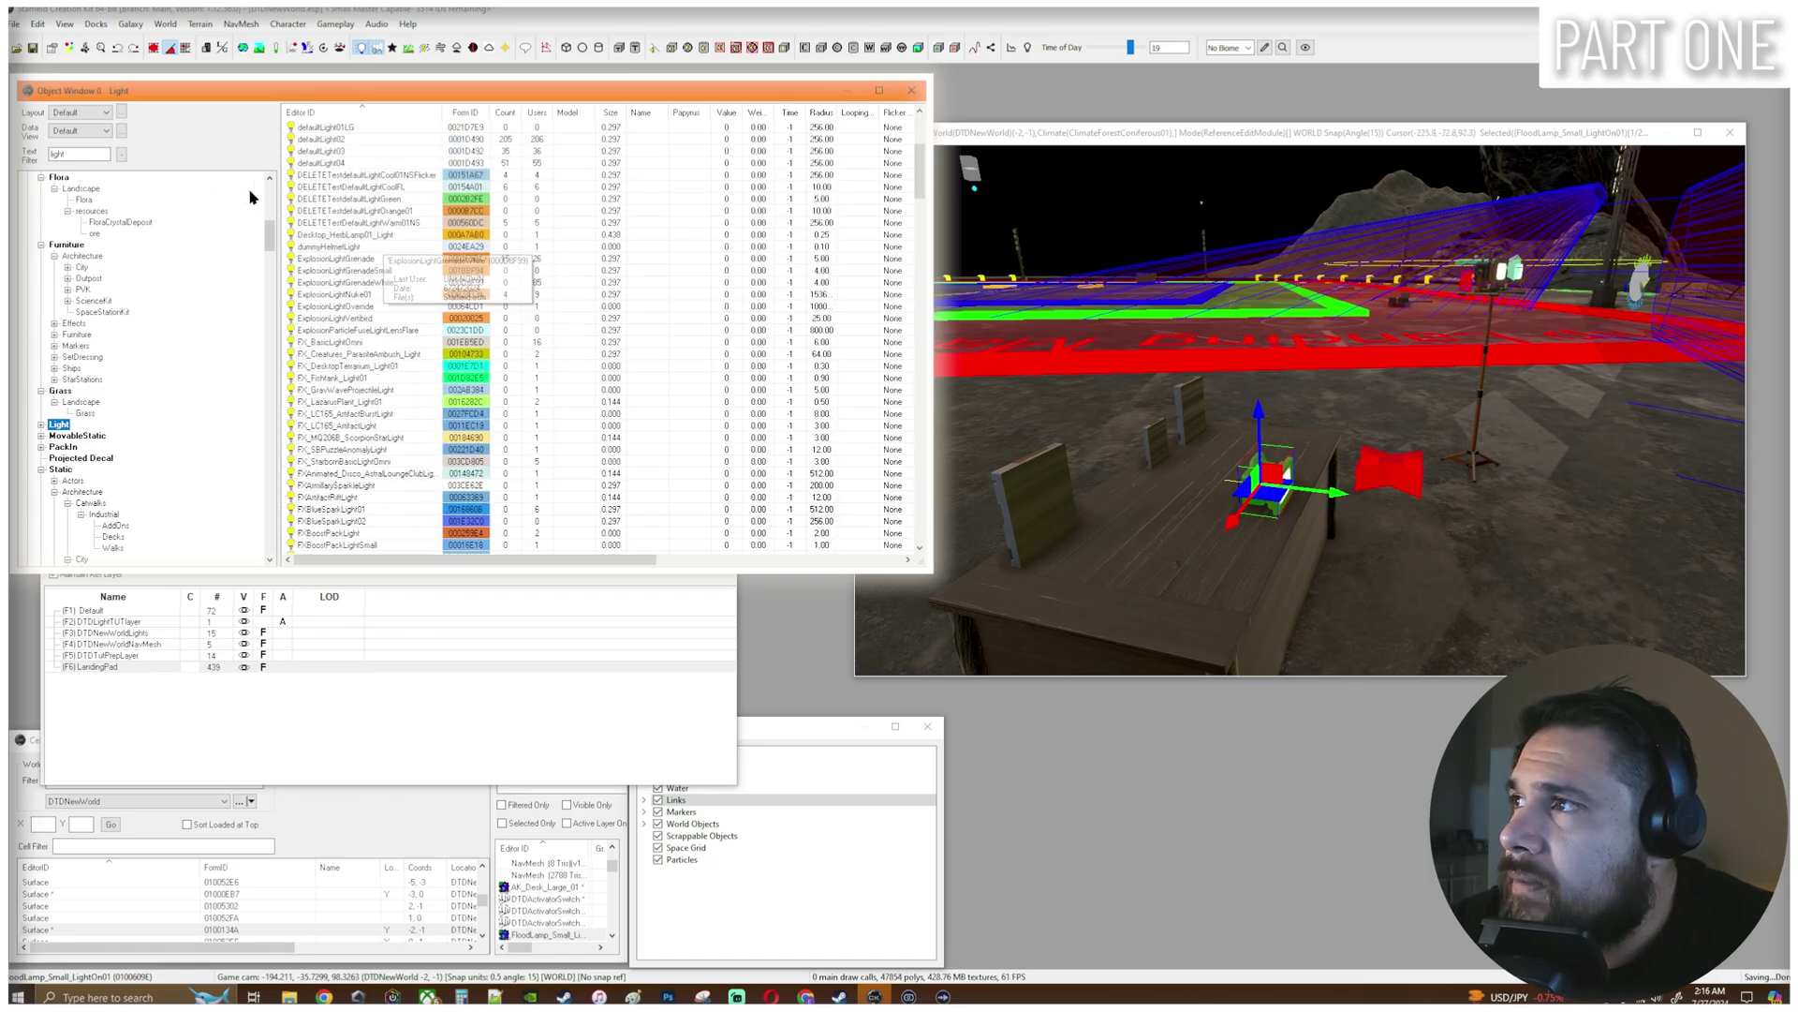
Filter the light list by "dtd" and open the properties of GenLightOrangeShadow2DTD.
left_click(82, 158)
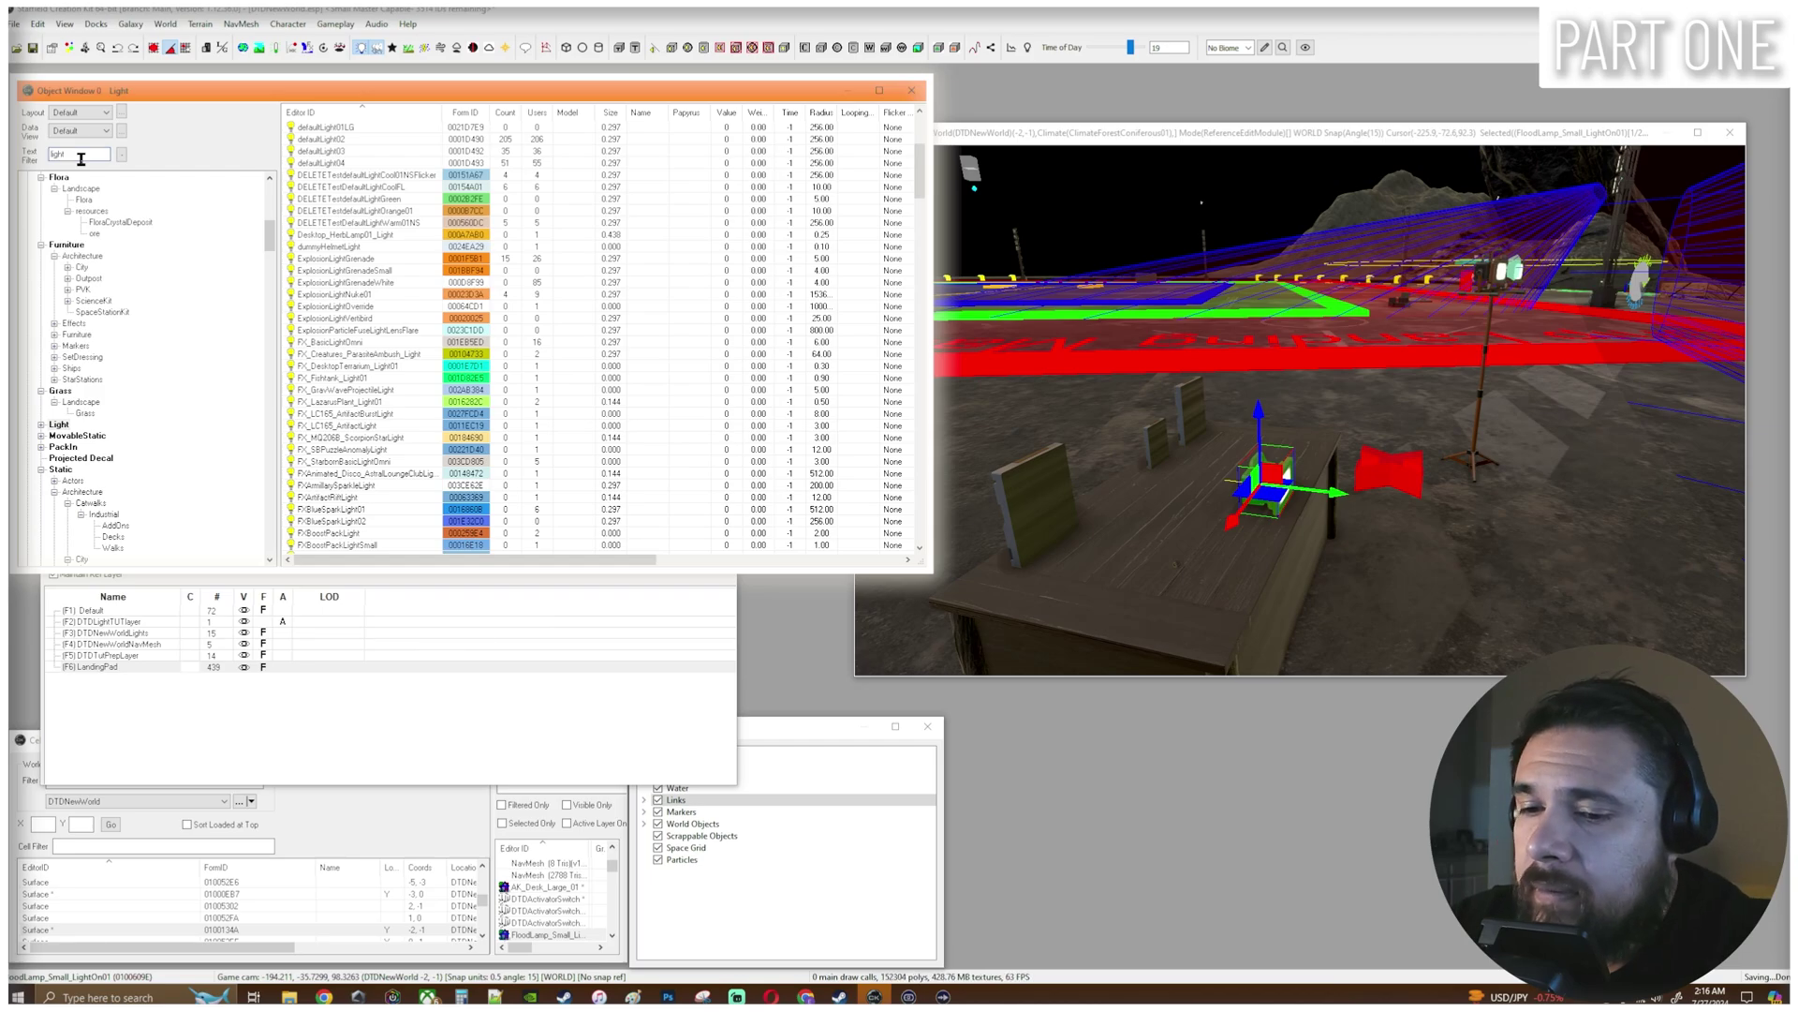
key("BackSpace")
key("BackSpace")
key("BackSpace")
type("dtd")
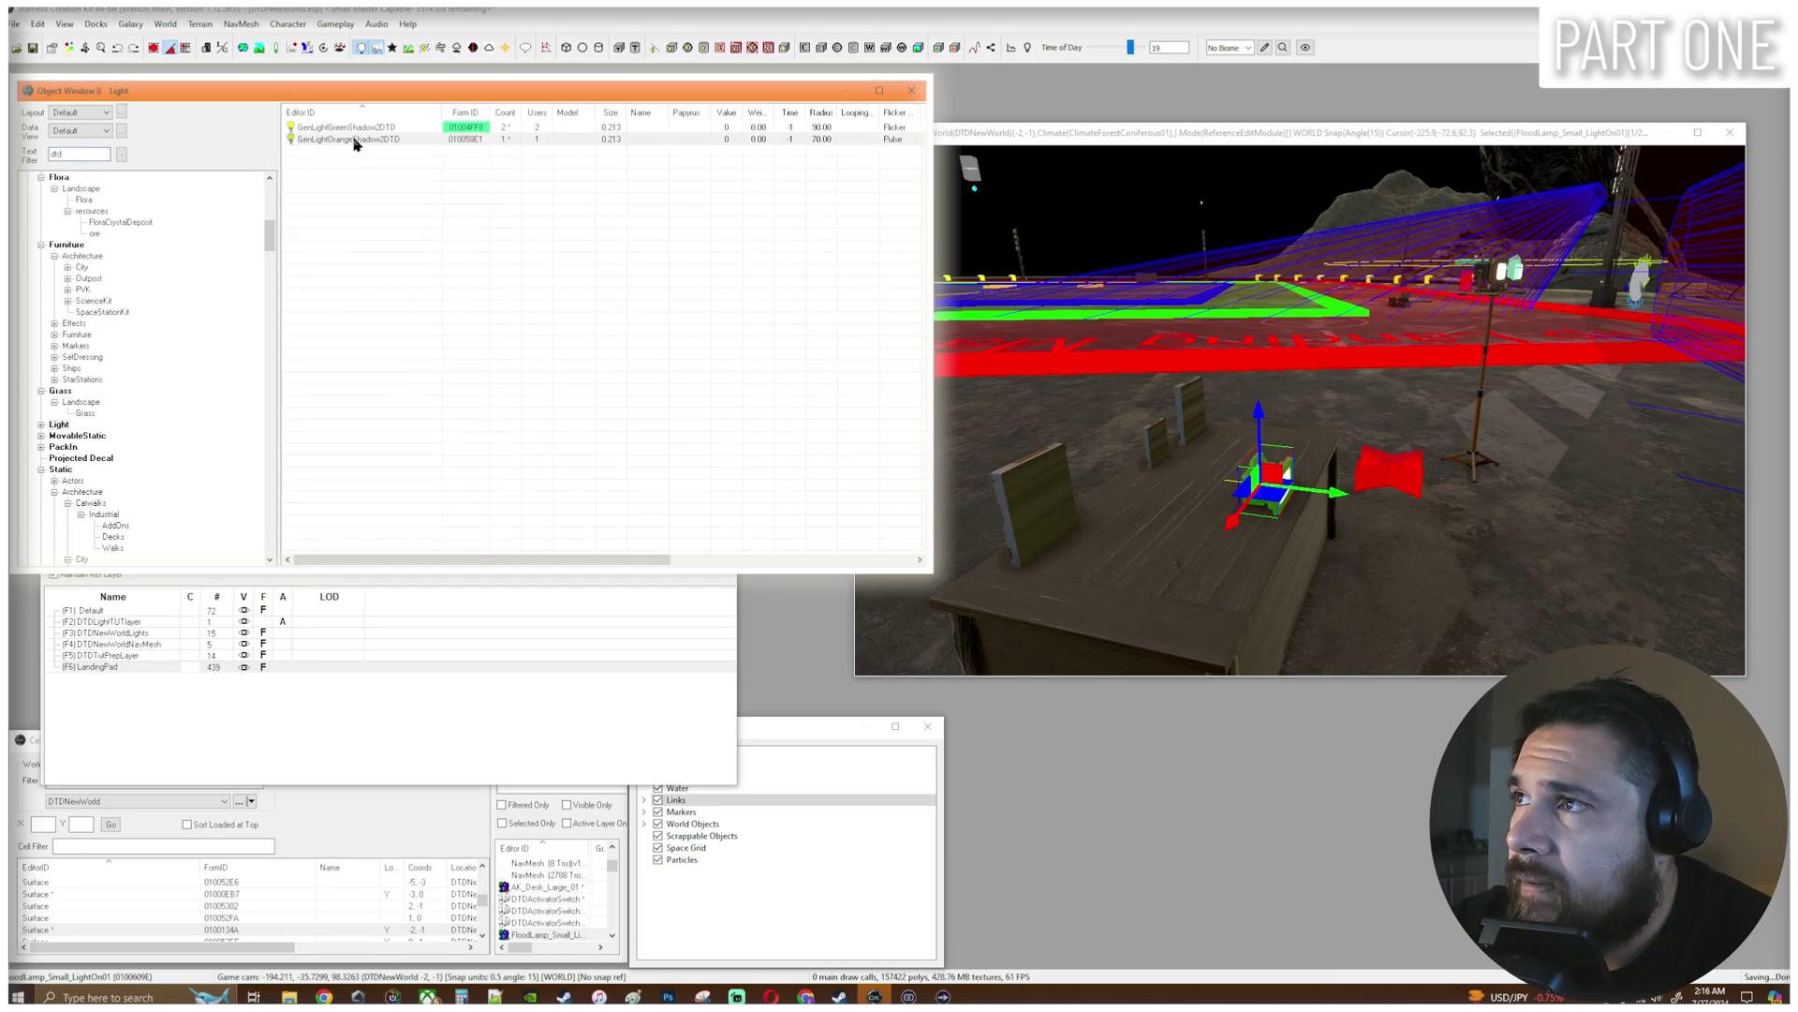
left_click(356, 140)
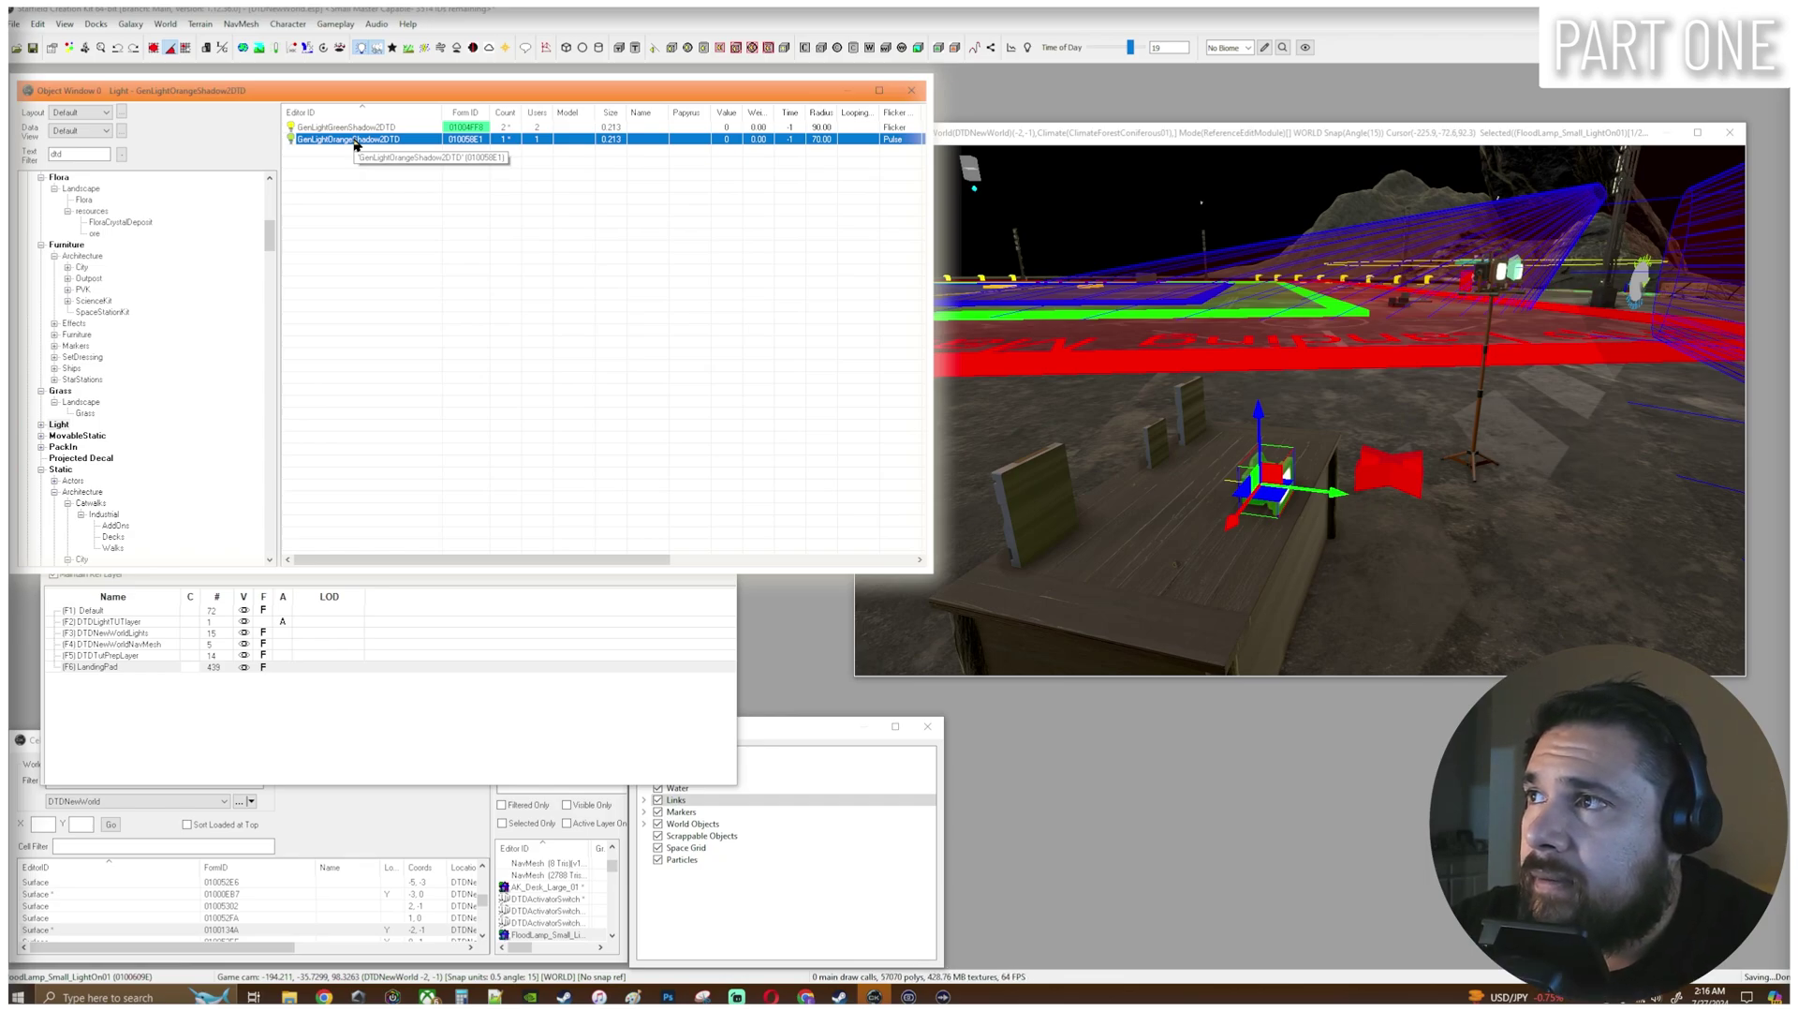
double_click(357, 141)
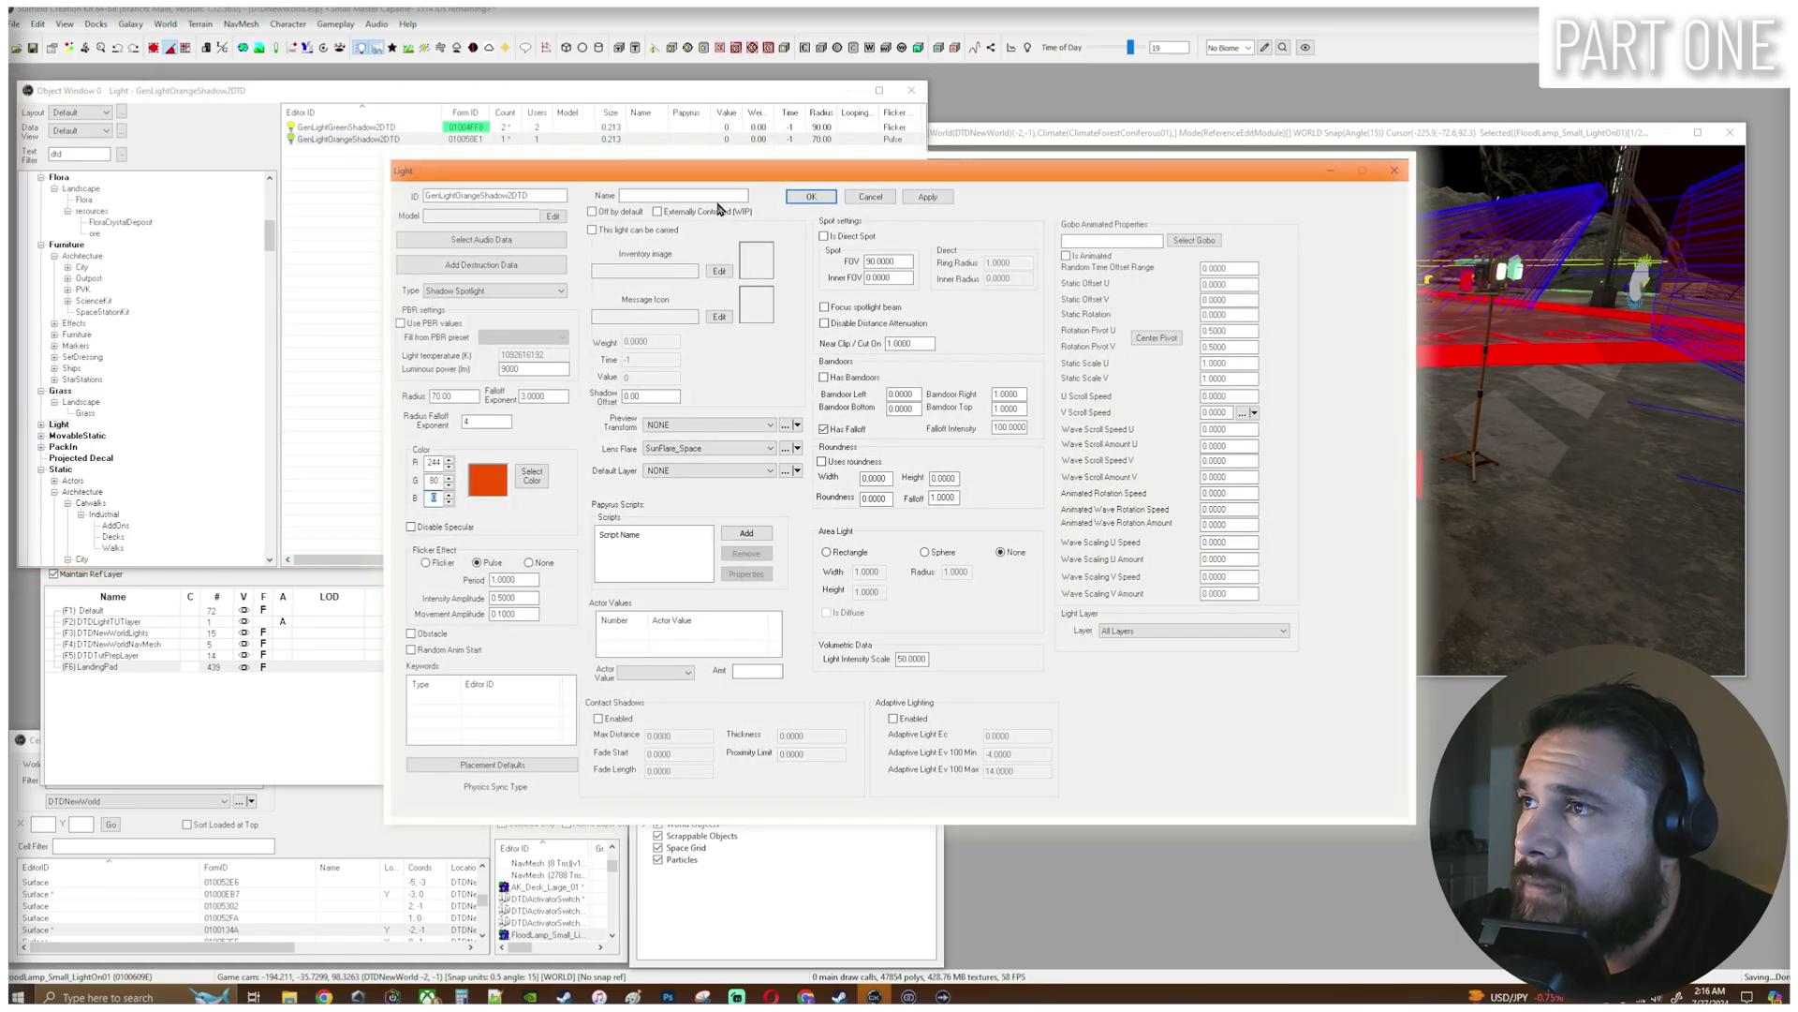
Change the light's ID to GenLightPurpleShadow2DTD and save it as a new form.
left_click(545, 194)
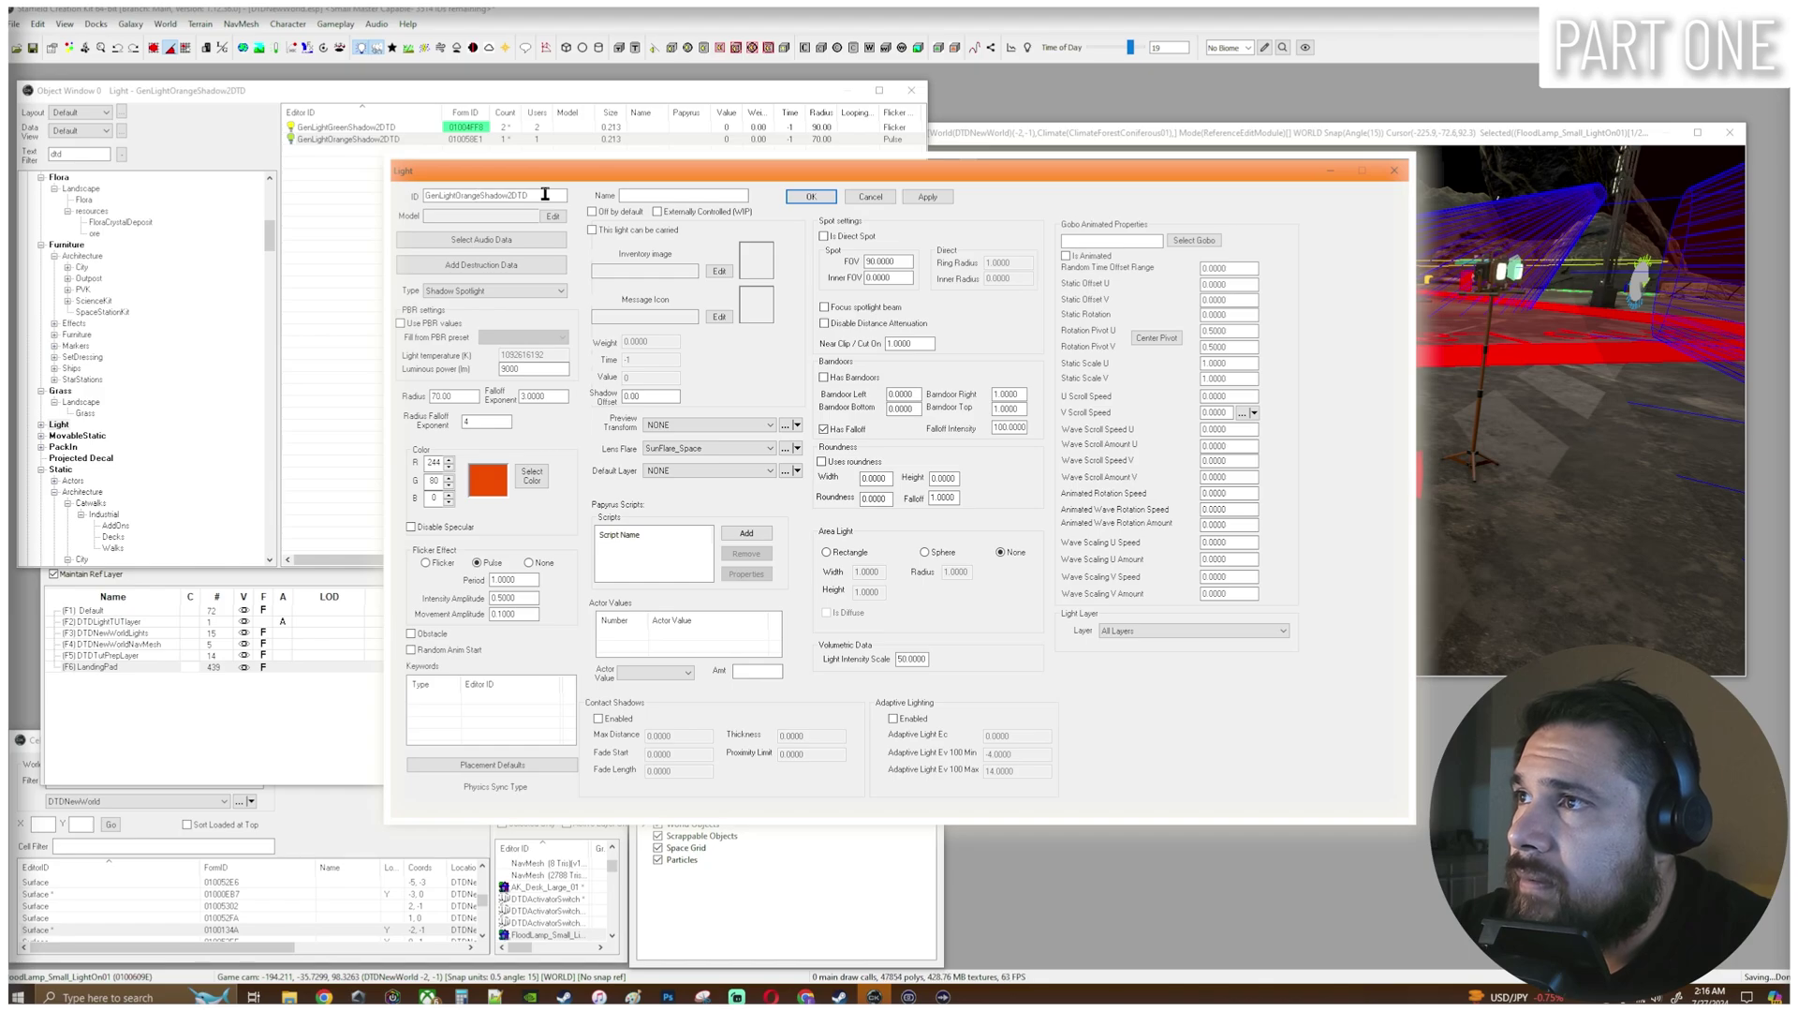
key("BackSpace")
key("BackSpace")
key("BackSpace")
key("BackSpace")
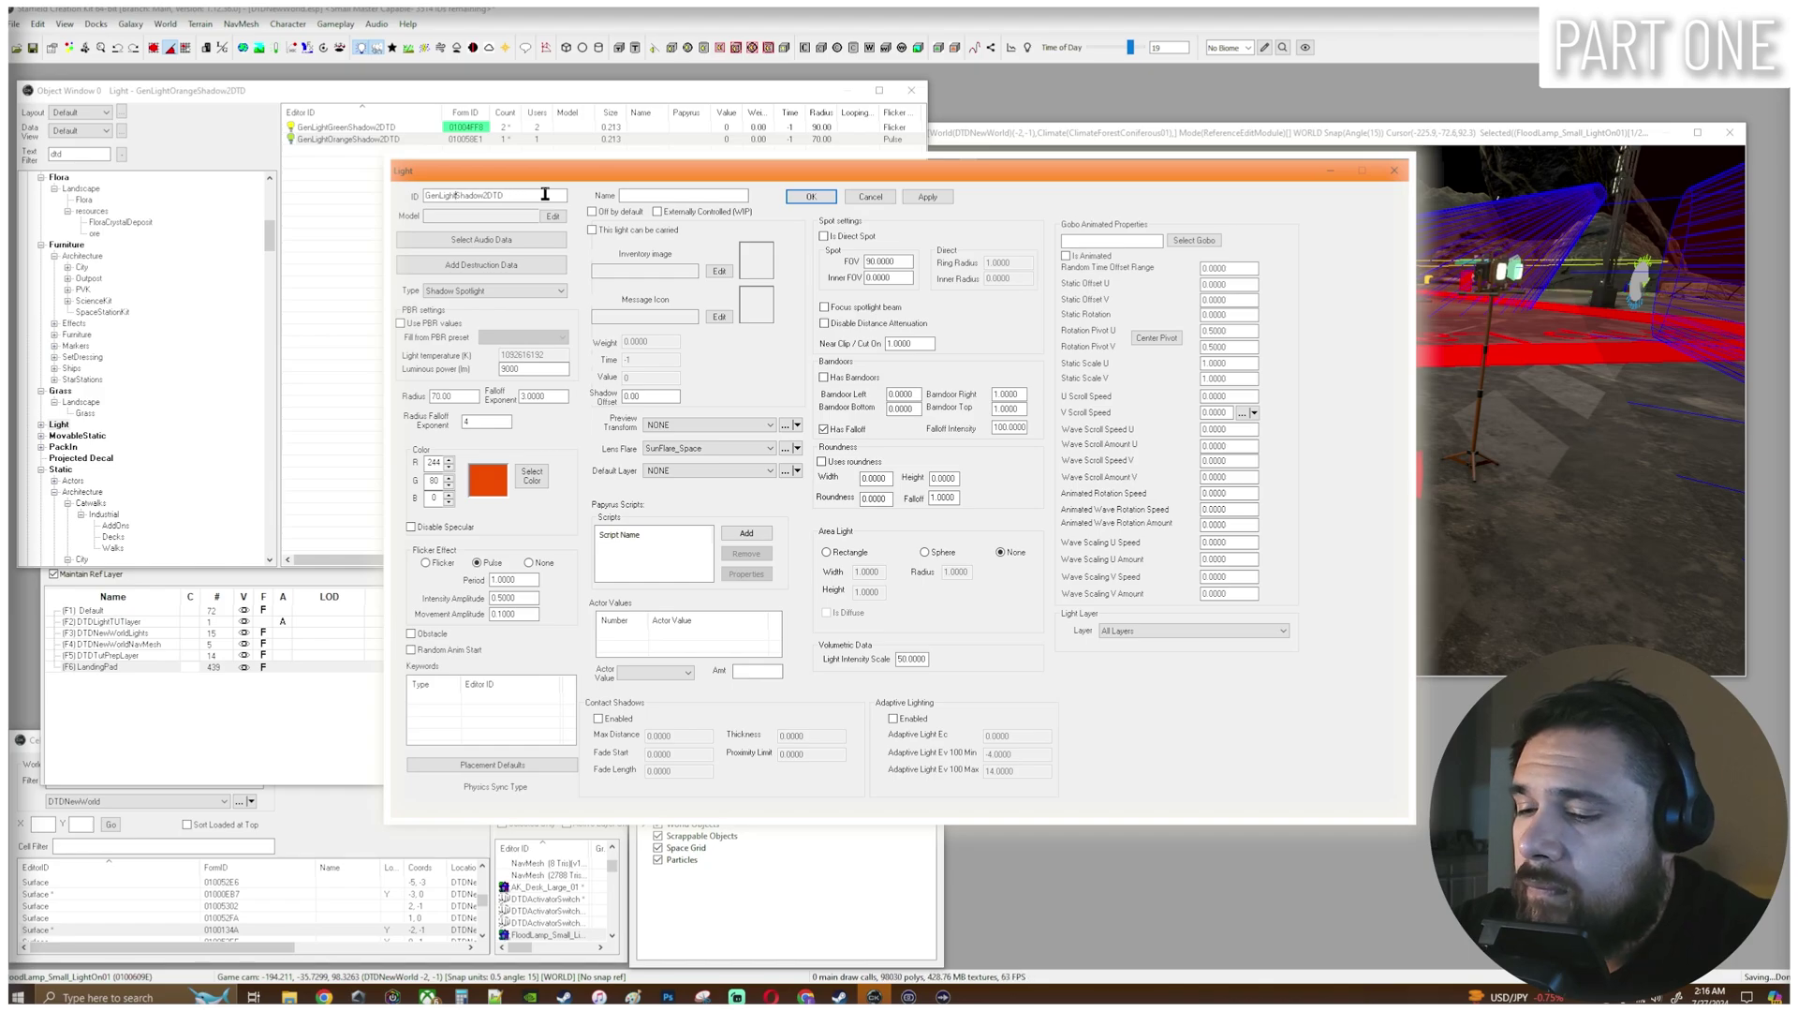
type("Purple")
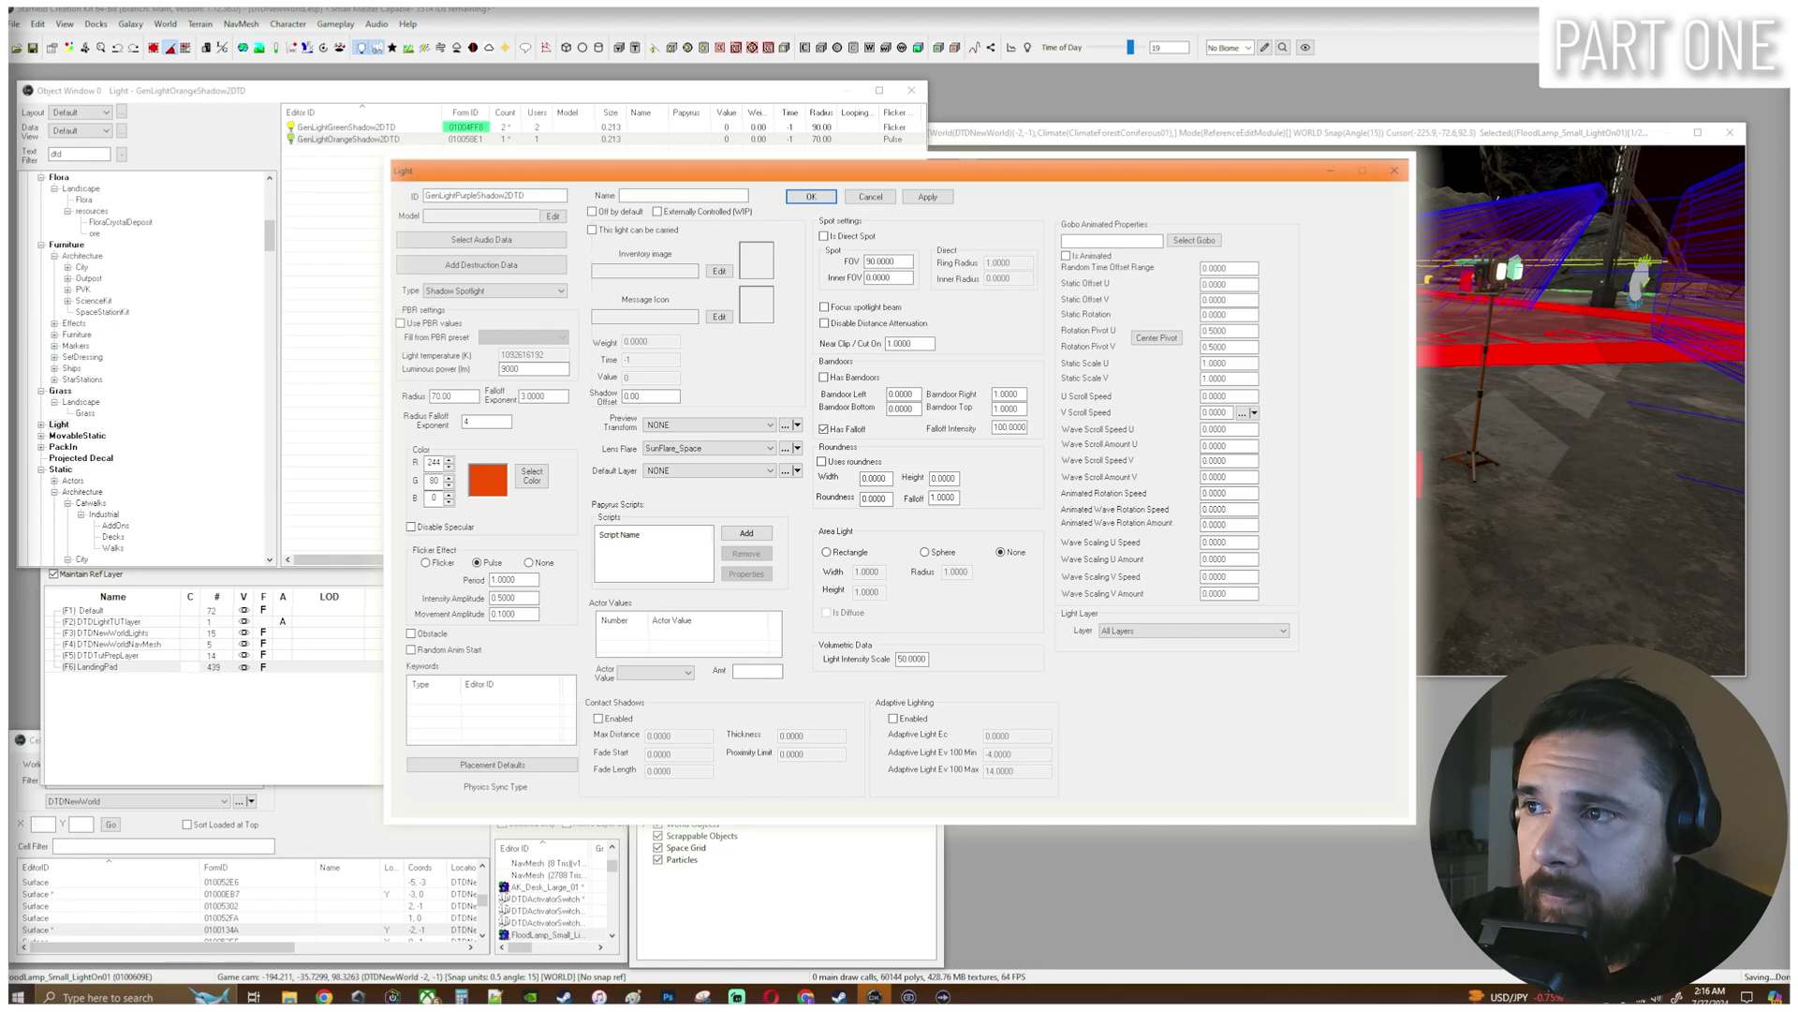
left_click(813, 197)
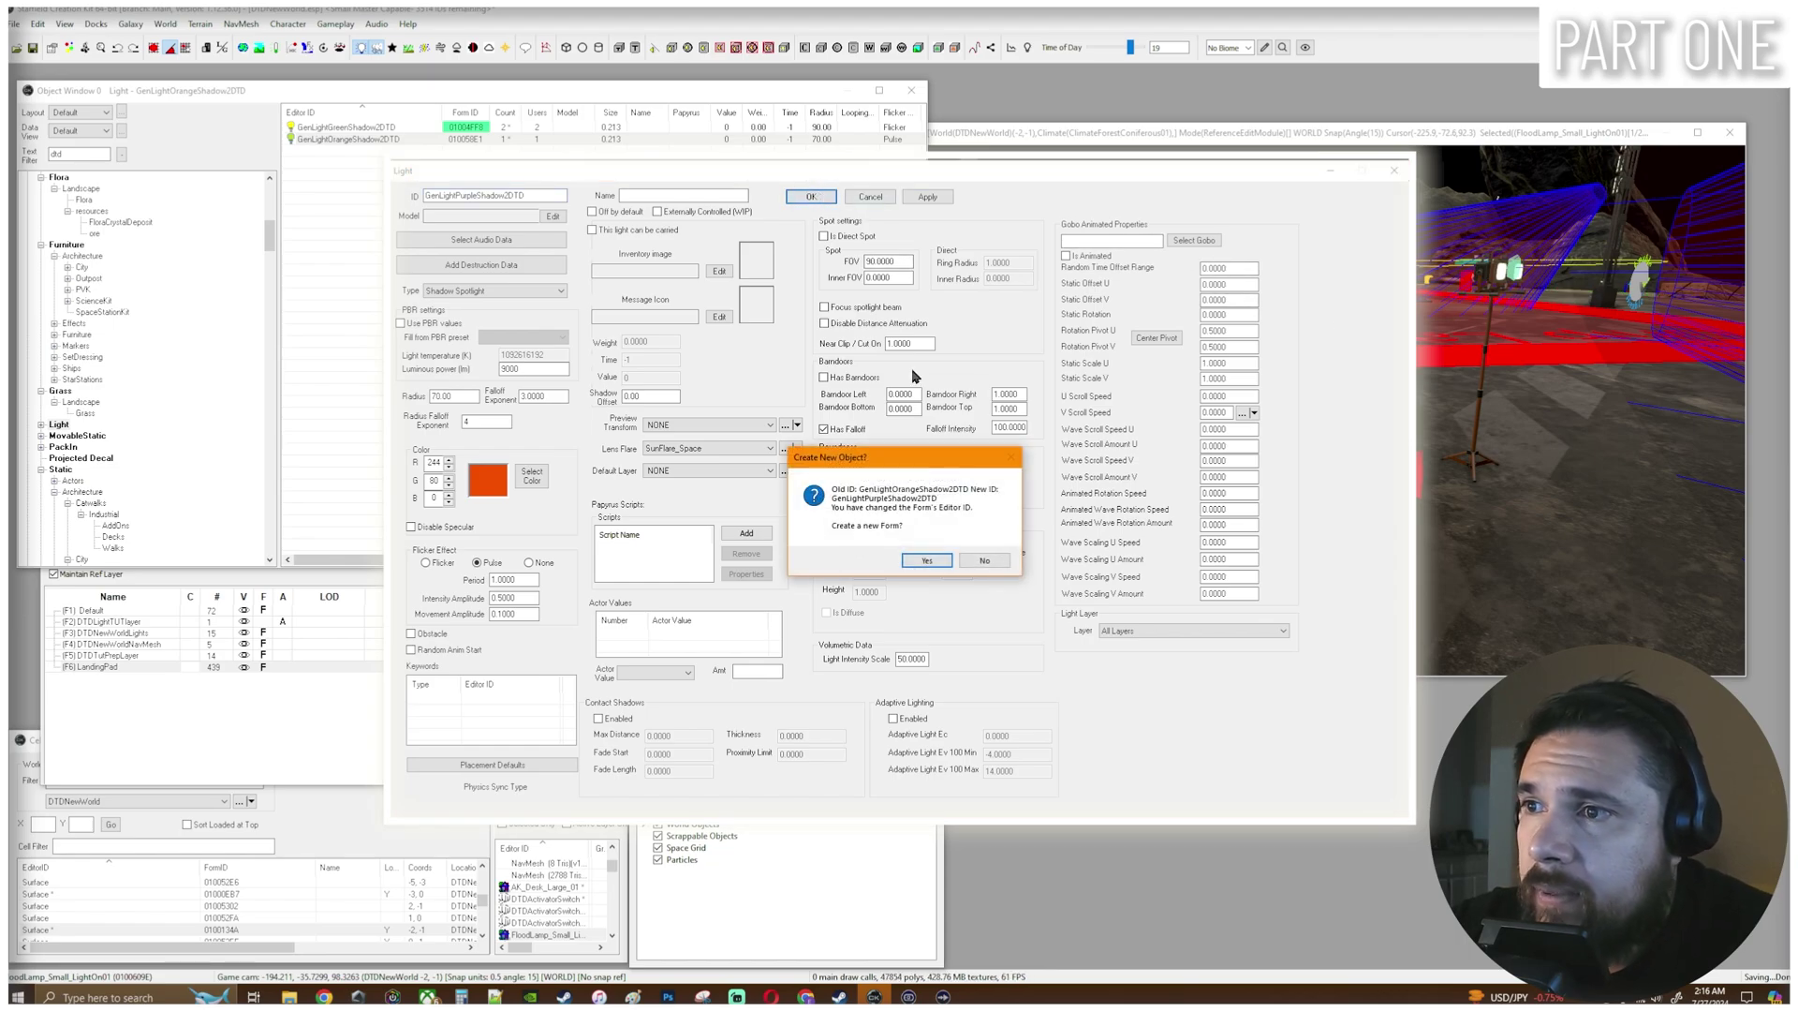
left_click(927, 560)
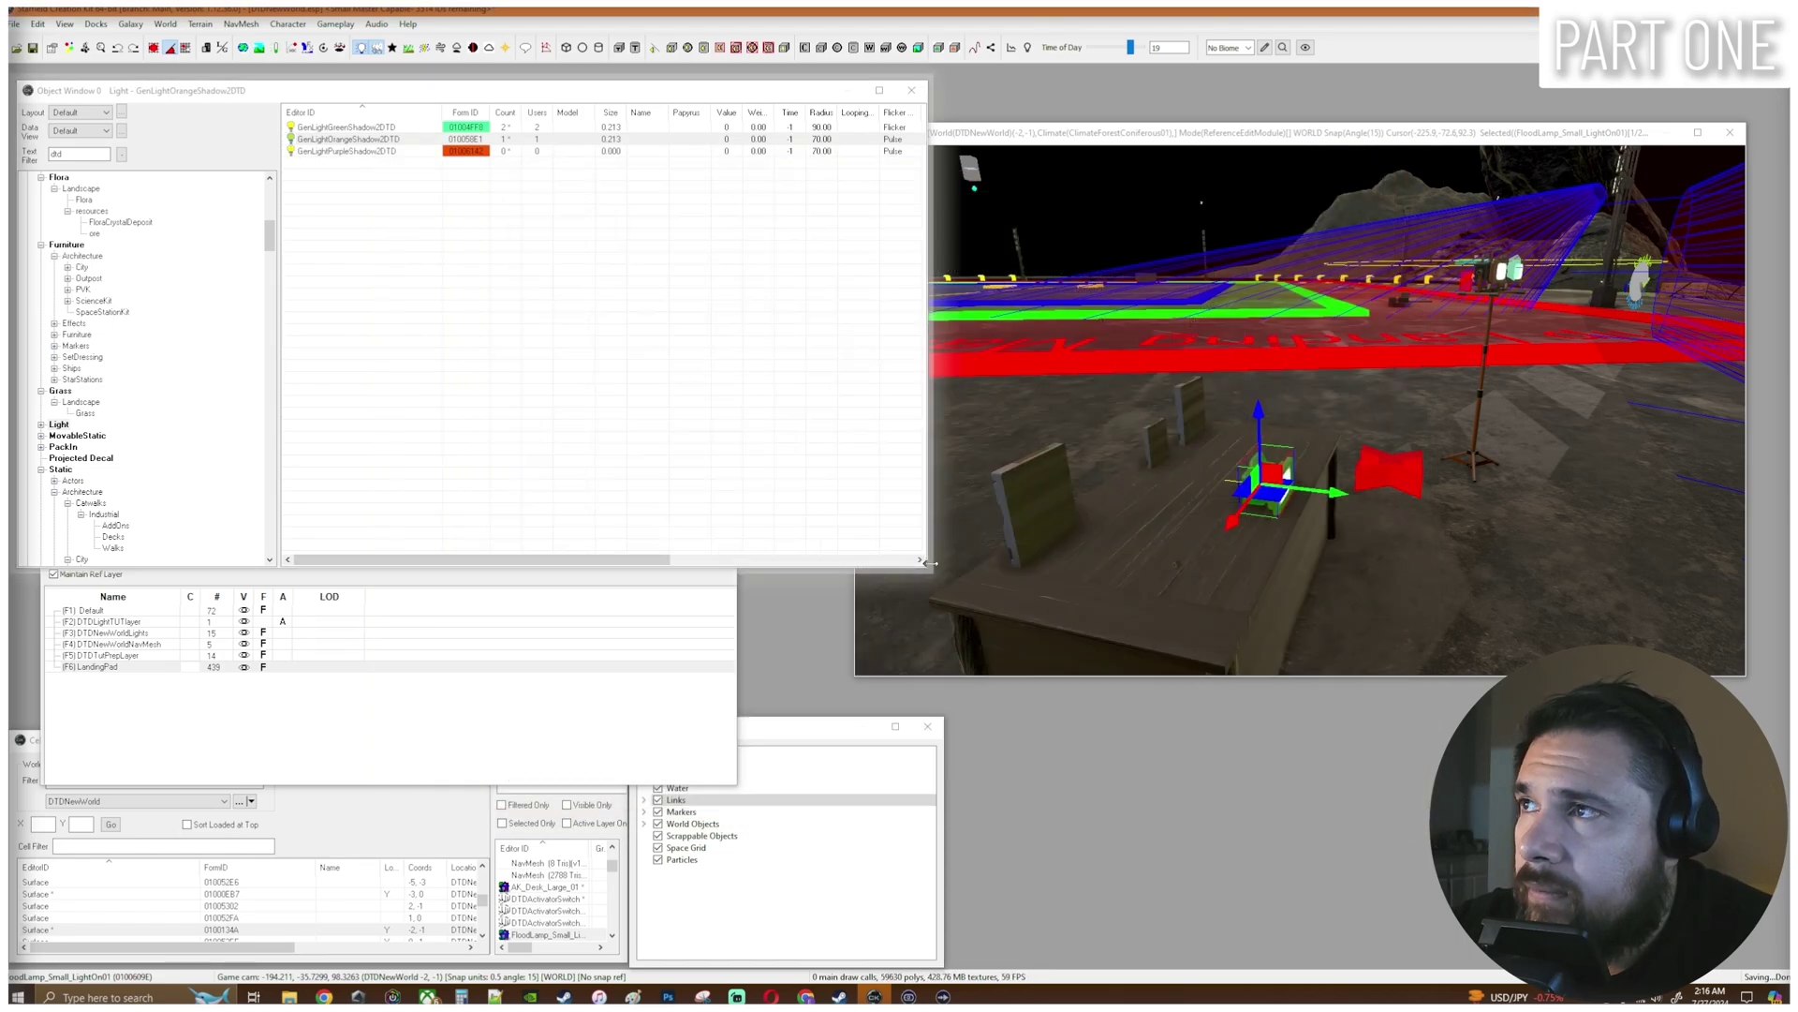
Place a GenLightPurpleShadow2DTD light in the scene at the small flood lamp on the desk.
left_click(371, 146)
left_click(375, 152)
left_click_drag(392, 157, 1280, 513)
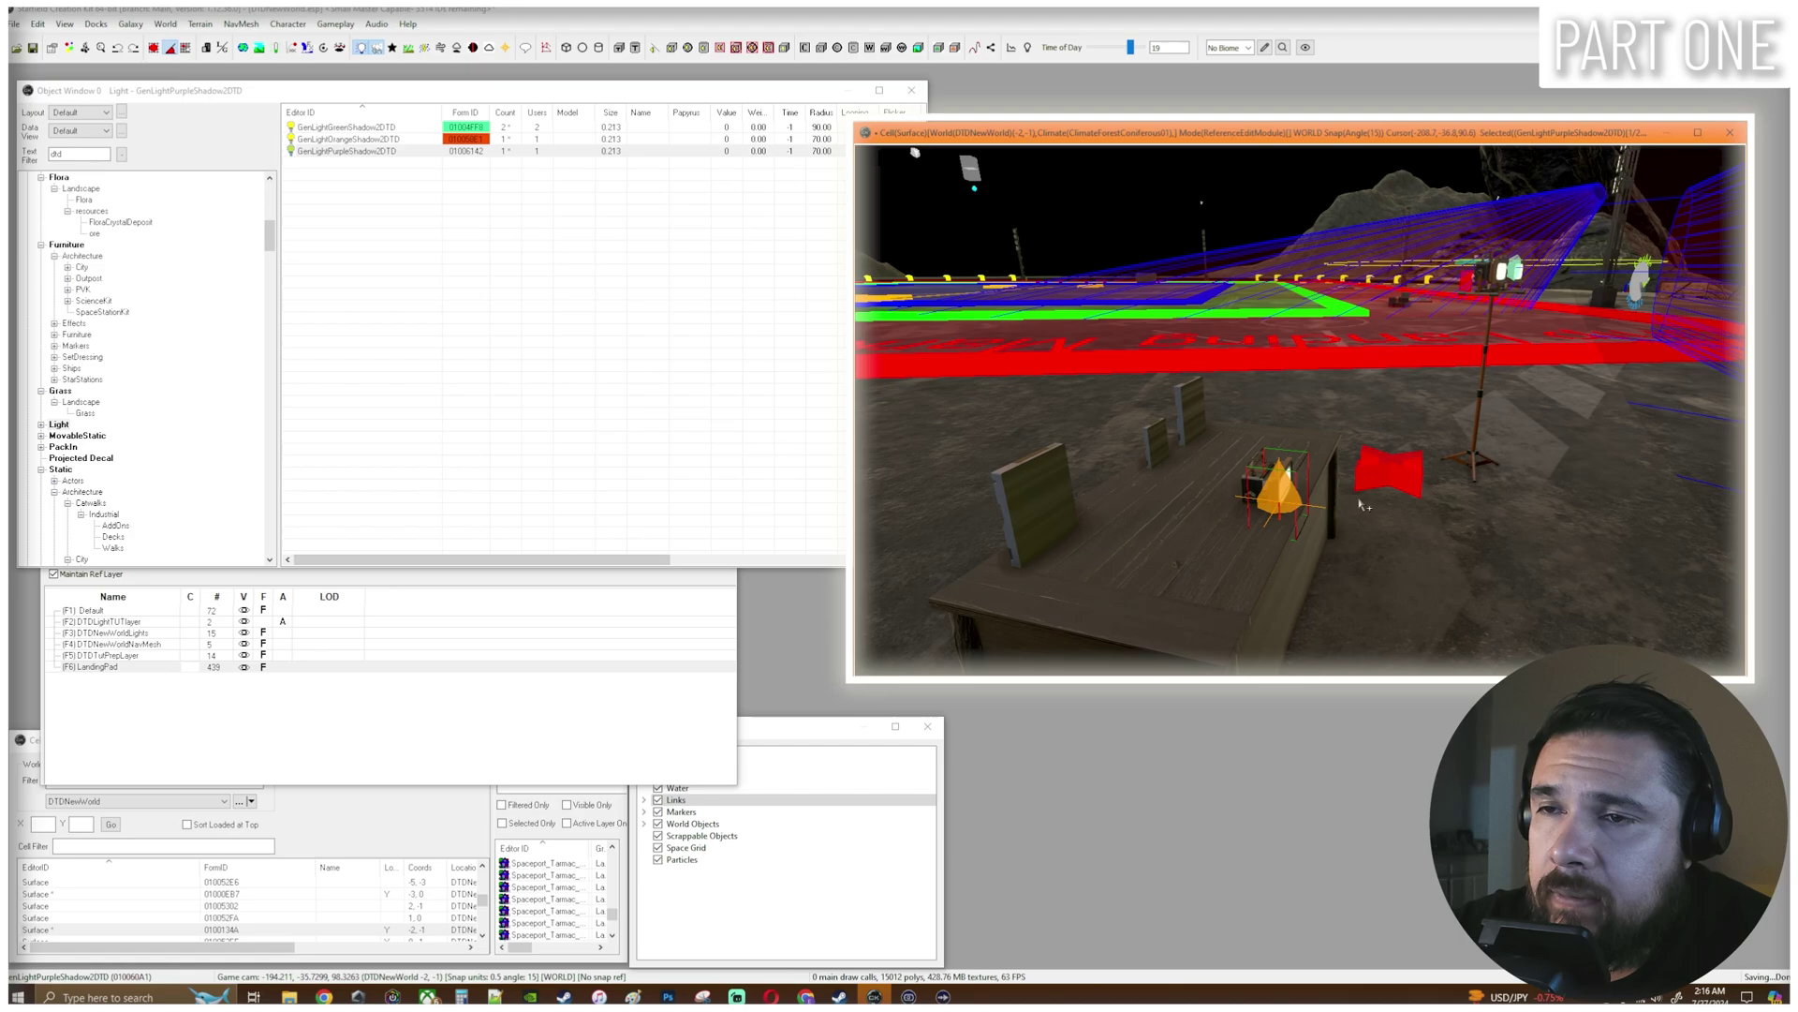
middle_click_drag(1371, 527, 1361, 519, "shift")
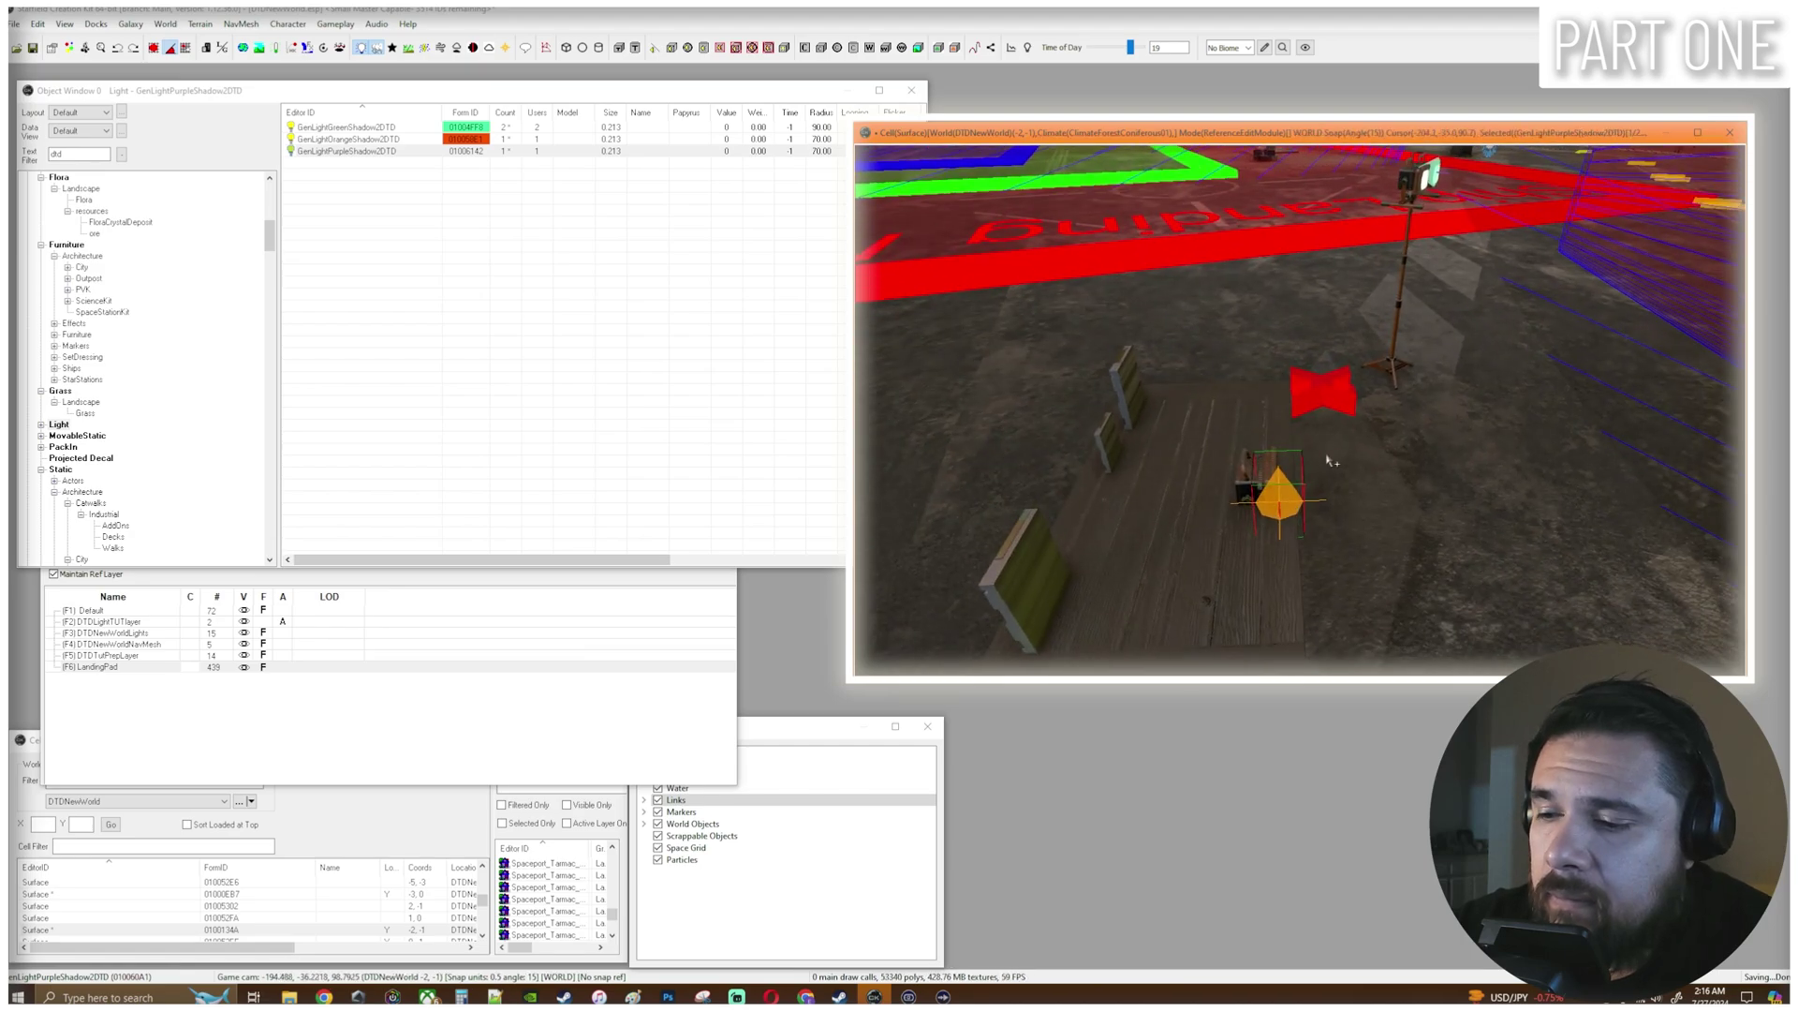
Rotate the placed light so its cone points at the statue, and move it into the front of the flood lamp.
key("w")
middle_click_drag(1382, 467, 1352, 458, "shift")
left_click_drag(1346, 449, 965, 506)
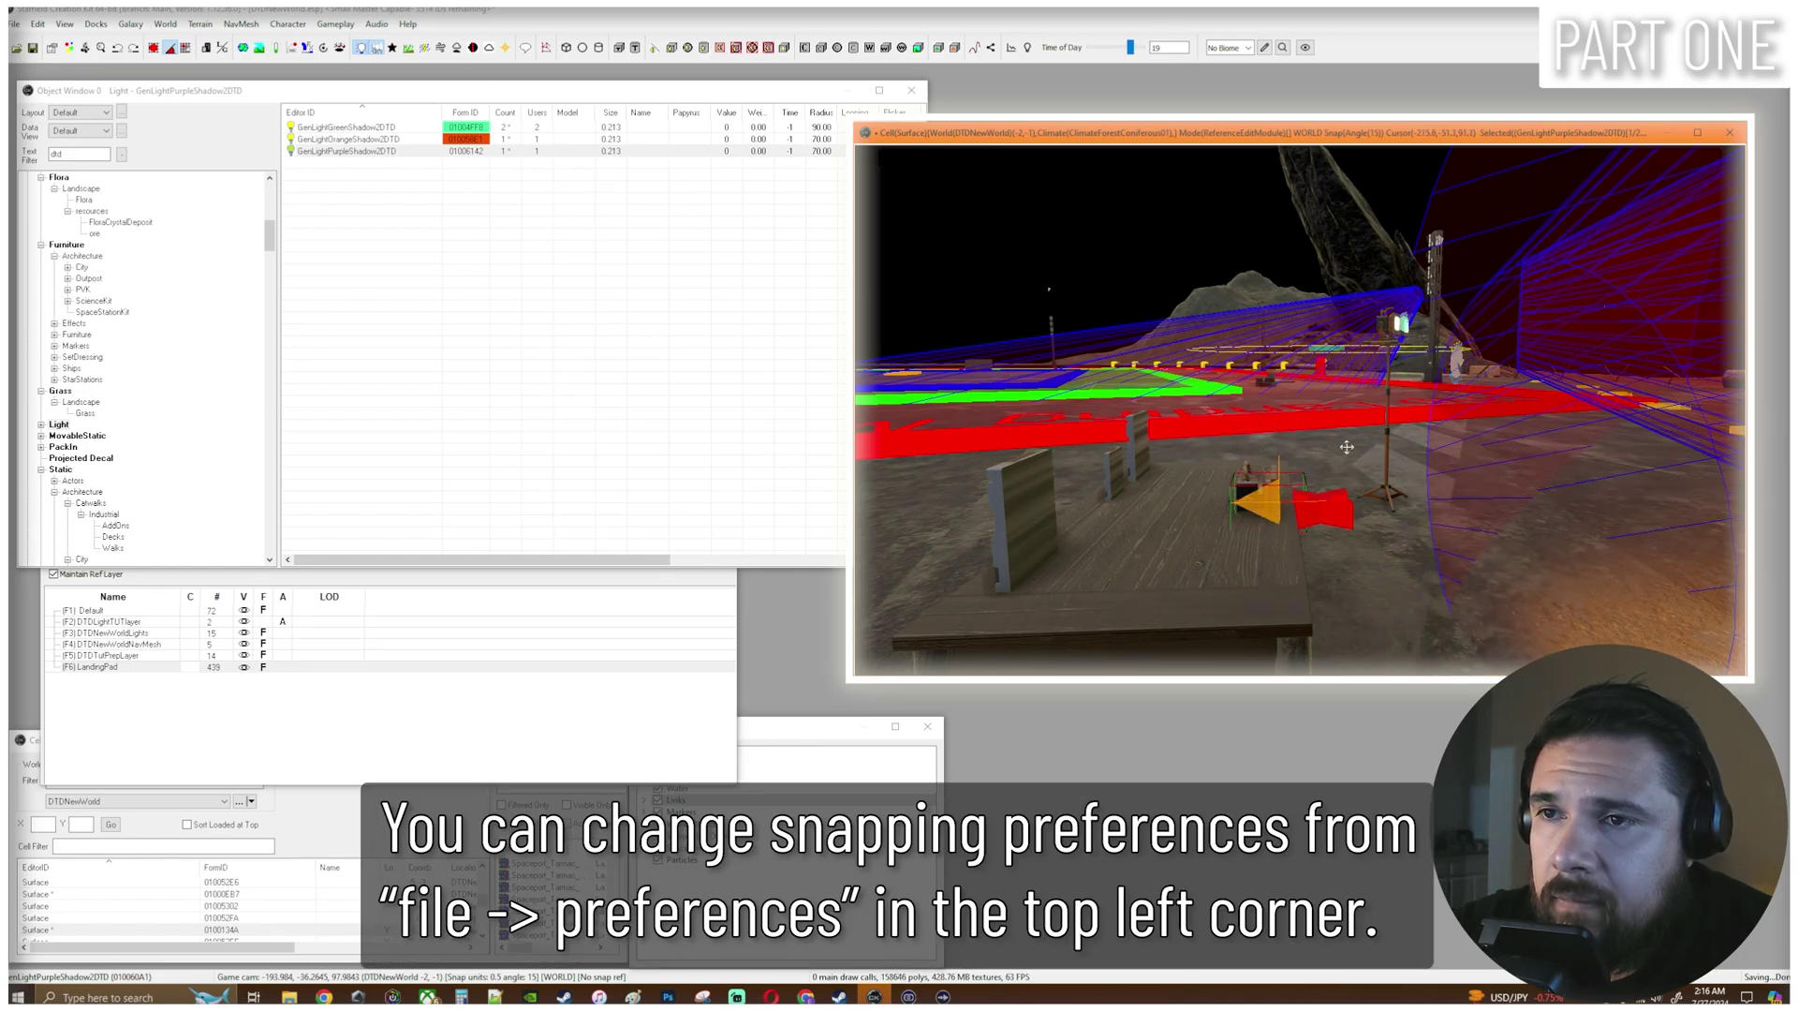
key("w")
mouse_move(1346, 447)
middle_mouse_down("shift")
mouse_move(1400, 518)
mouse_move(1312, 444)
middle_mouse_up("shift")
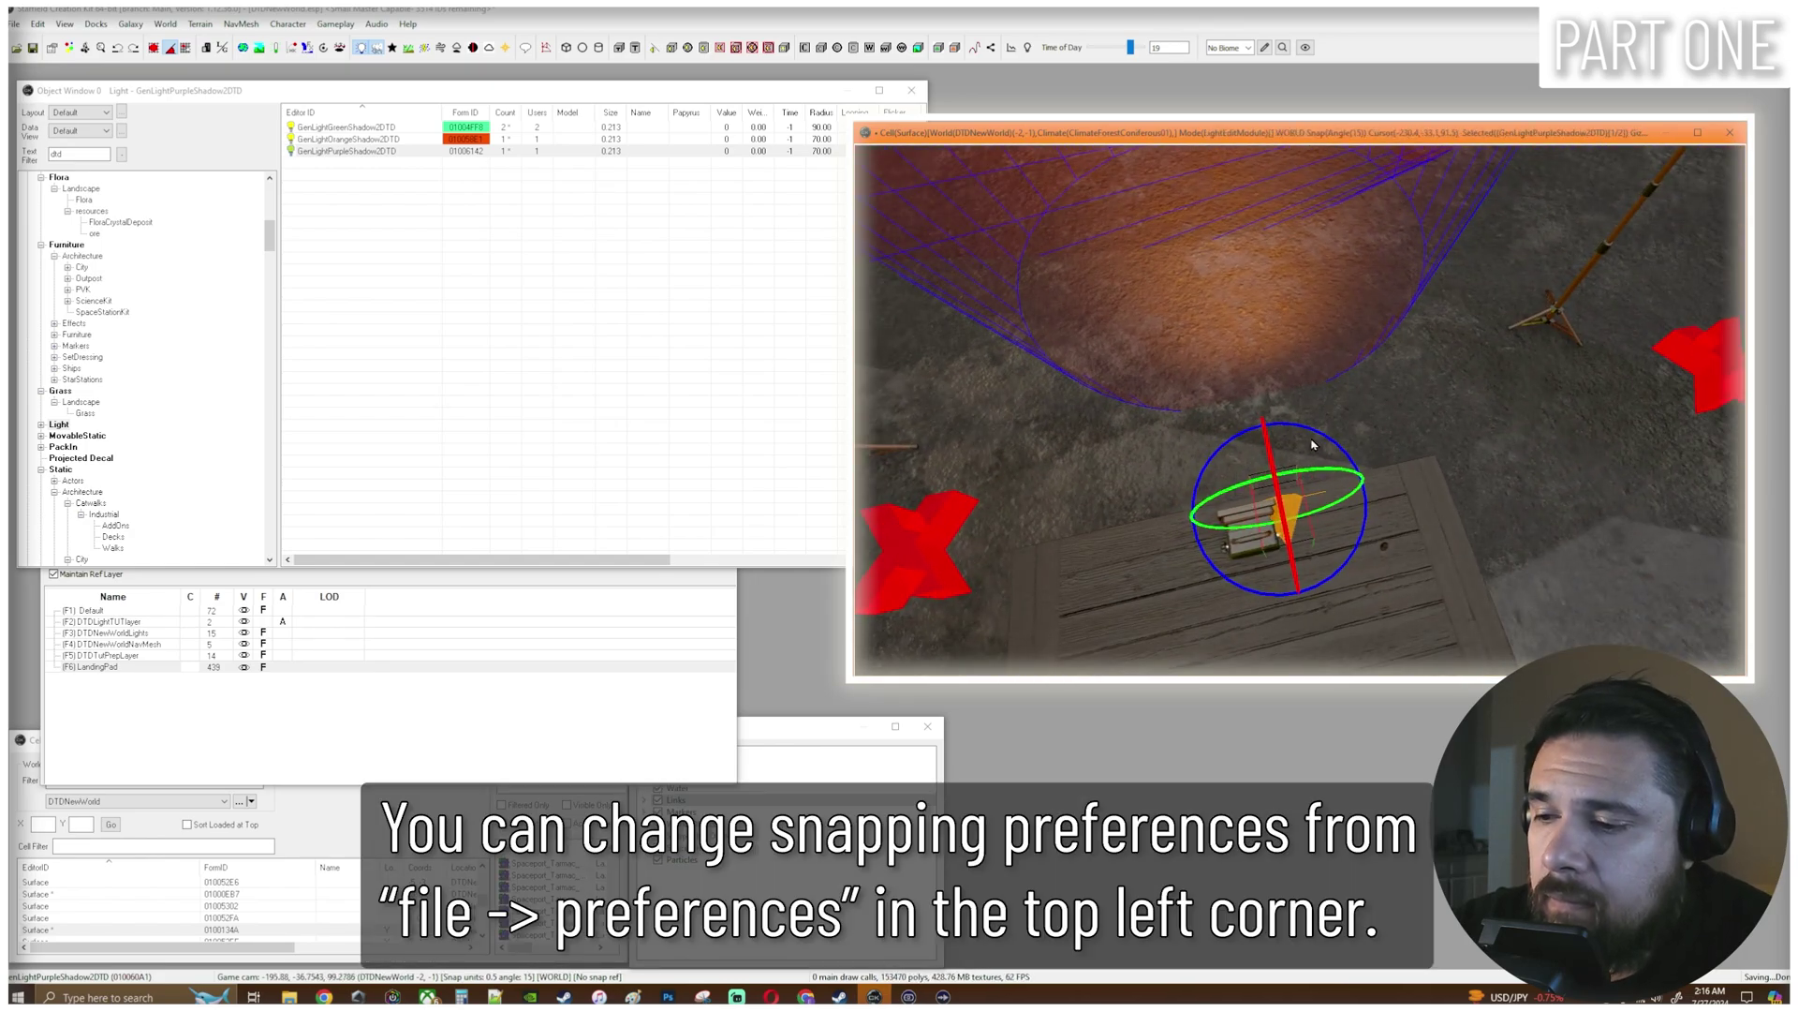
key("w")
left_click_drag(1349, 487, 1313, 496)
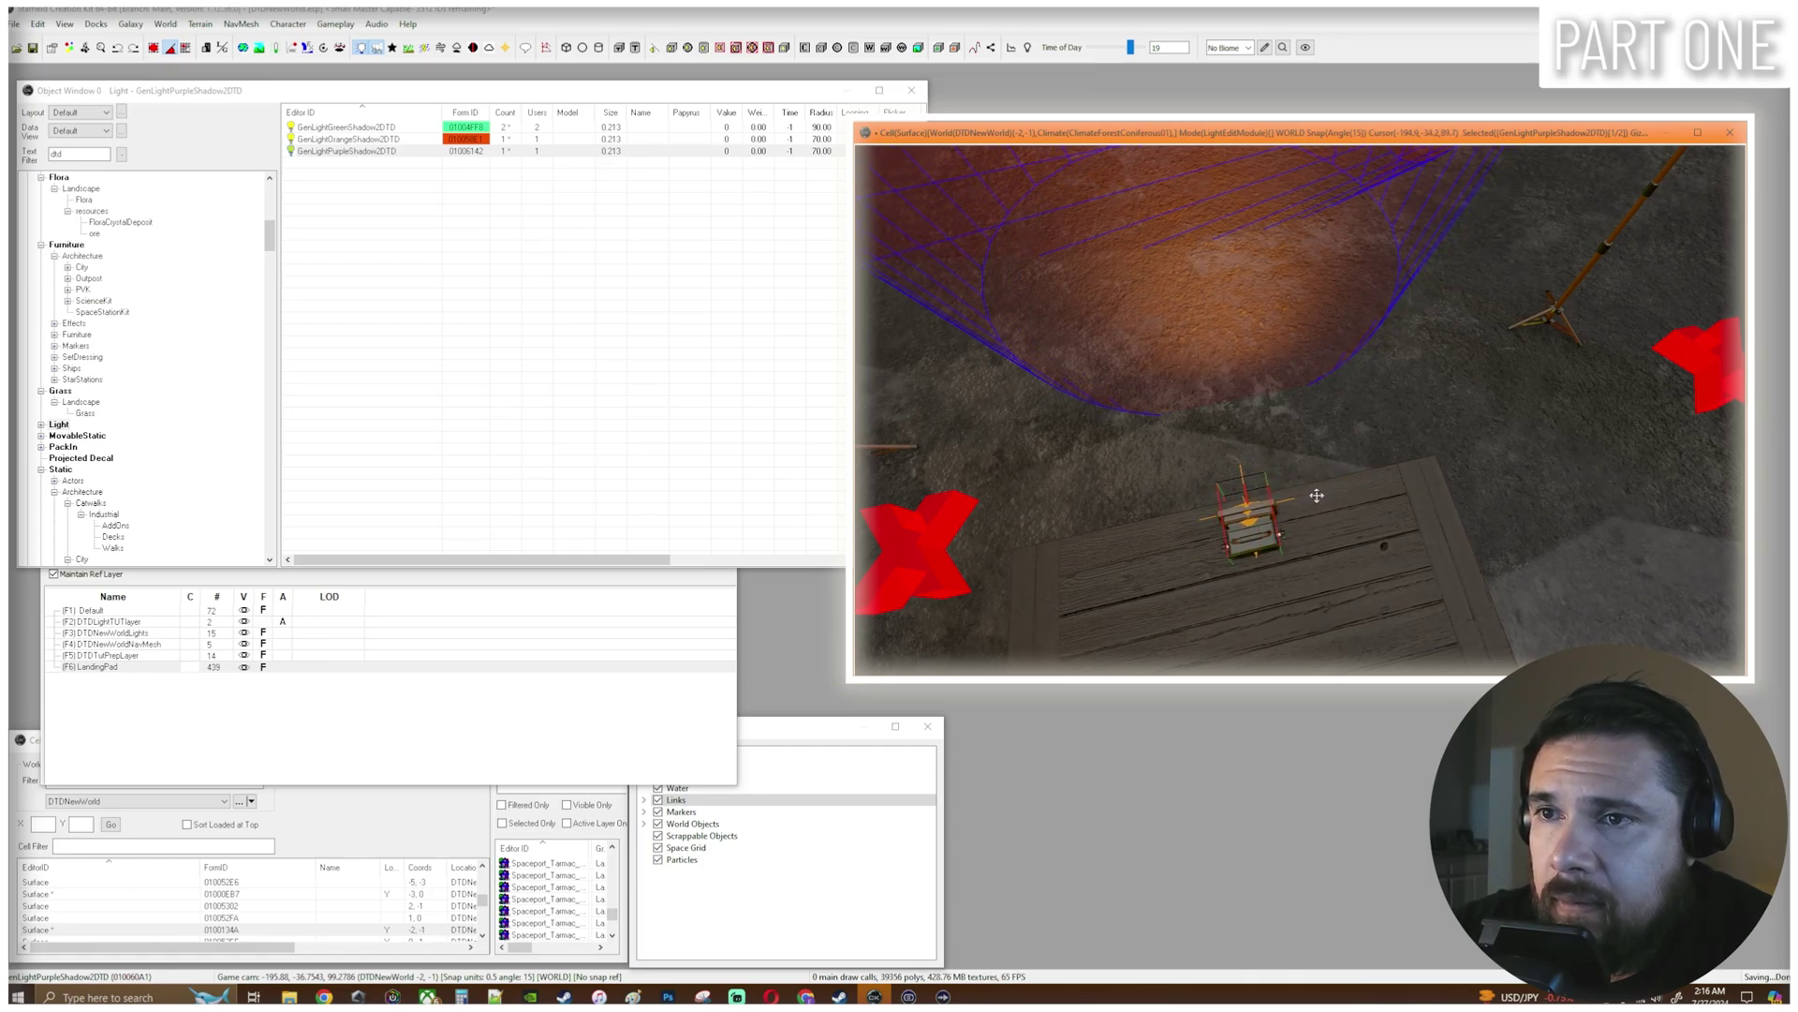
middle_click_drag(1316, 495, 1414, 412, "shift")
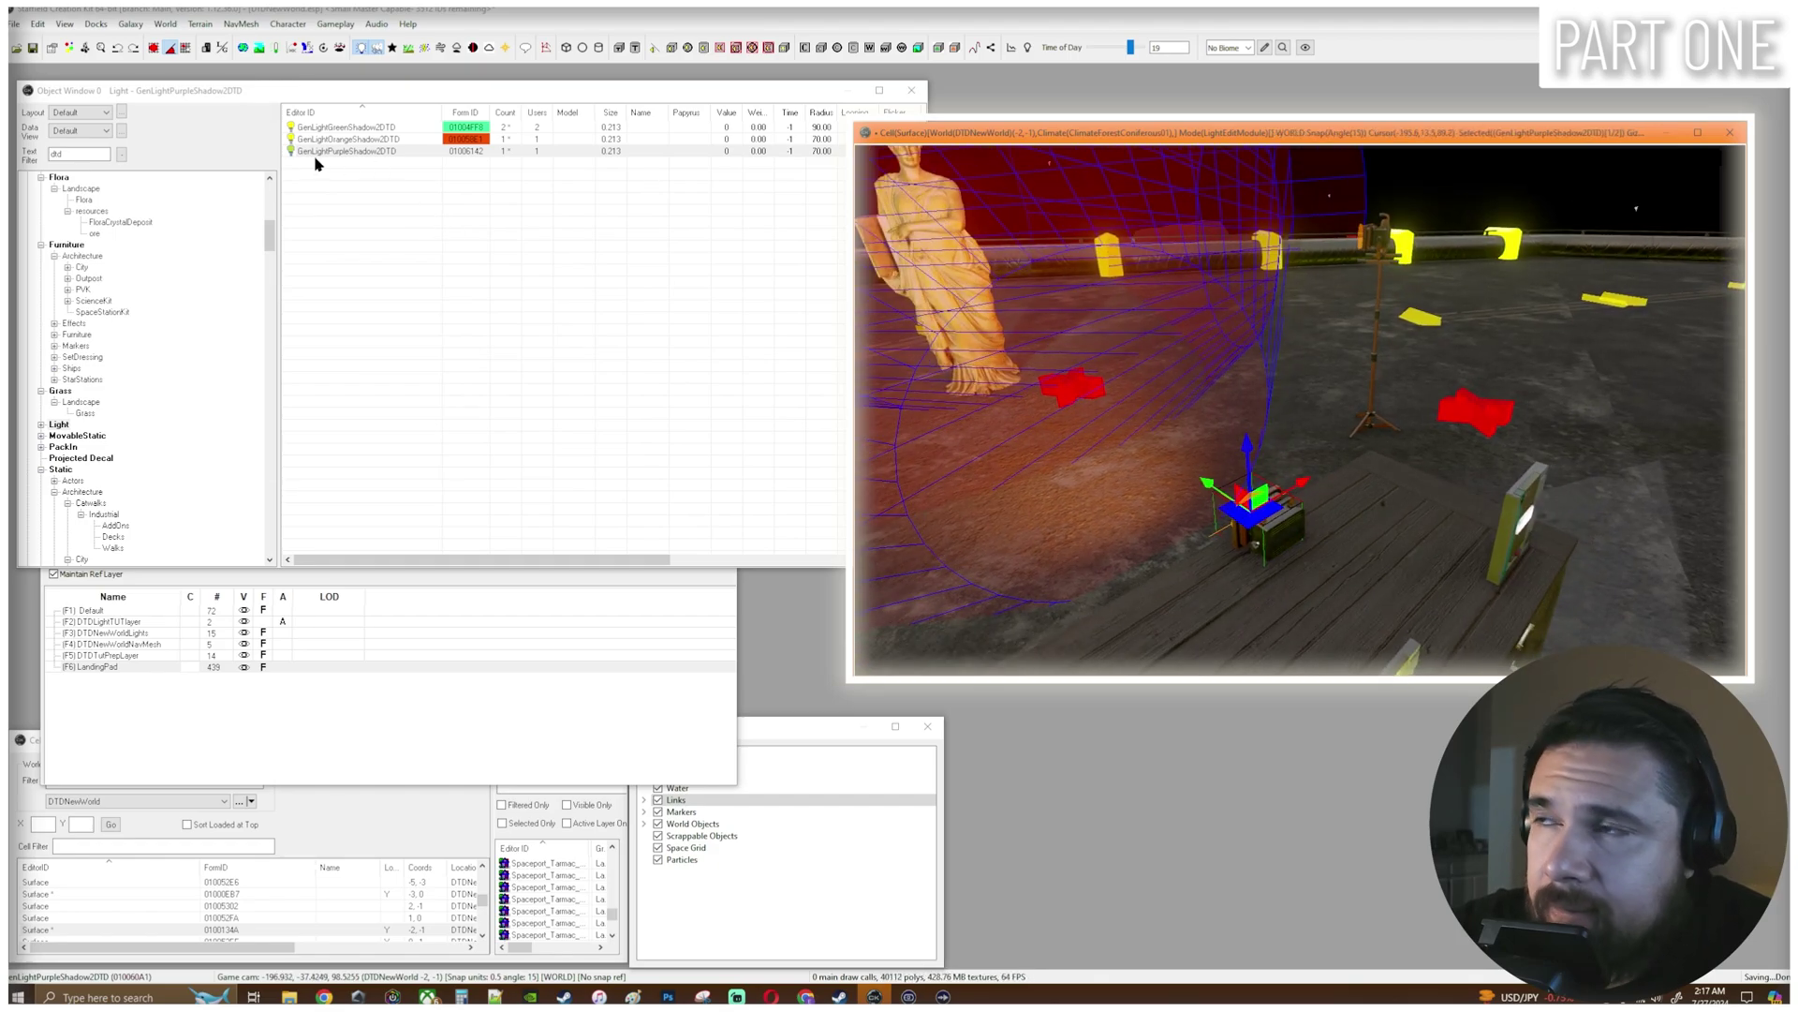
Set GenLightPurpleShadow2DTD's color to purple (171, 0, 244), apply it, and check the light in the scene.
left_click(352, 152)
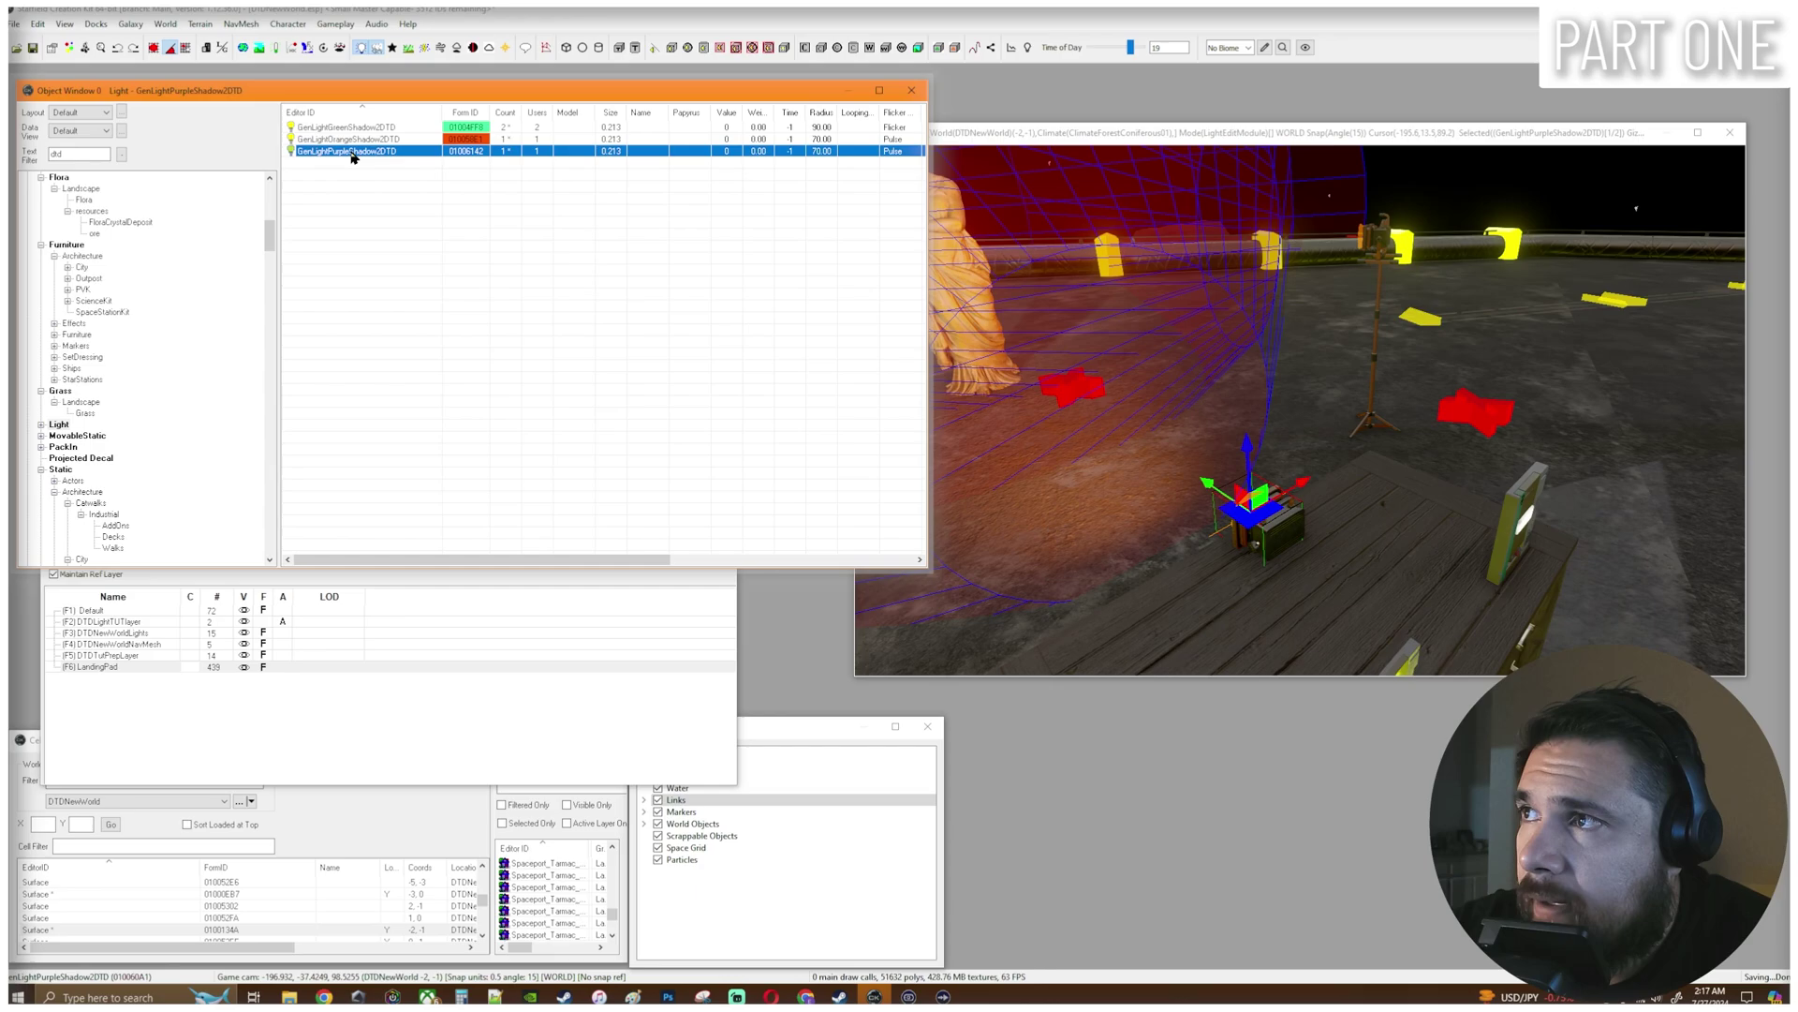
double_click(353, 153)
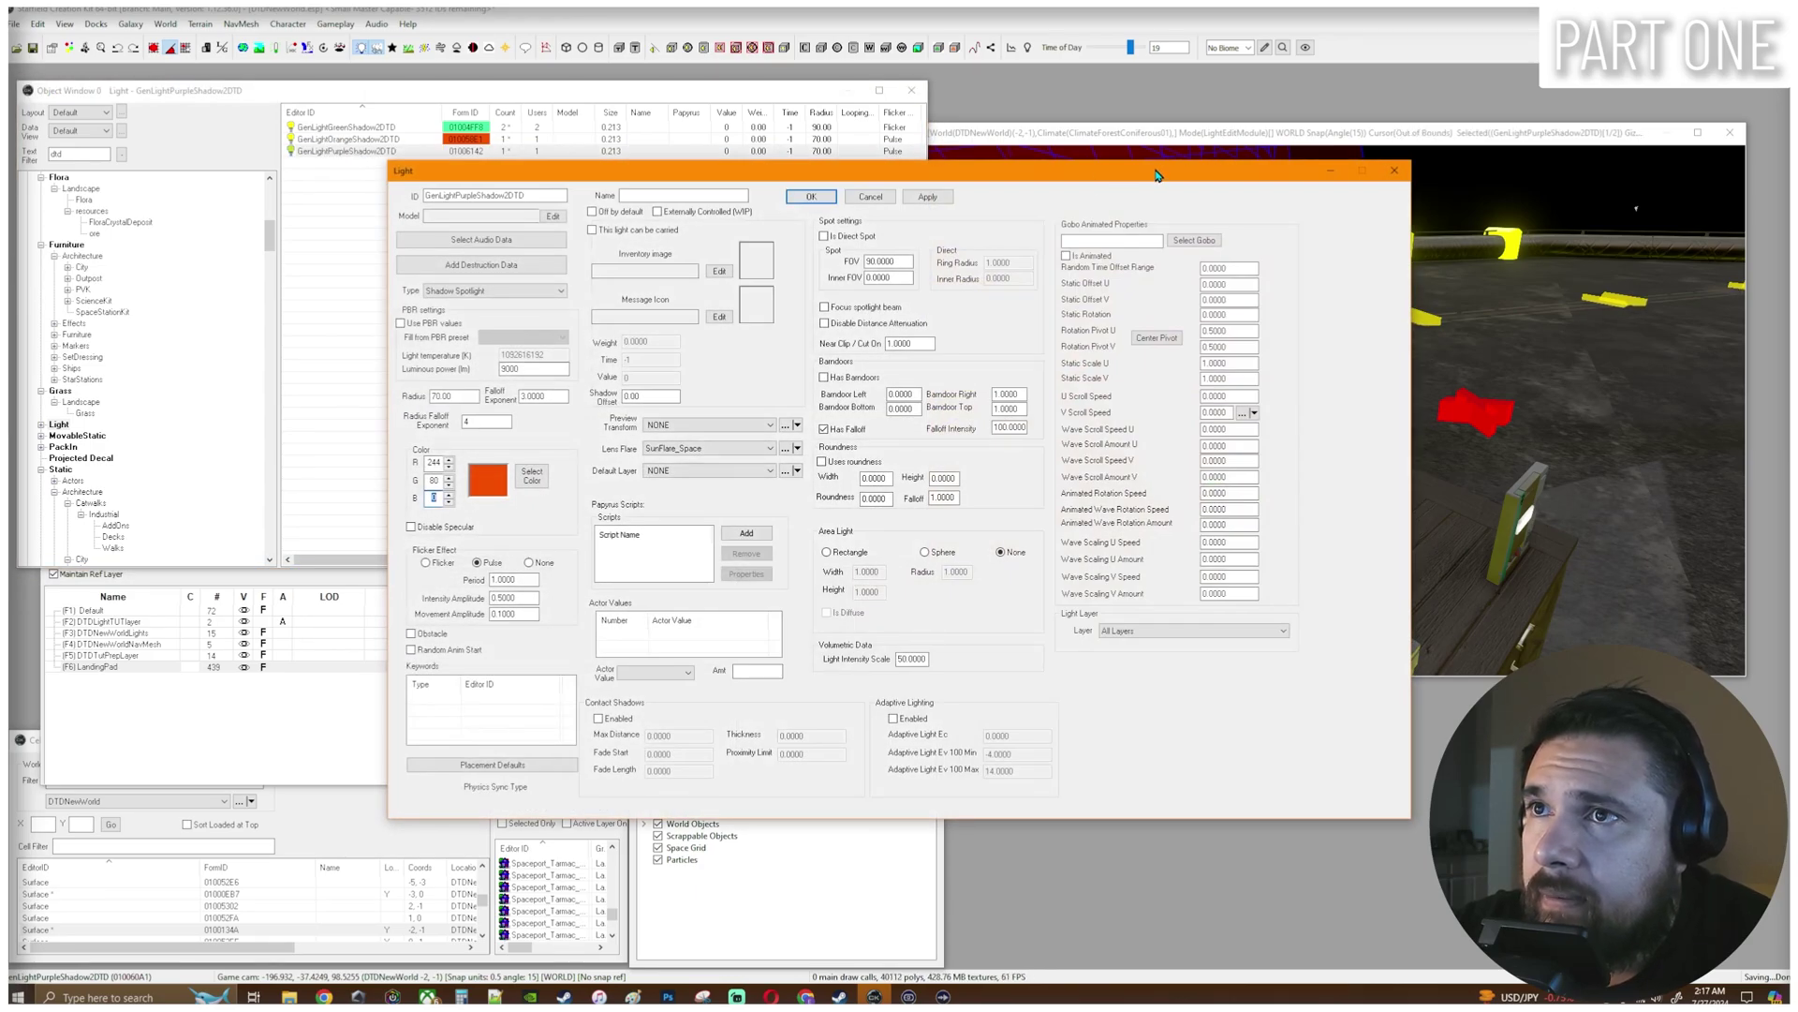
left_click_drag(1156, 175, 867, 101)
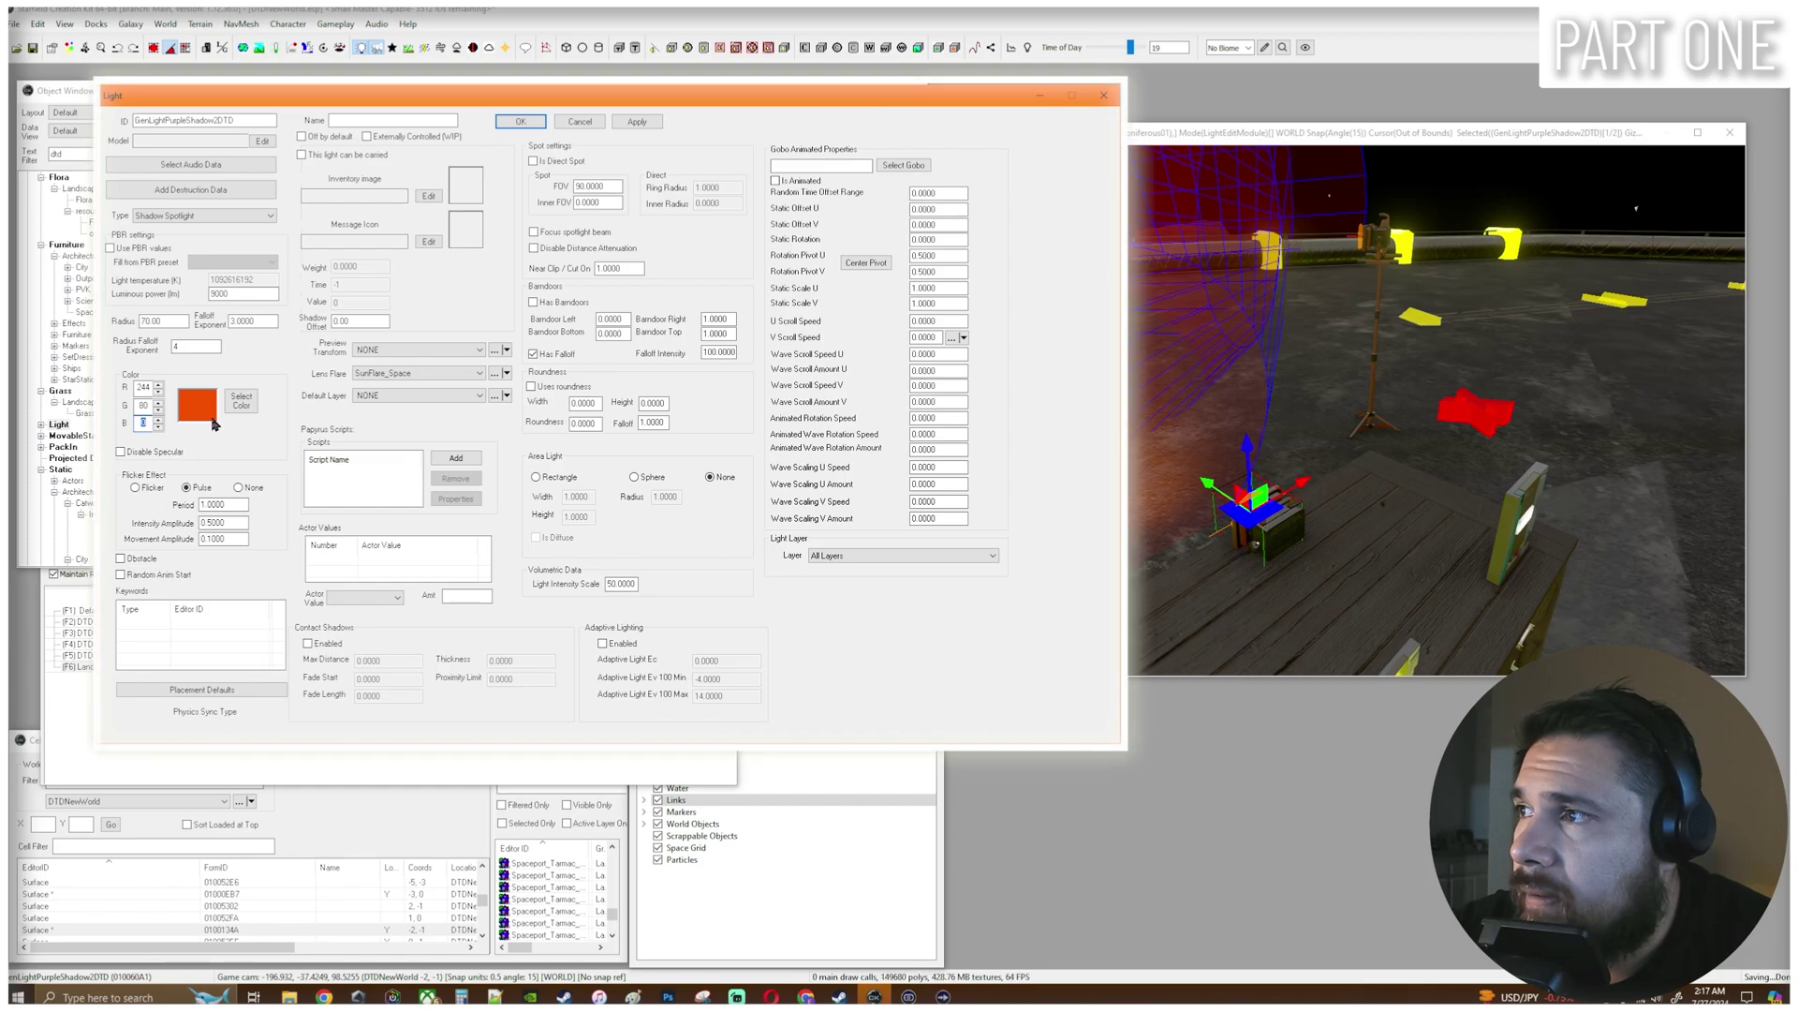
left_click(241, 401)
left_click_drag(335, 126, 747, 310)
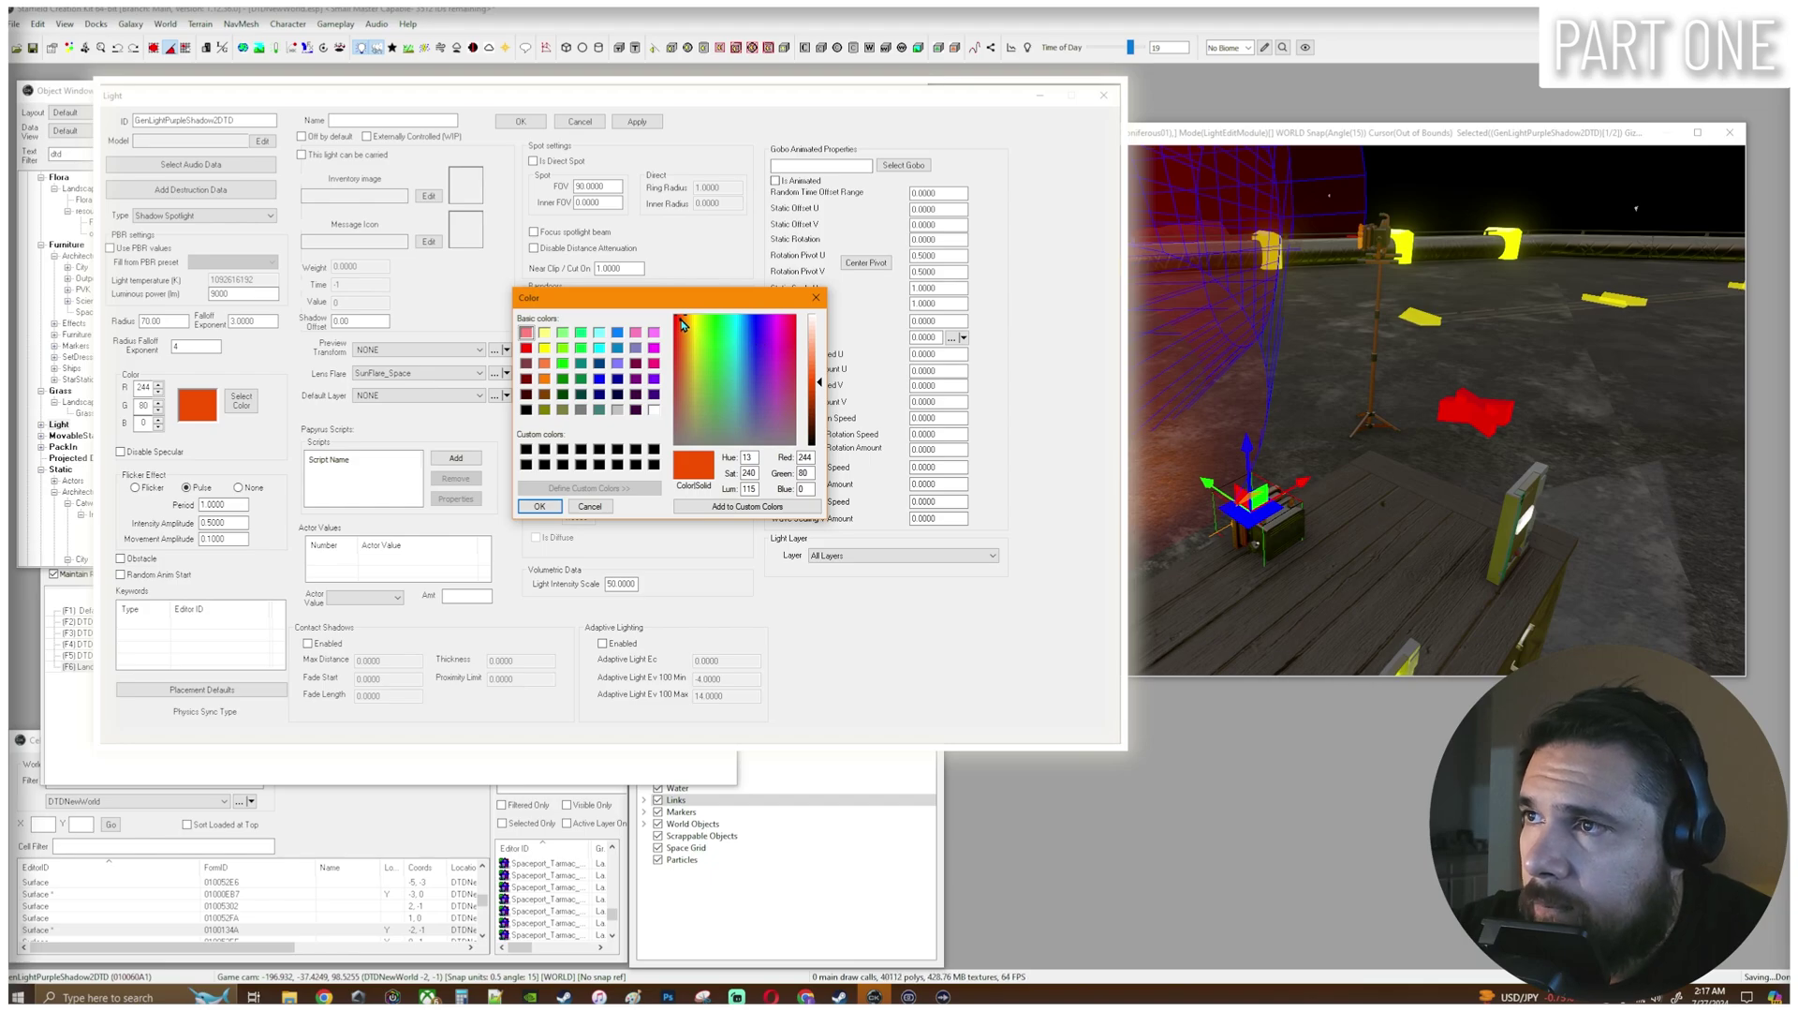
left_click_drag(682, 324, 770, 320)
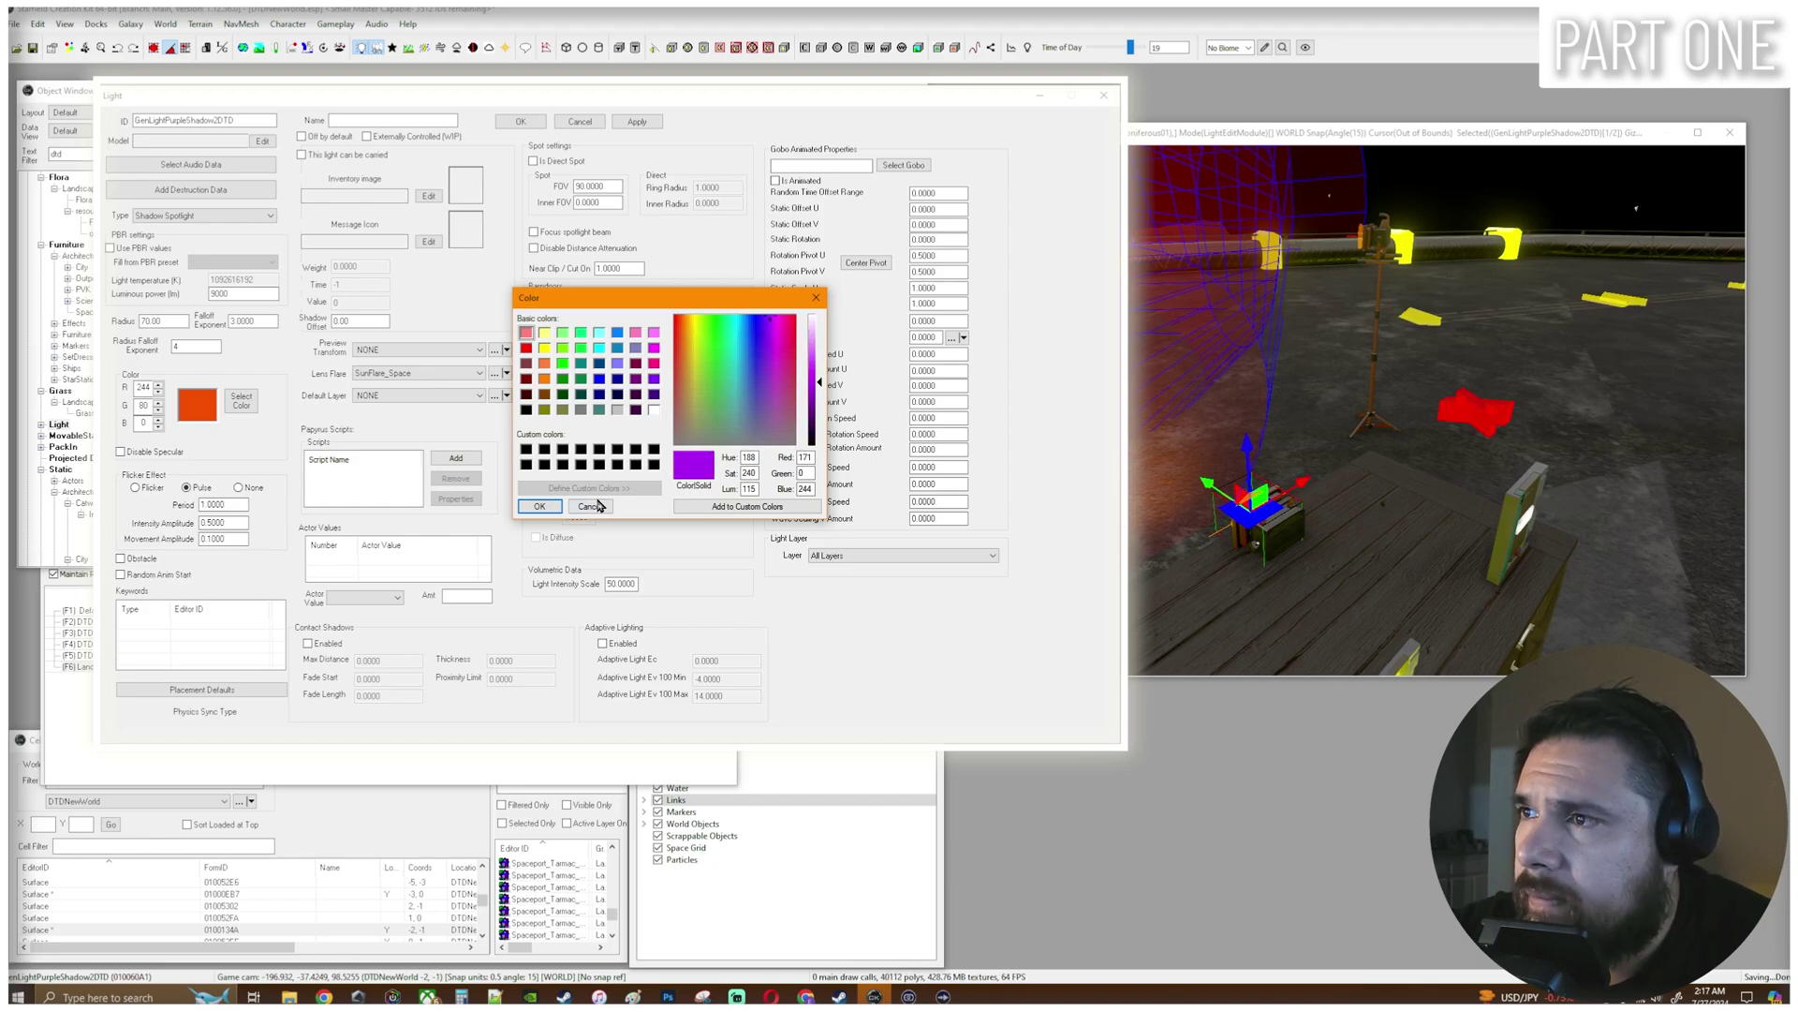
left_click(539, 505)
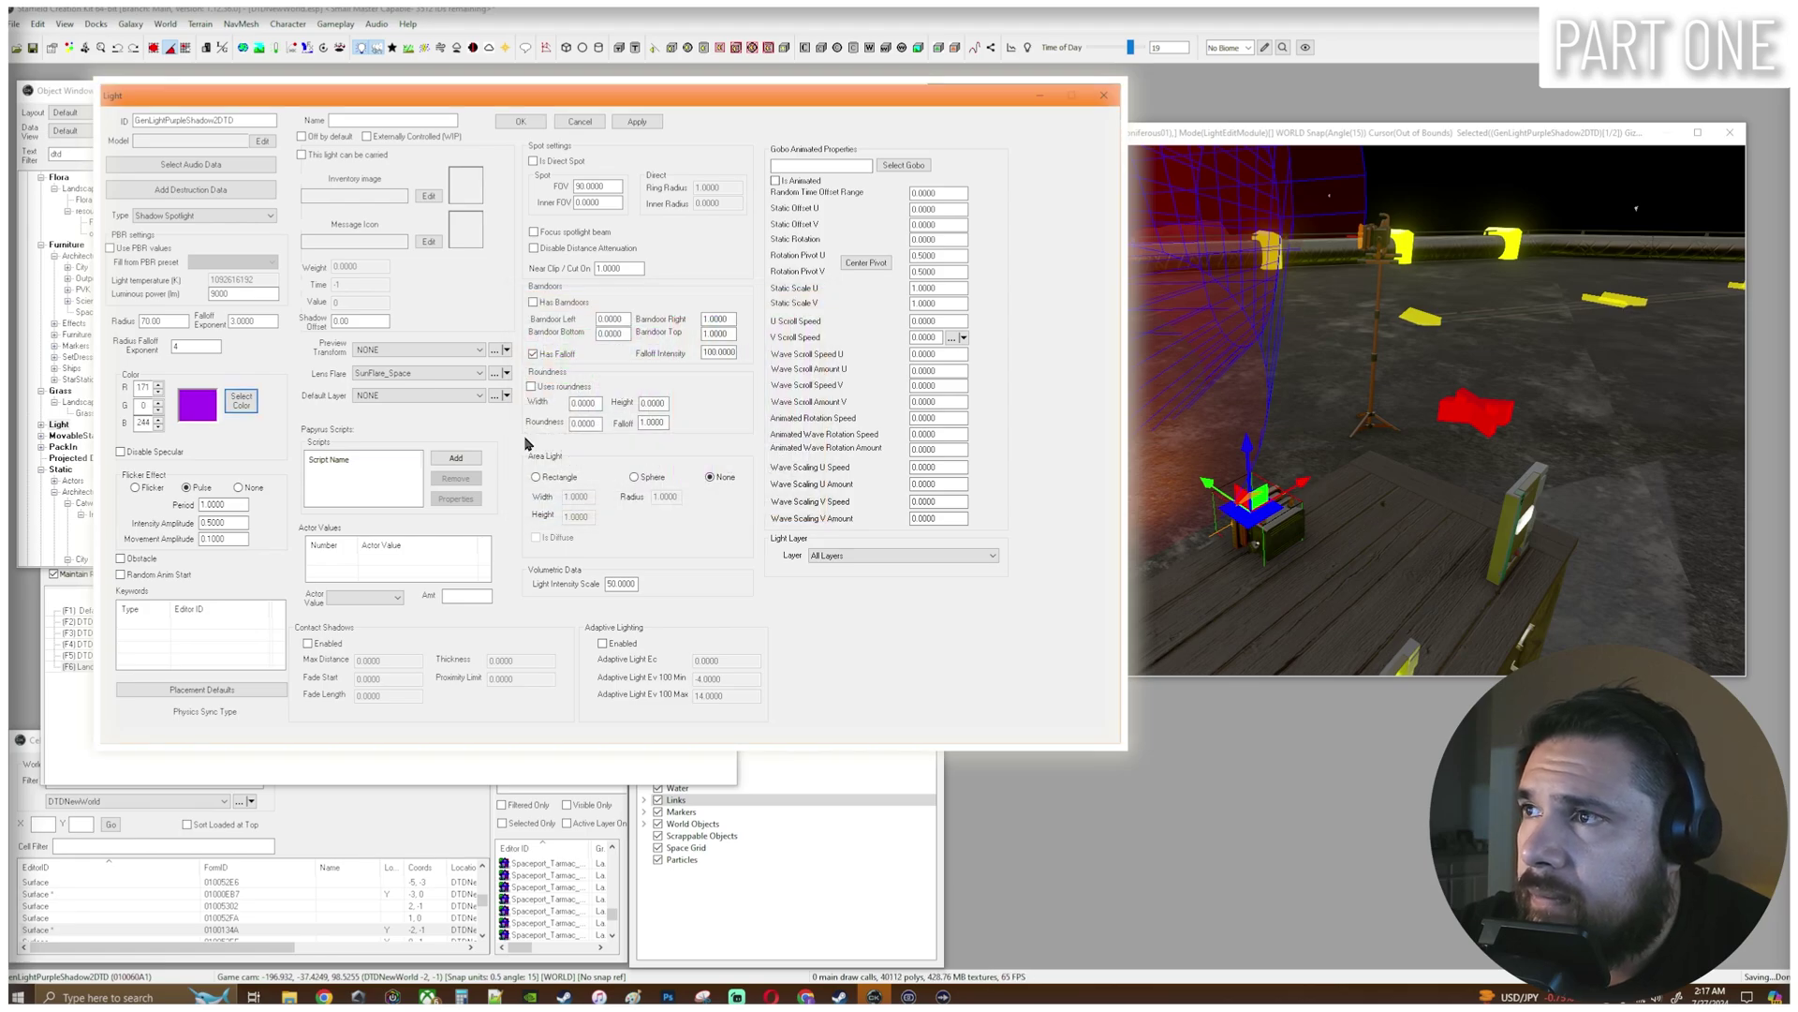
left_click(636, 122)
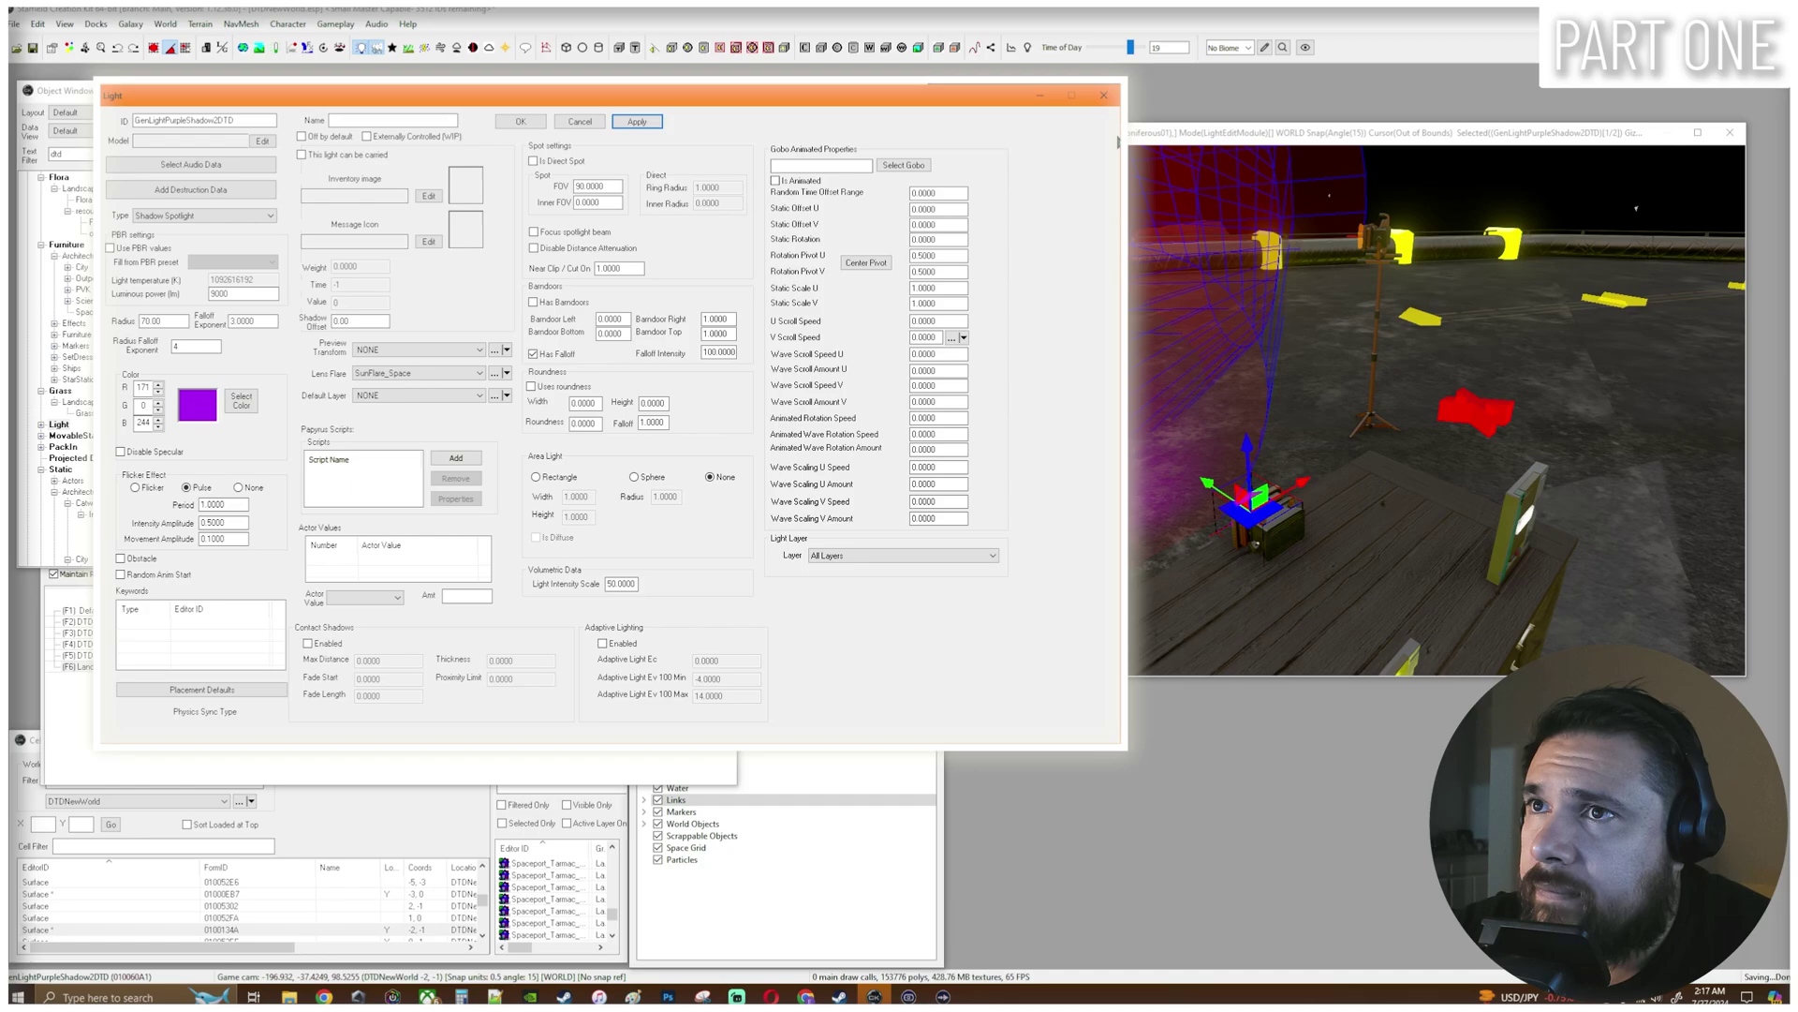
left_click_drag(1000, 97, 967, 99)
left_click(1185, 144)
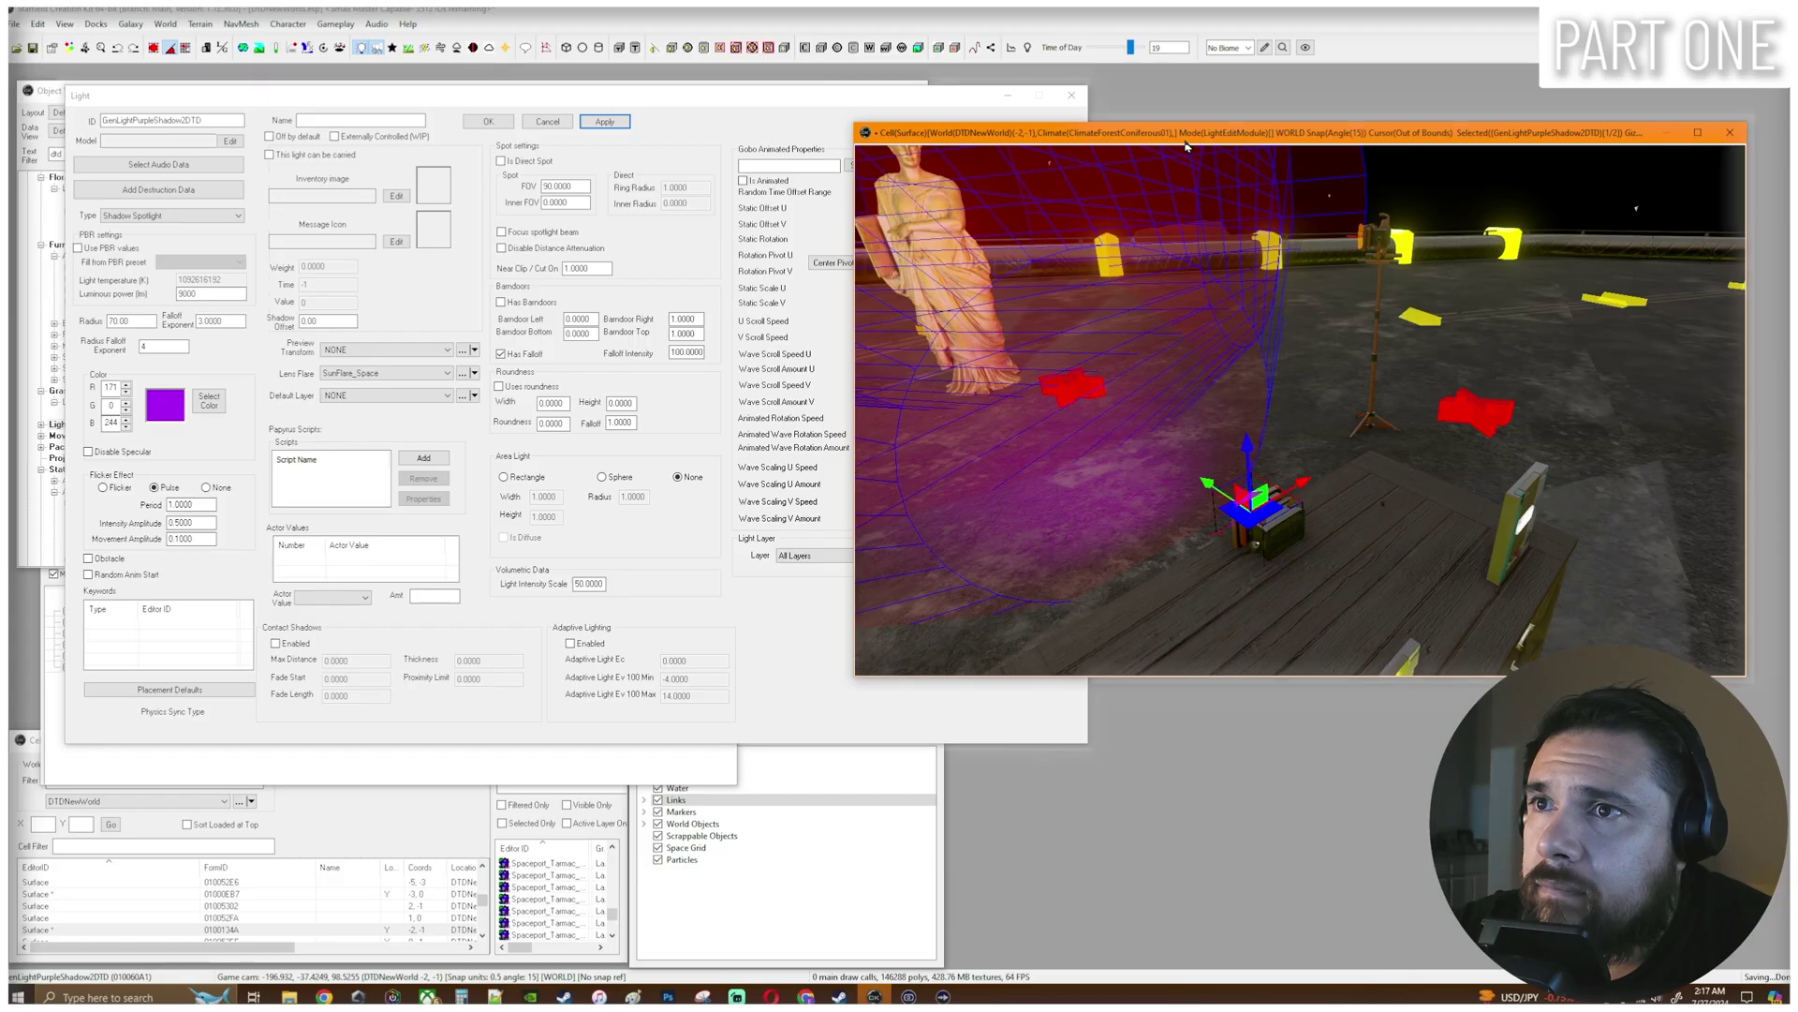
Set the purple light's luminous power to 19000 lm, apply it, and check the brightness in the scene.
left_click(702, 101)
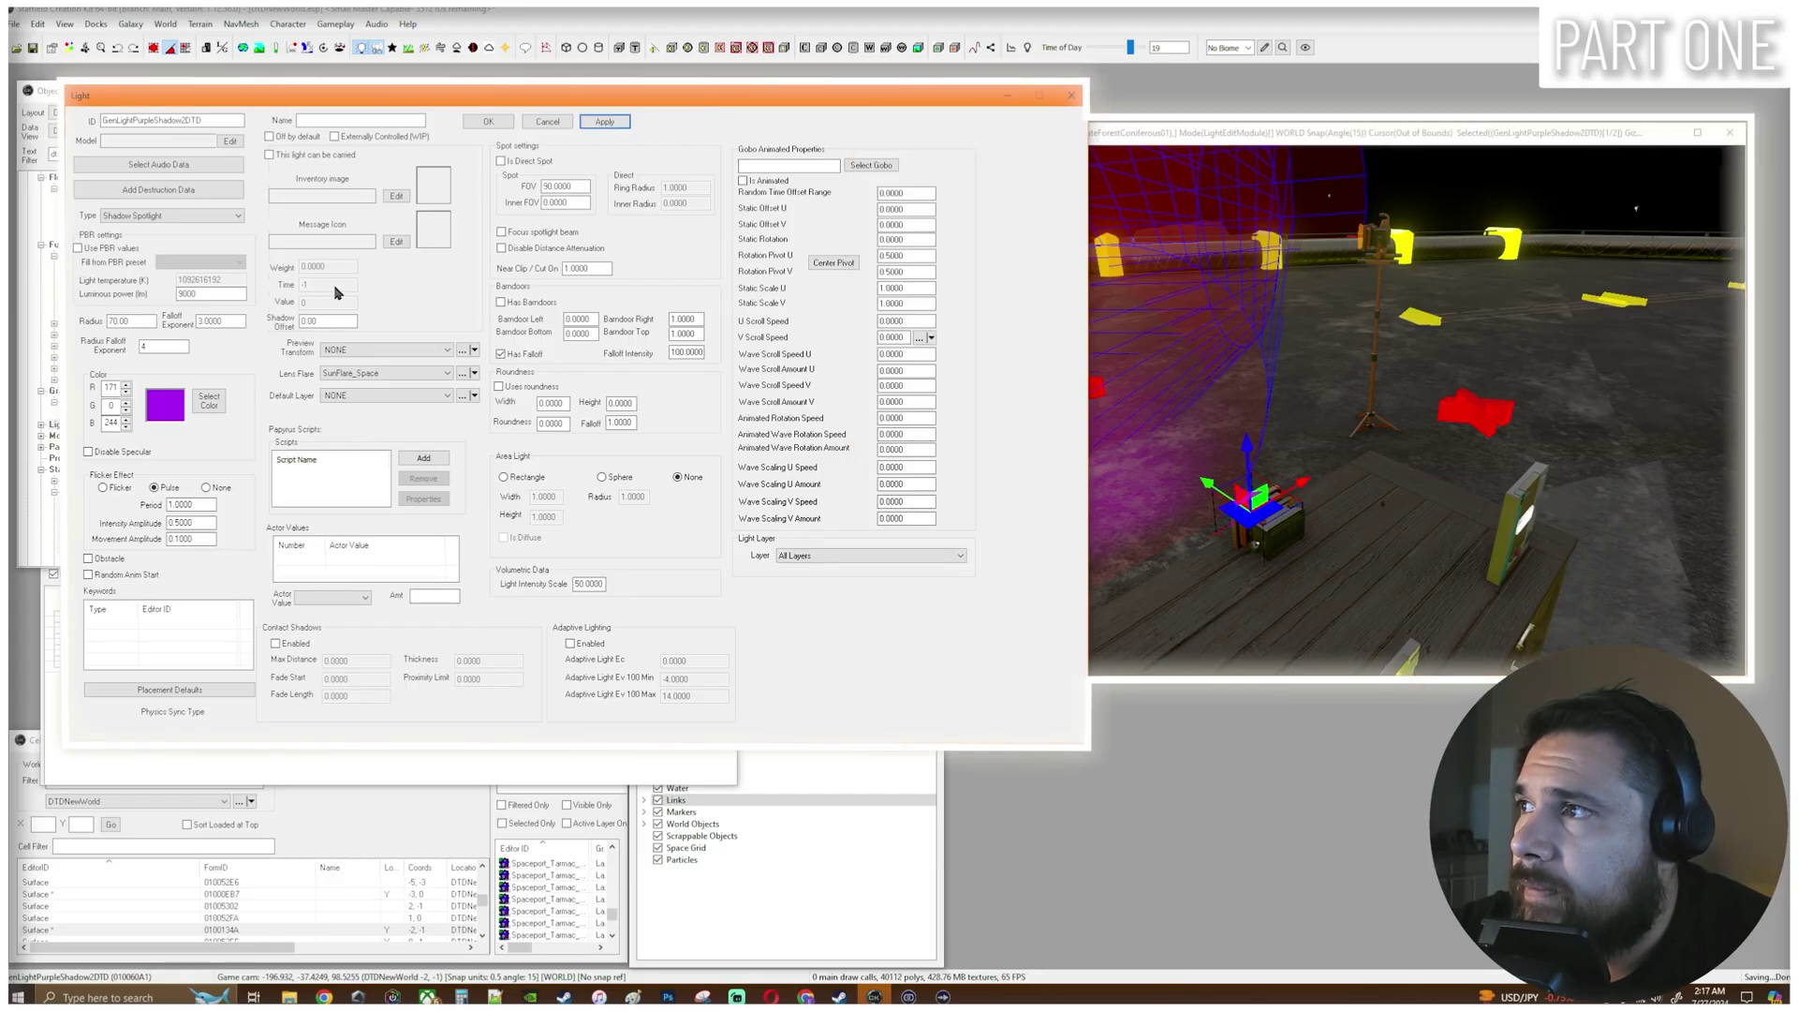
left_click(178, 294)
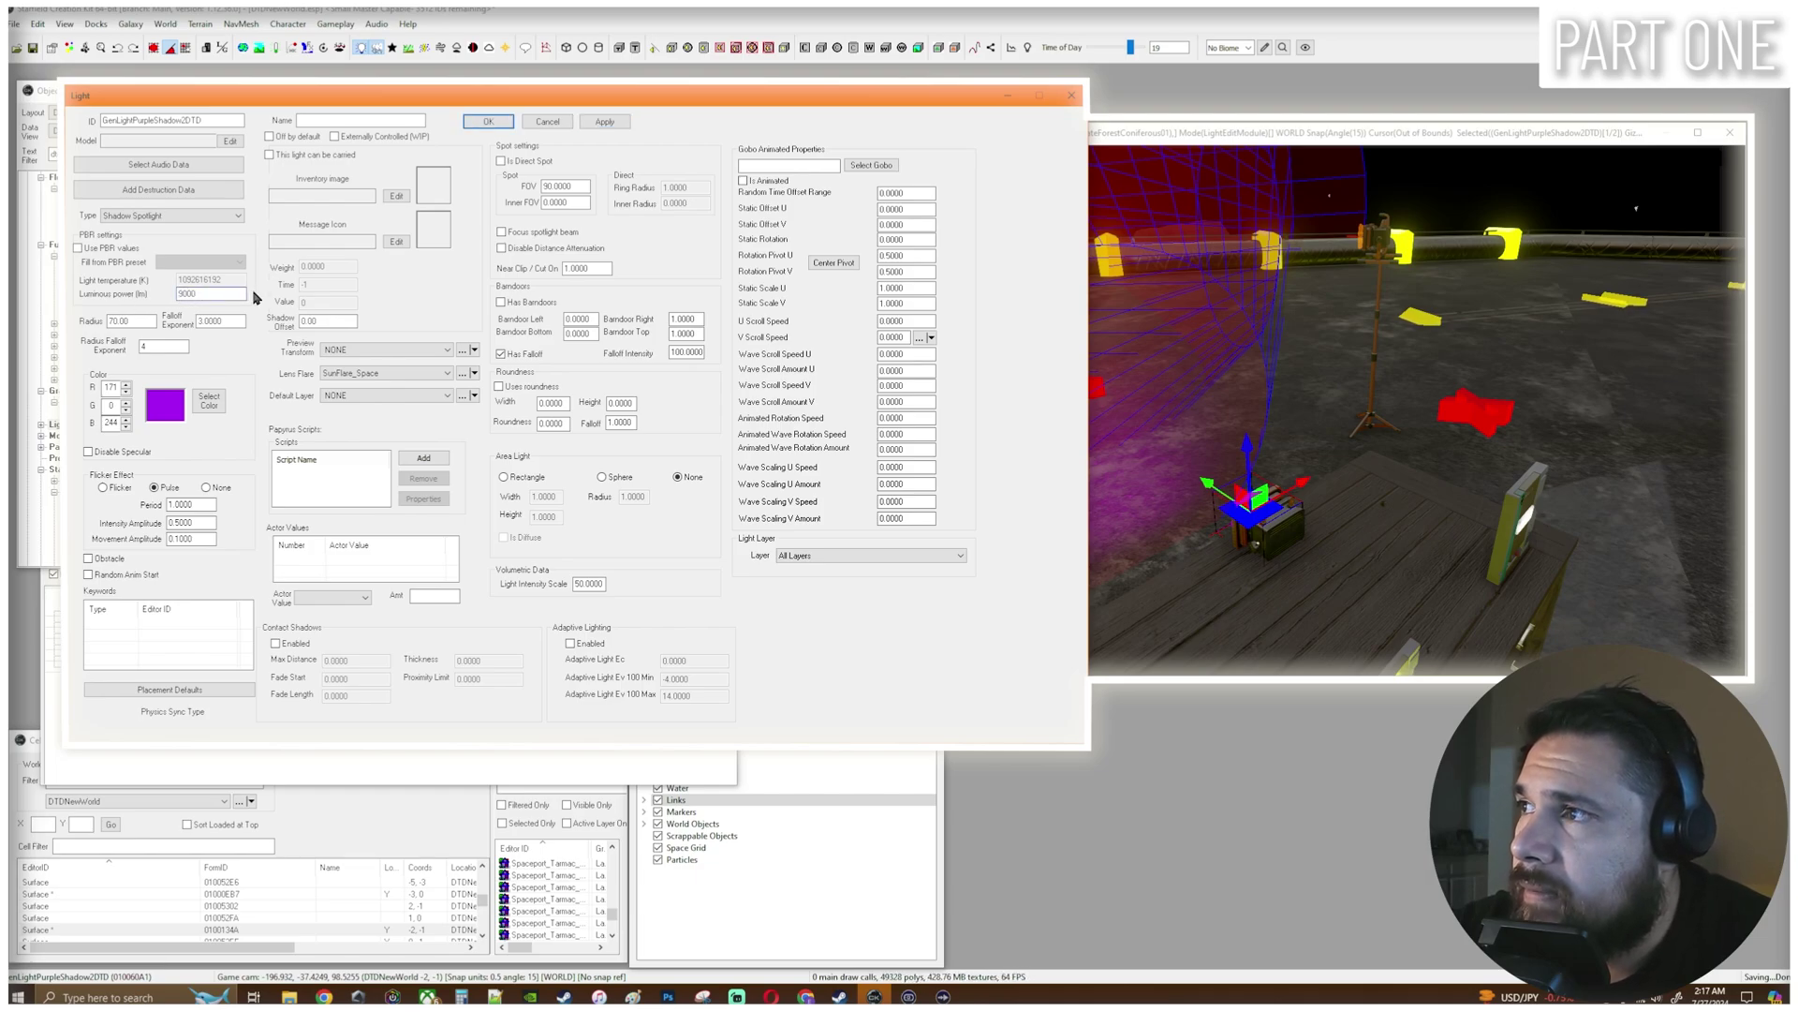
key("Delete")
type("5")
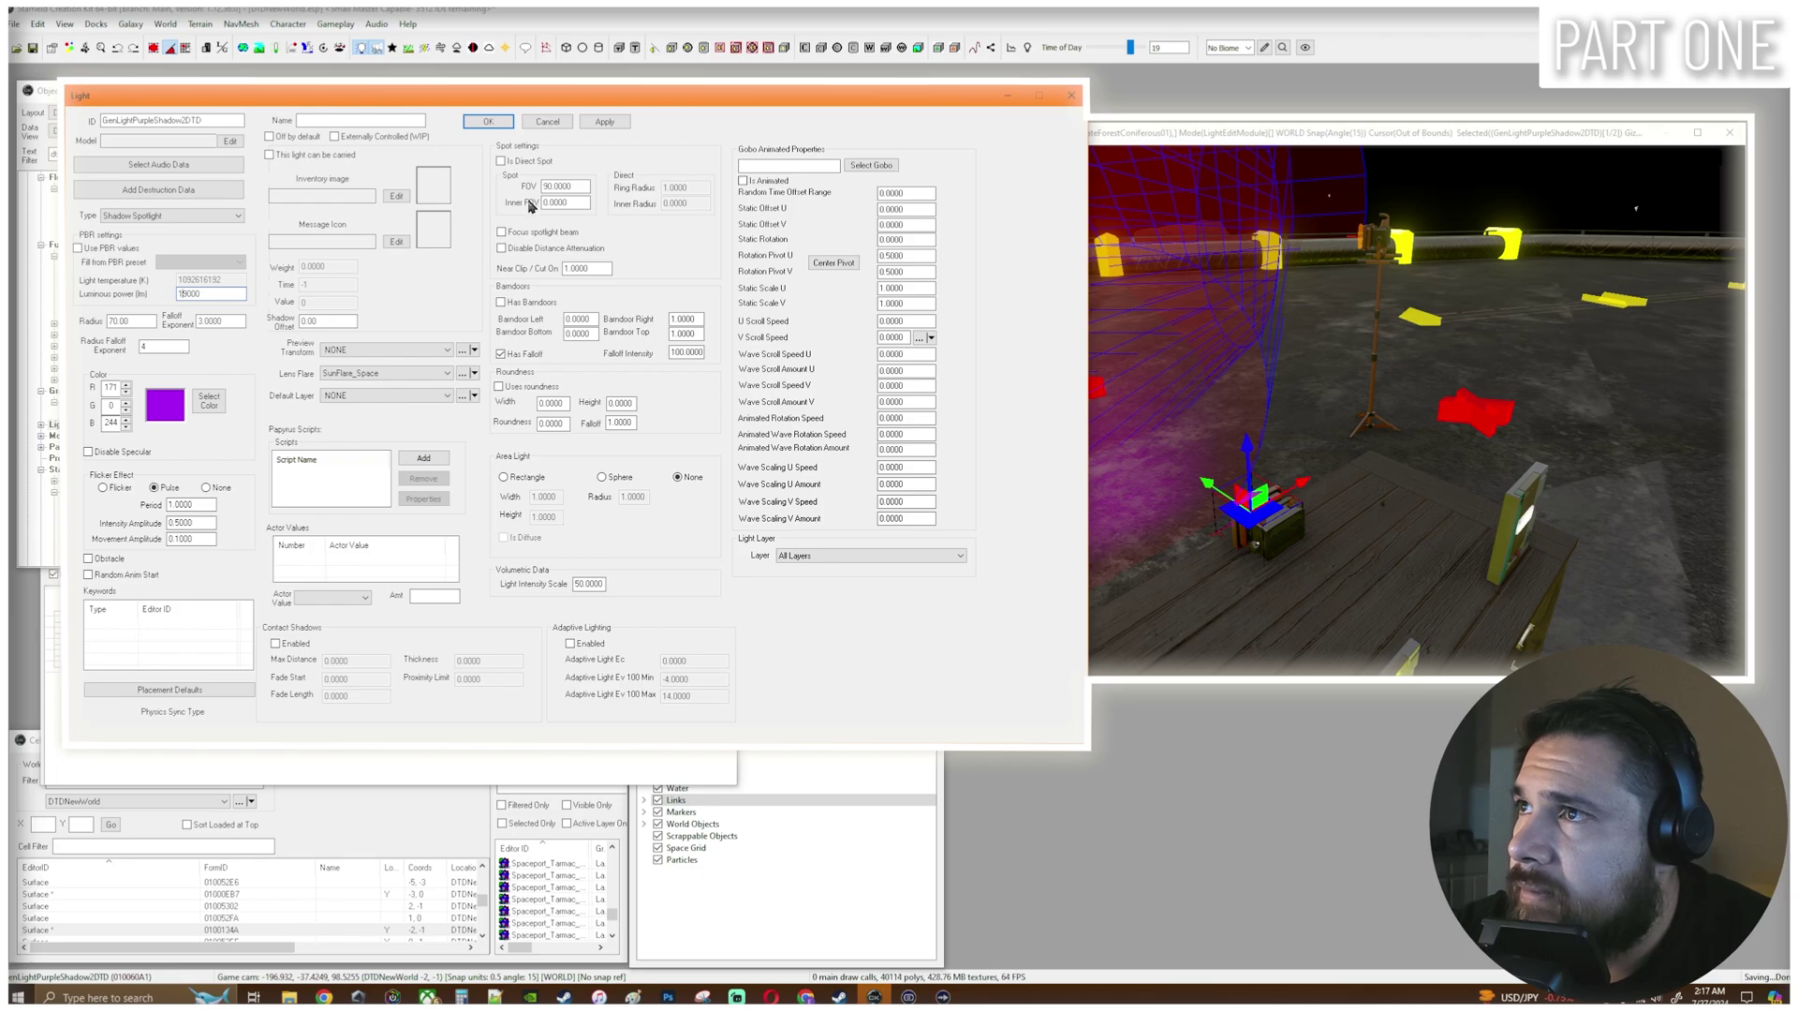
left_click(604, 120)
left_click(1175, 131)
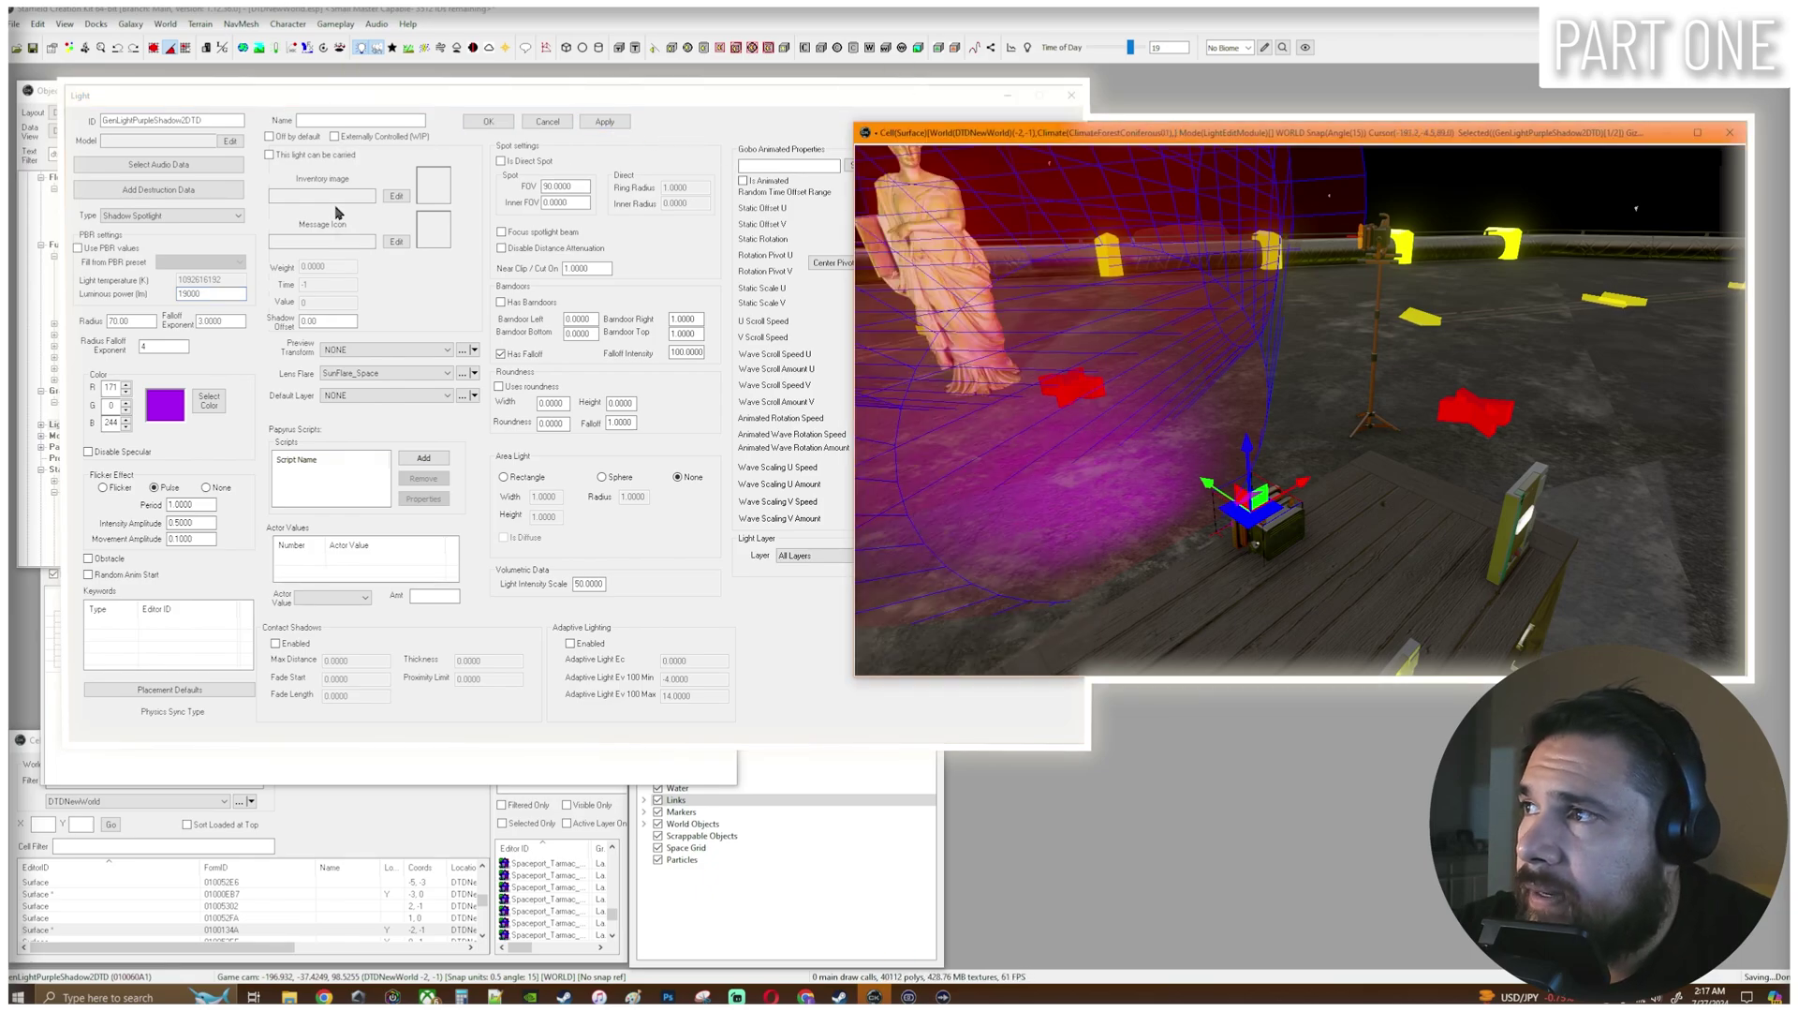
left_click(409, 253)
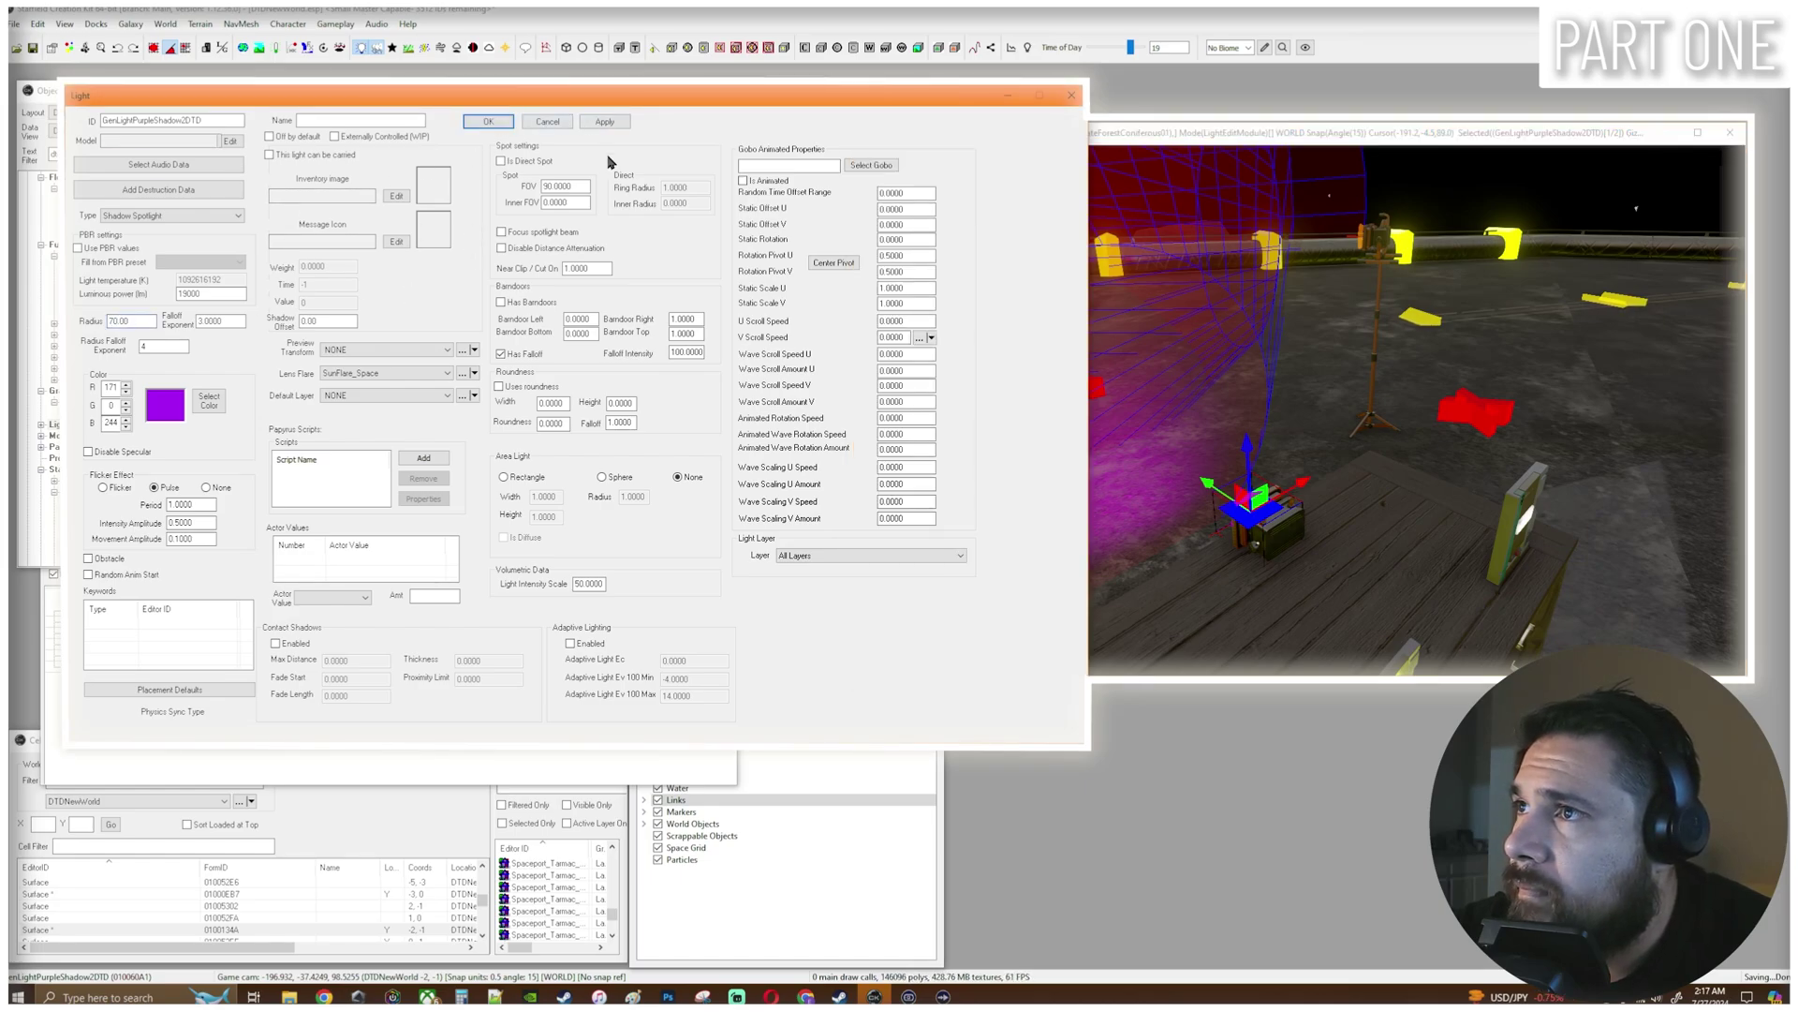
left_click(1195, 147)
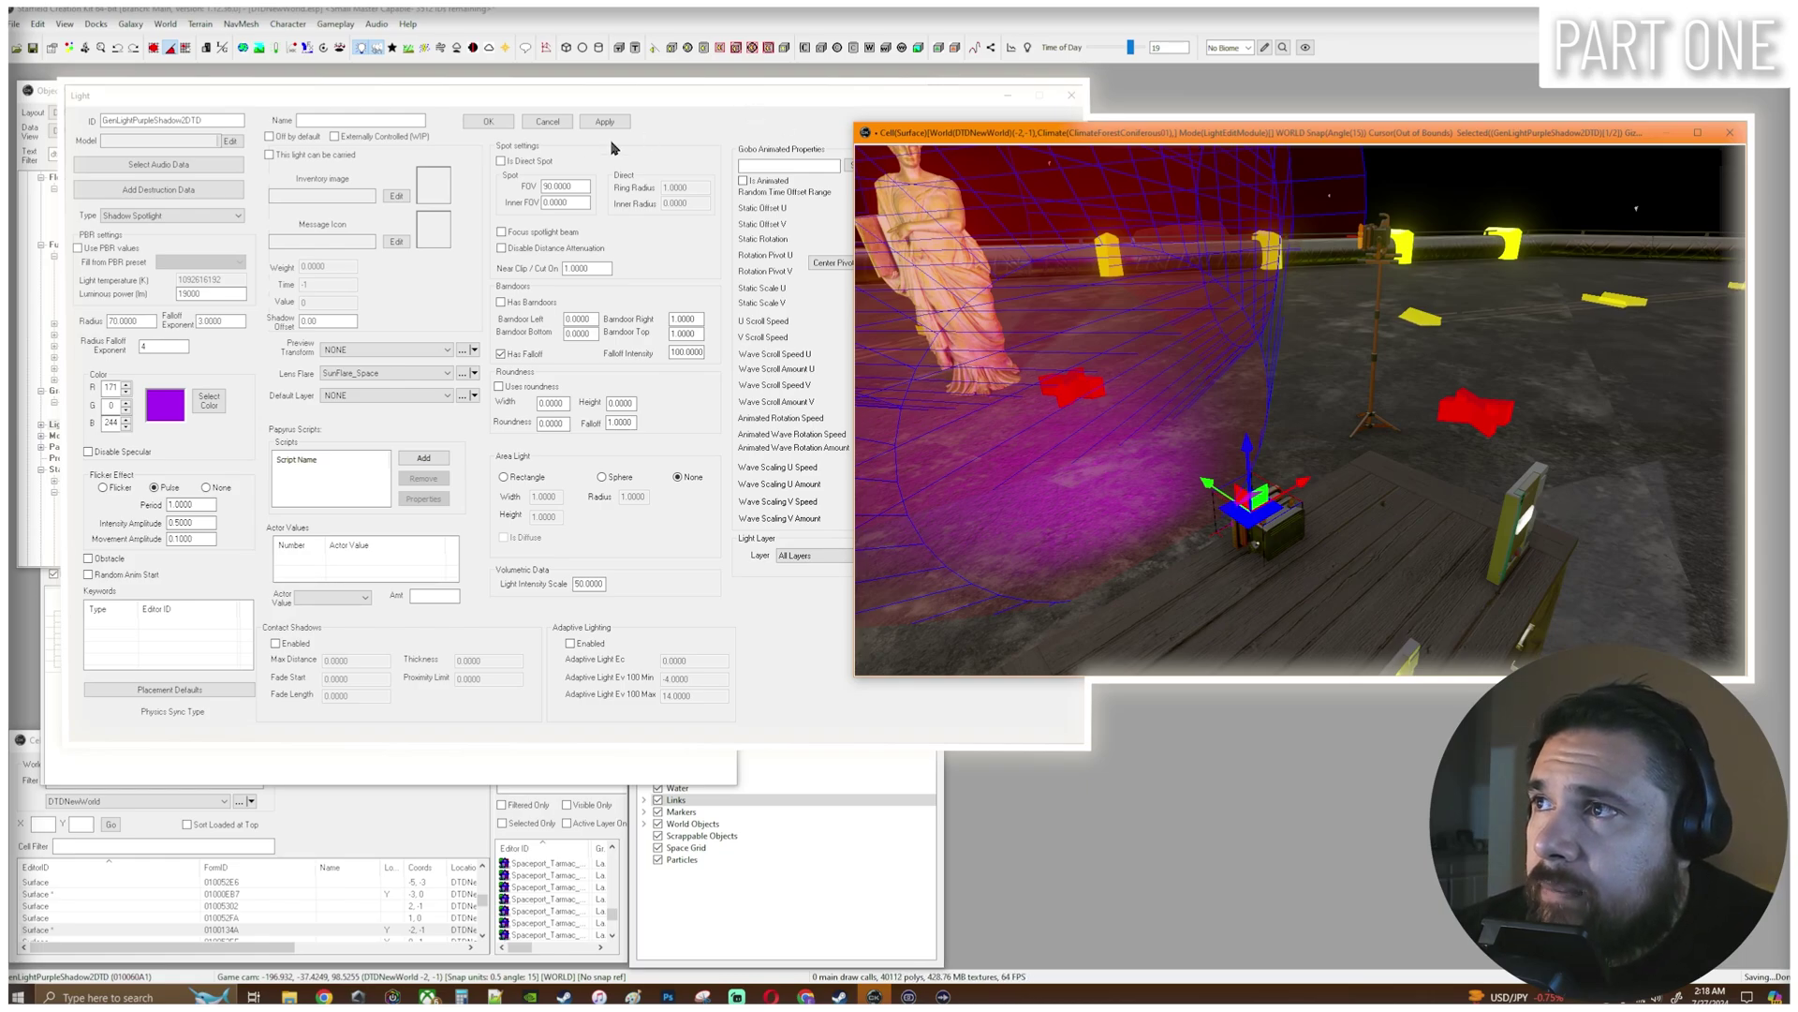
Try Is Direct Spot on the purple light, inspect the beam in the scene, and turn the option off again.
left_click(503, 163)
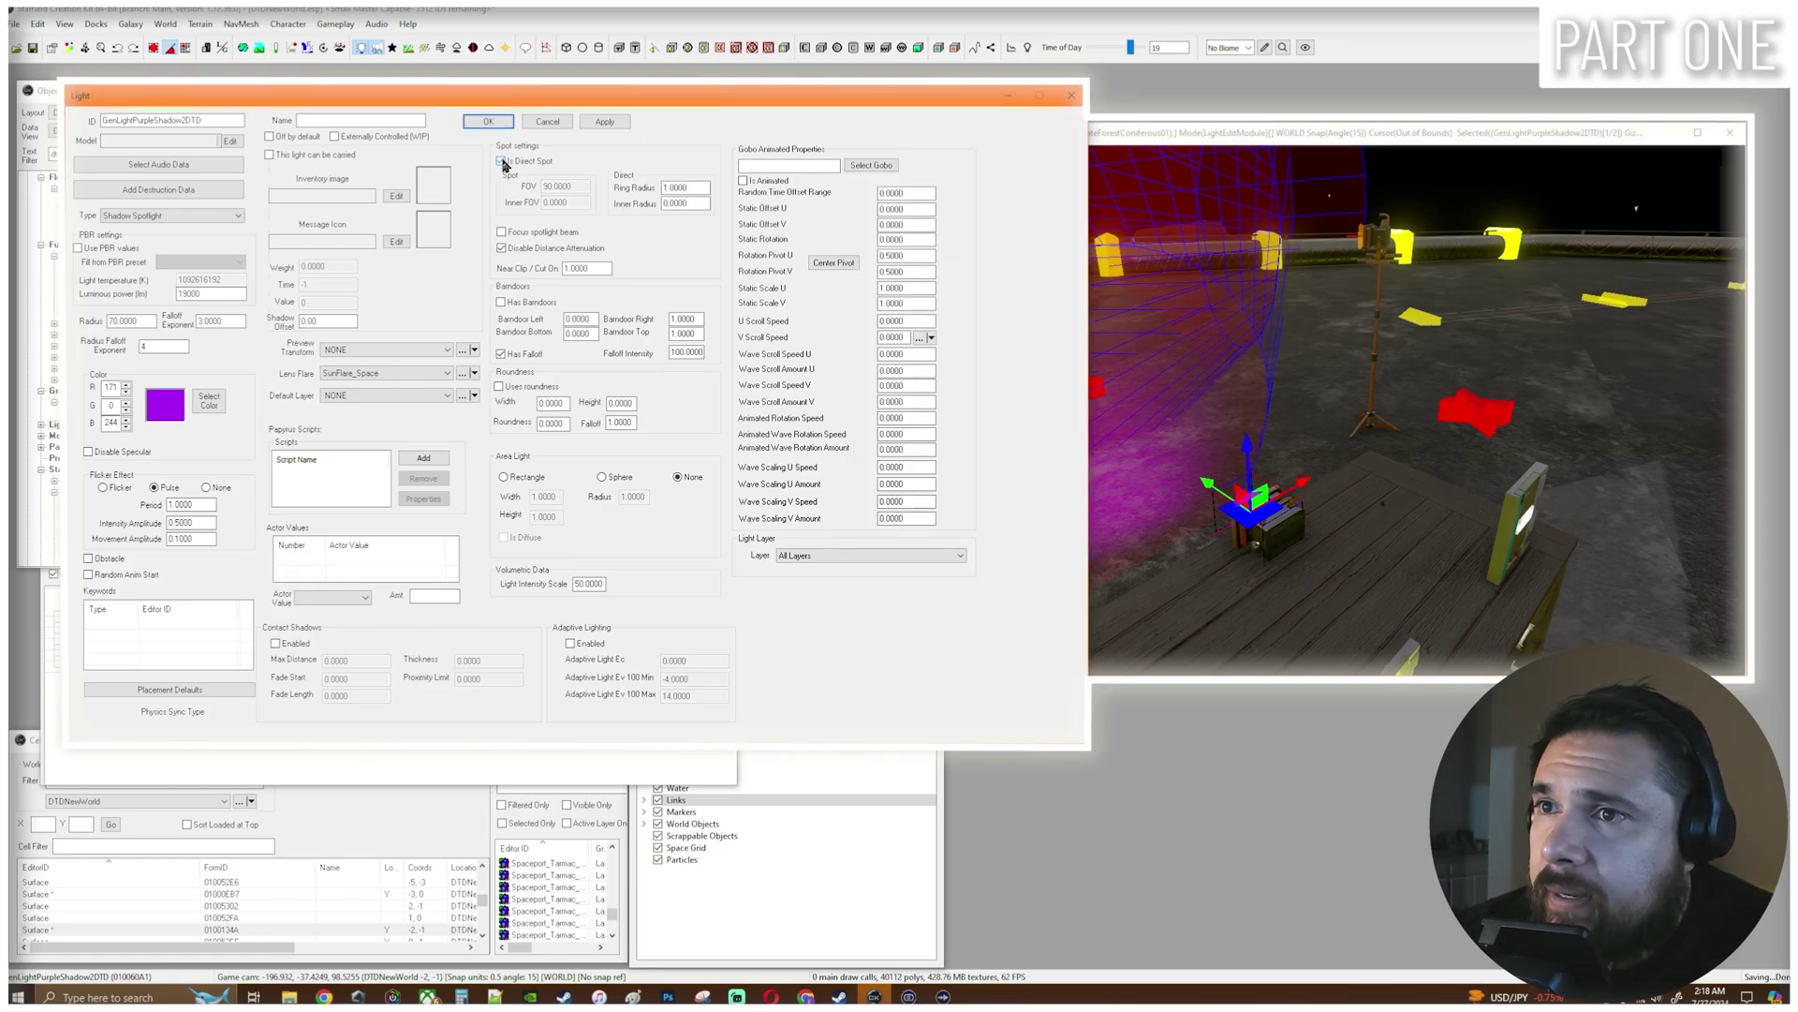
left_click(1244, 145)
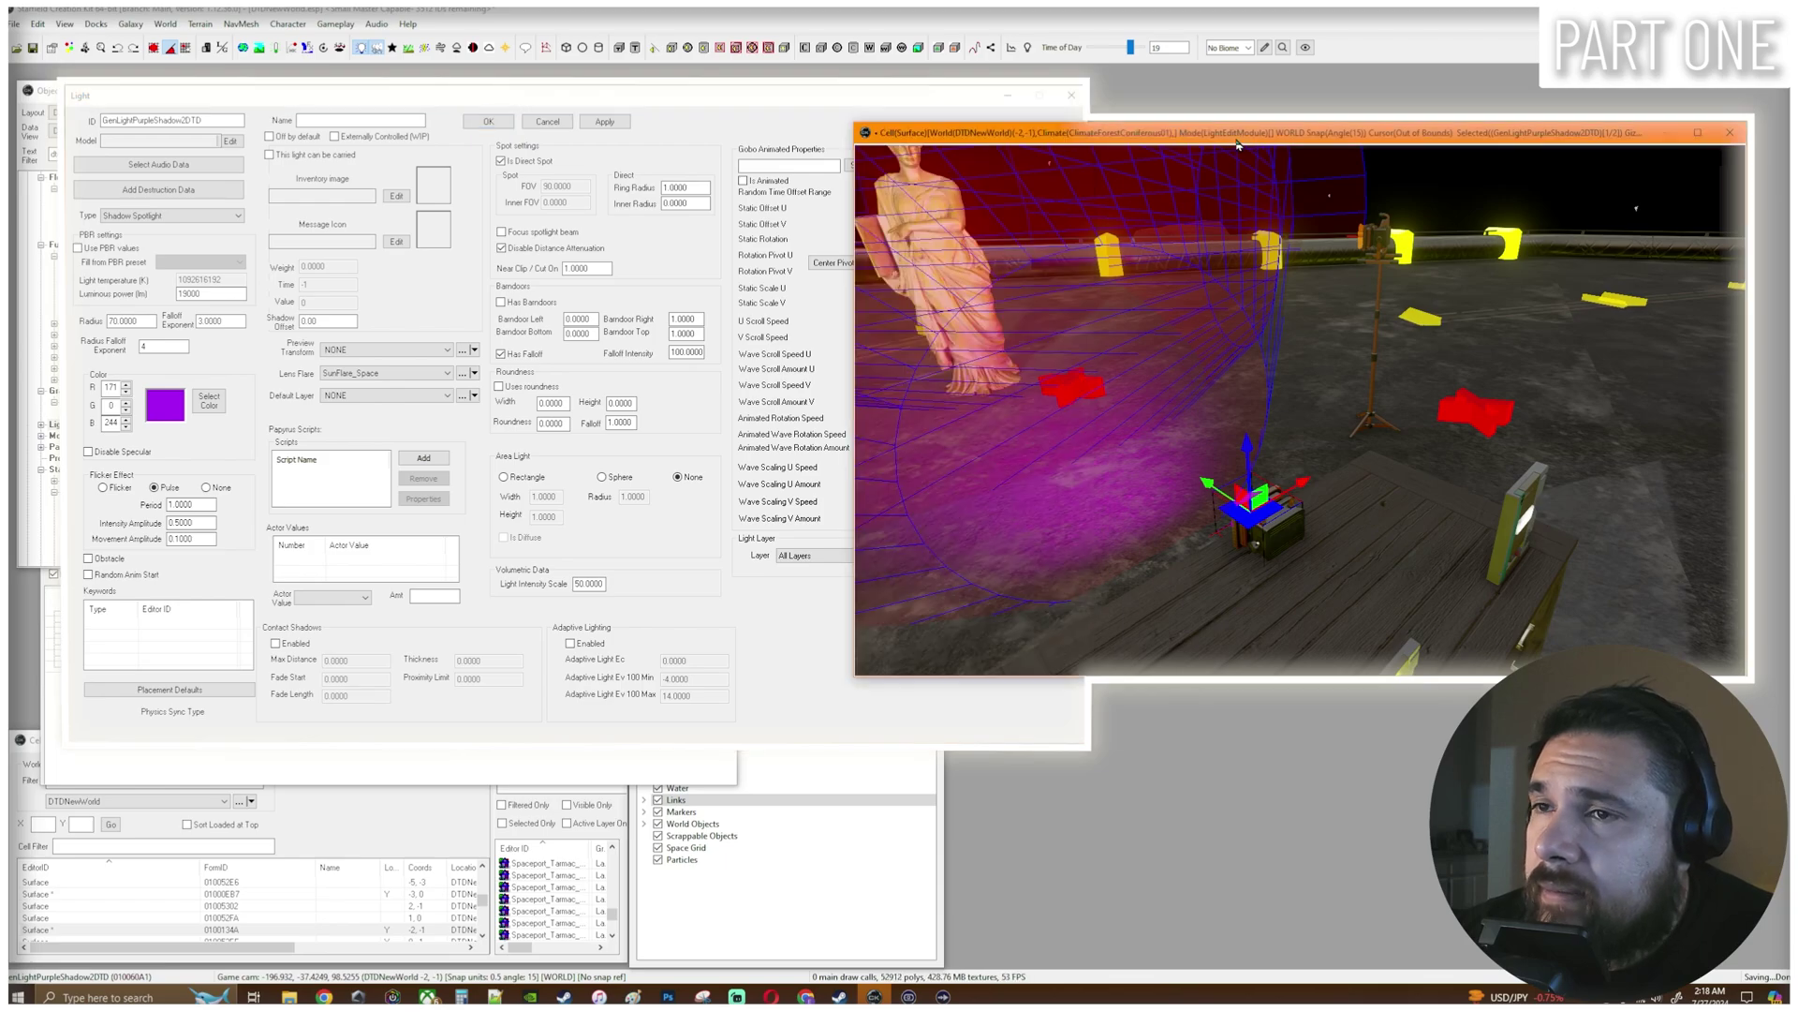
left_click(604, 120)
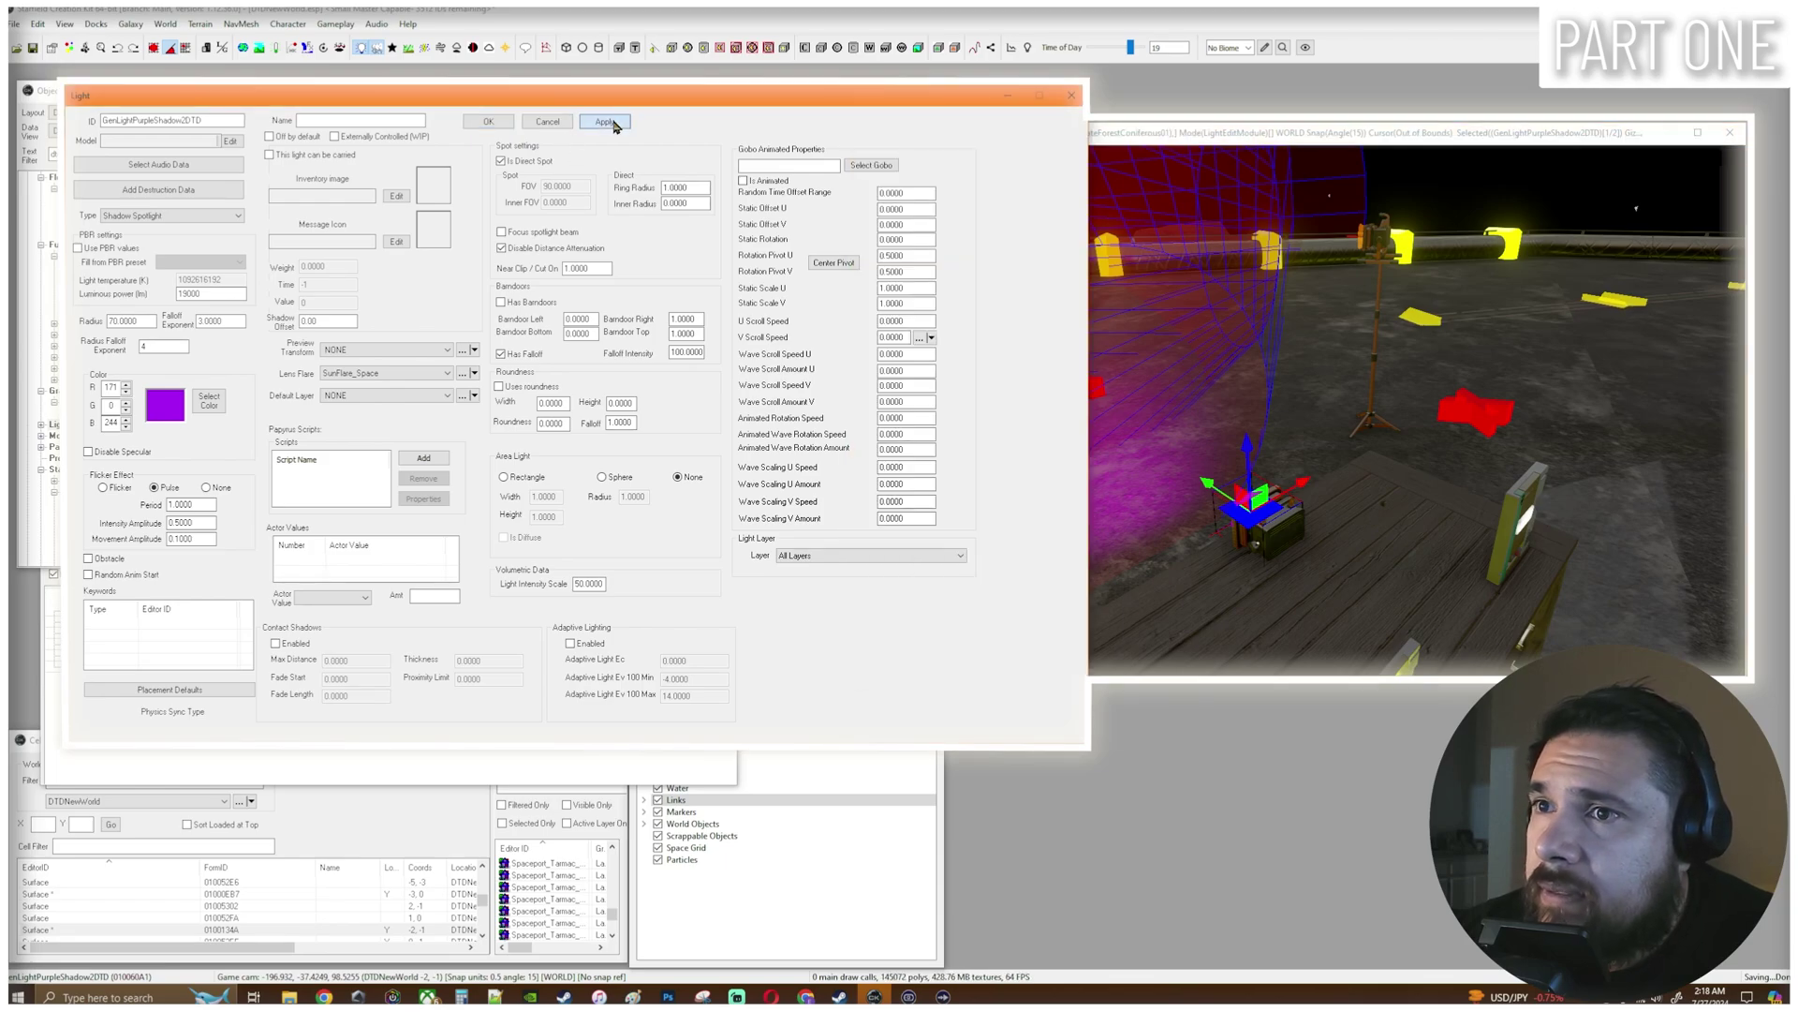
left_click(1296, 179)
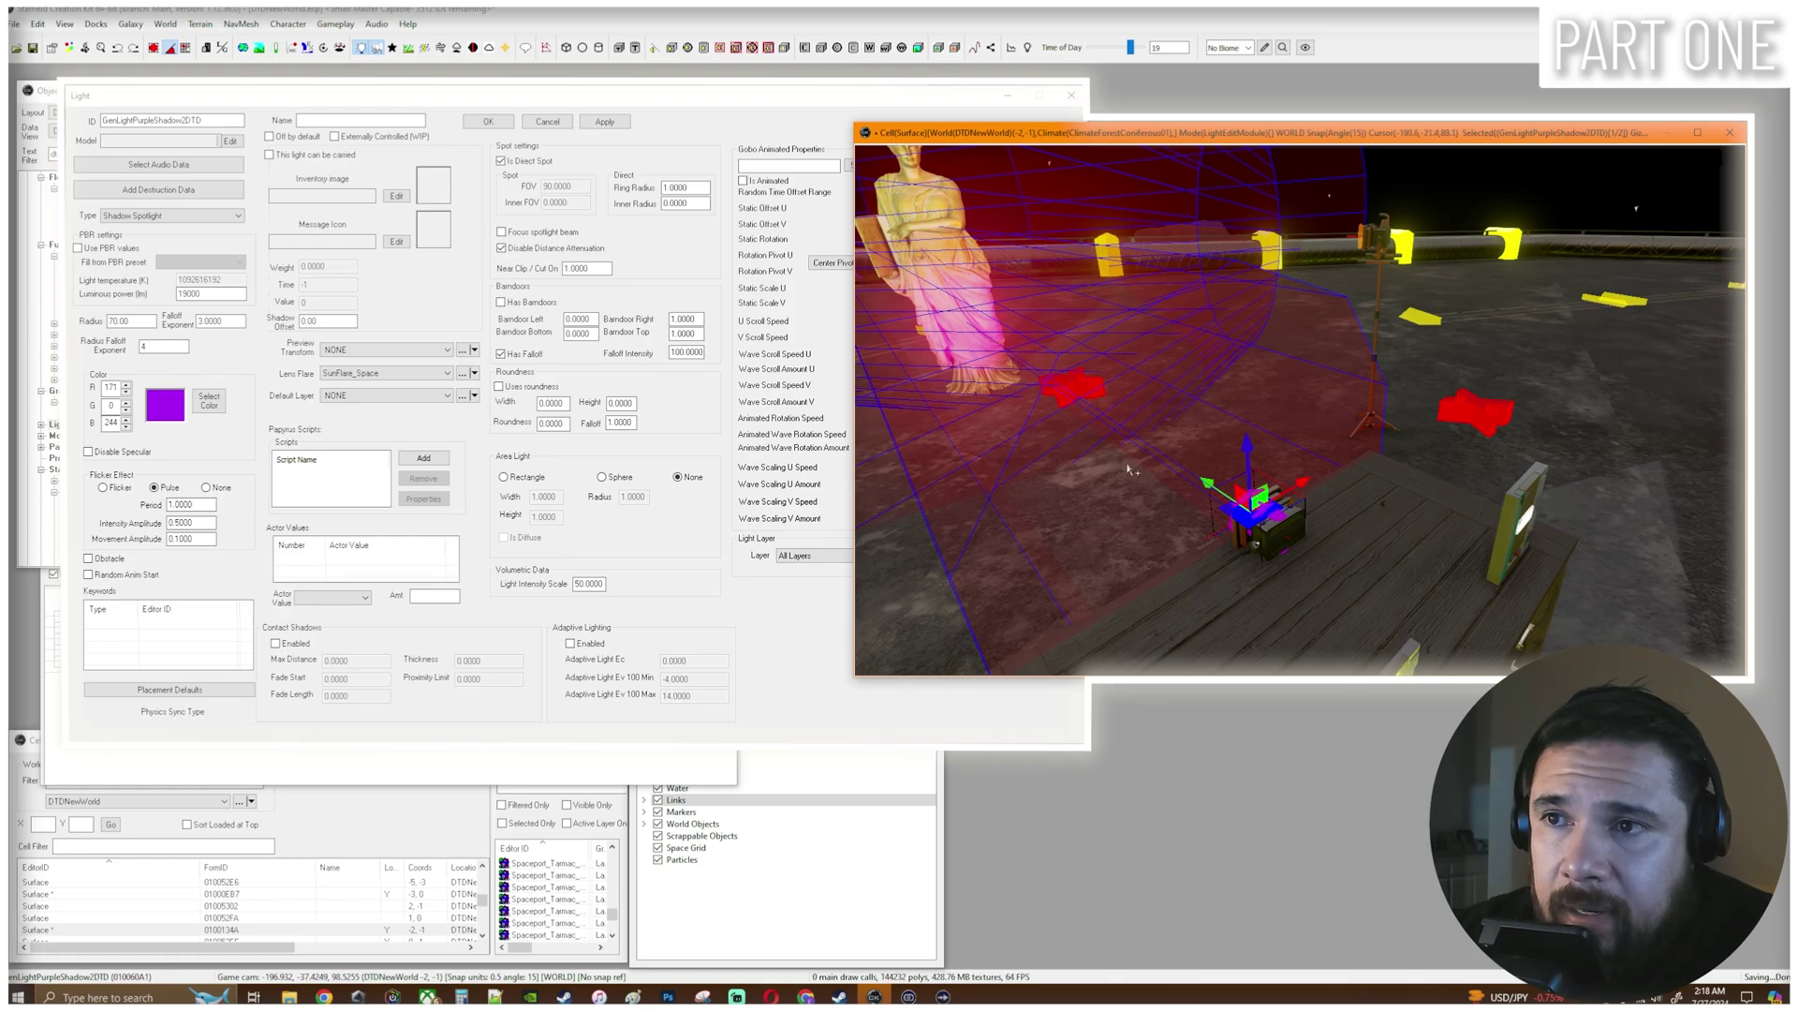
mouse_move(1129, 468)
middle_mouse_down("shift")
mouse_move(1276, 444)
mouse_move(1087, 458)
mouse_move(1115, 468)
middle_mouse_up("shift")
right_click_drag(1115, 467, 1128, 469)
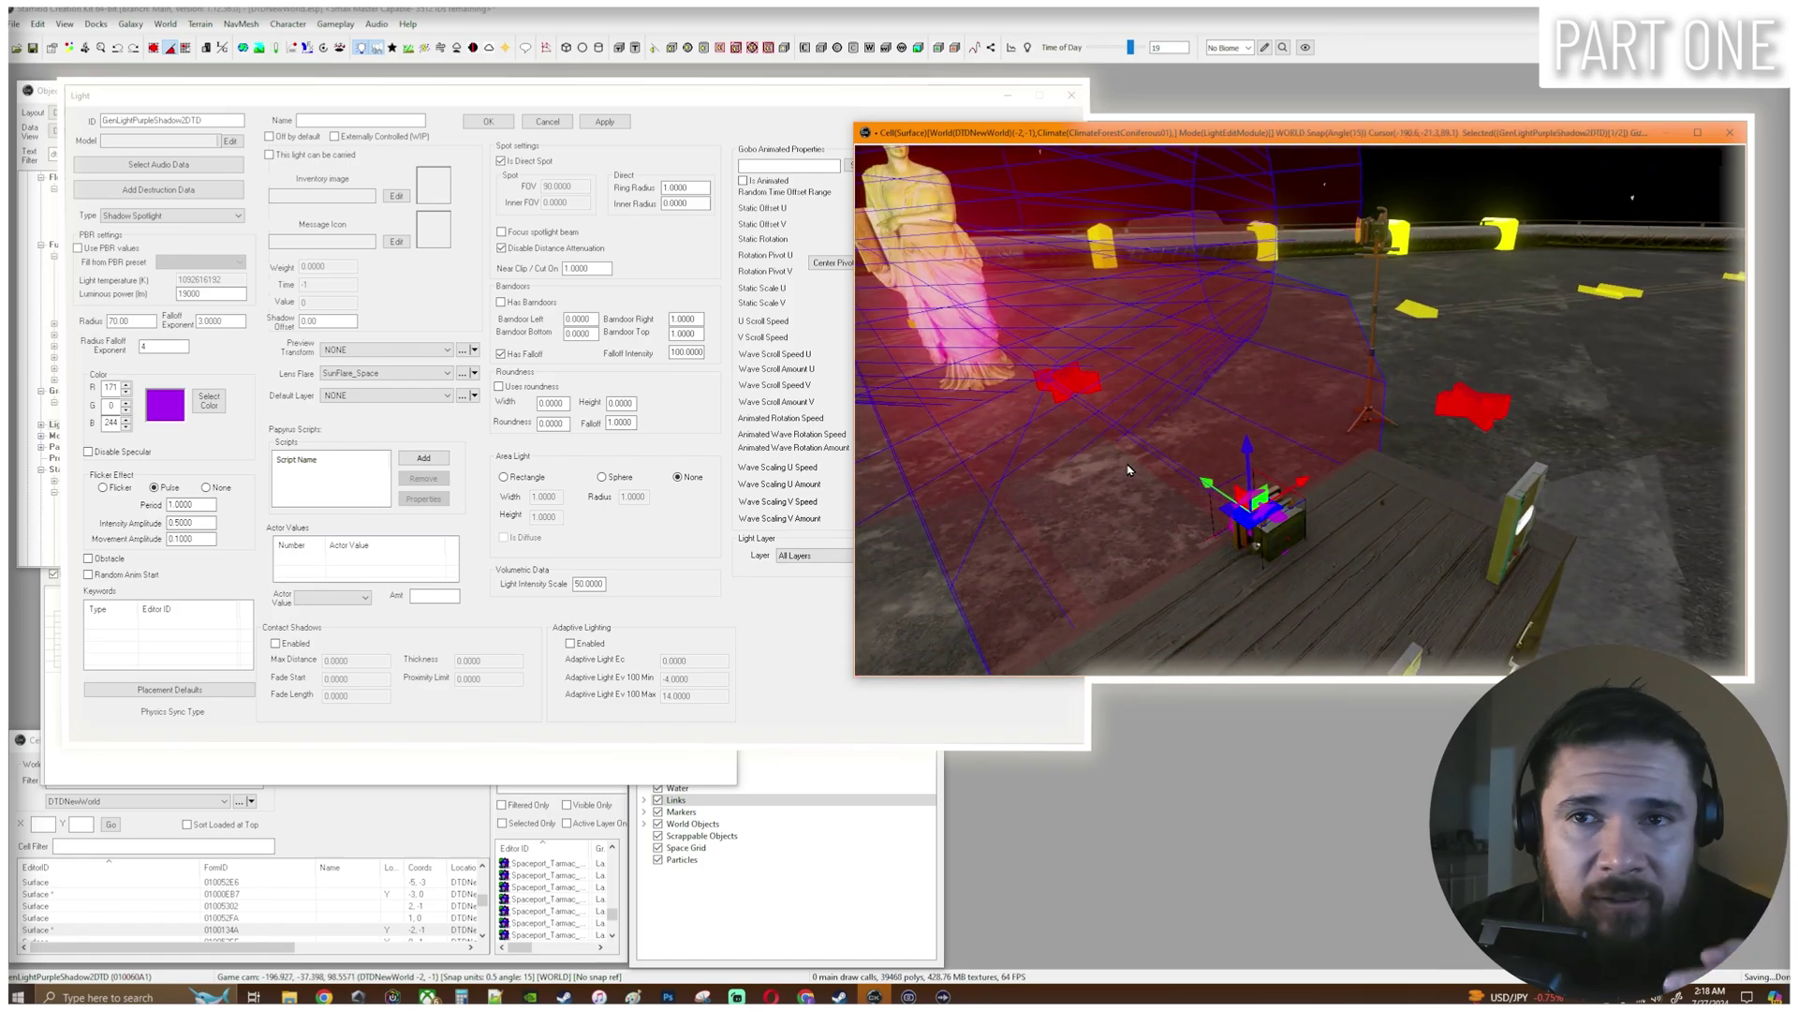
left_click(502, 162)
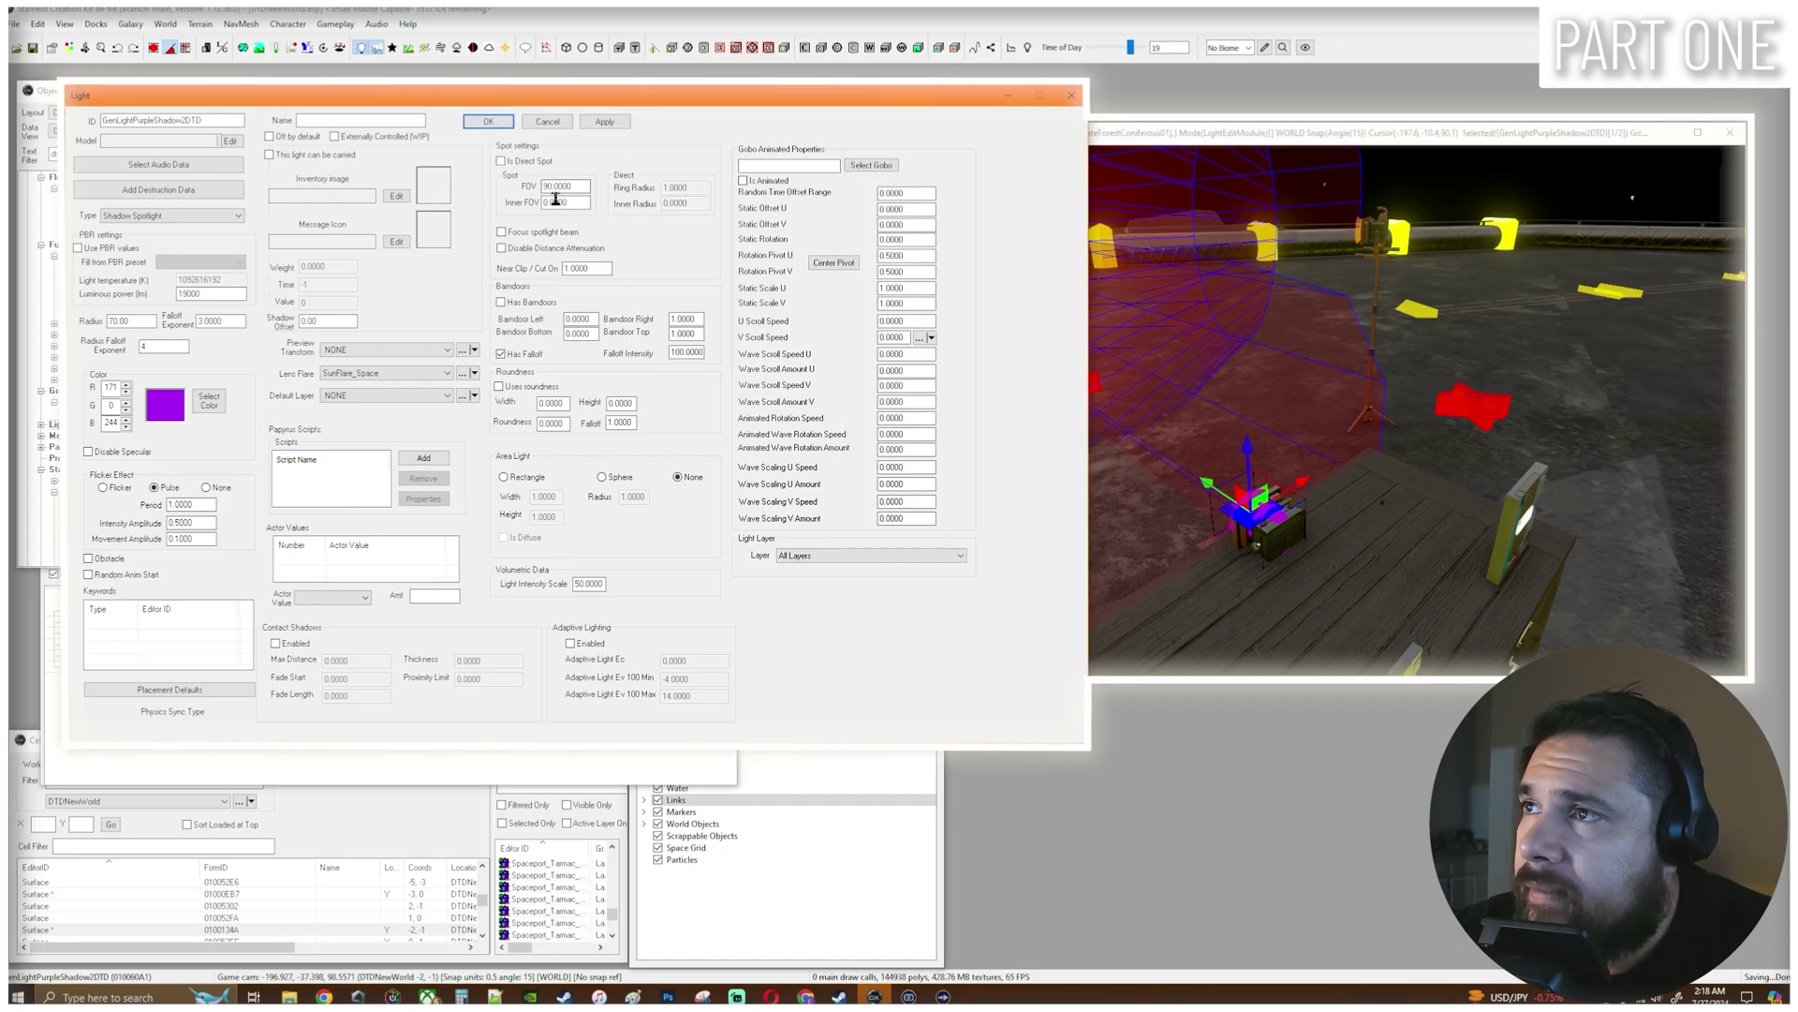
Start editing the purple light's spot FOV.
left_click(1271, 134)
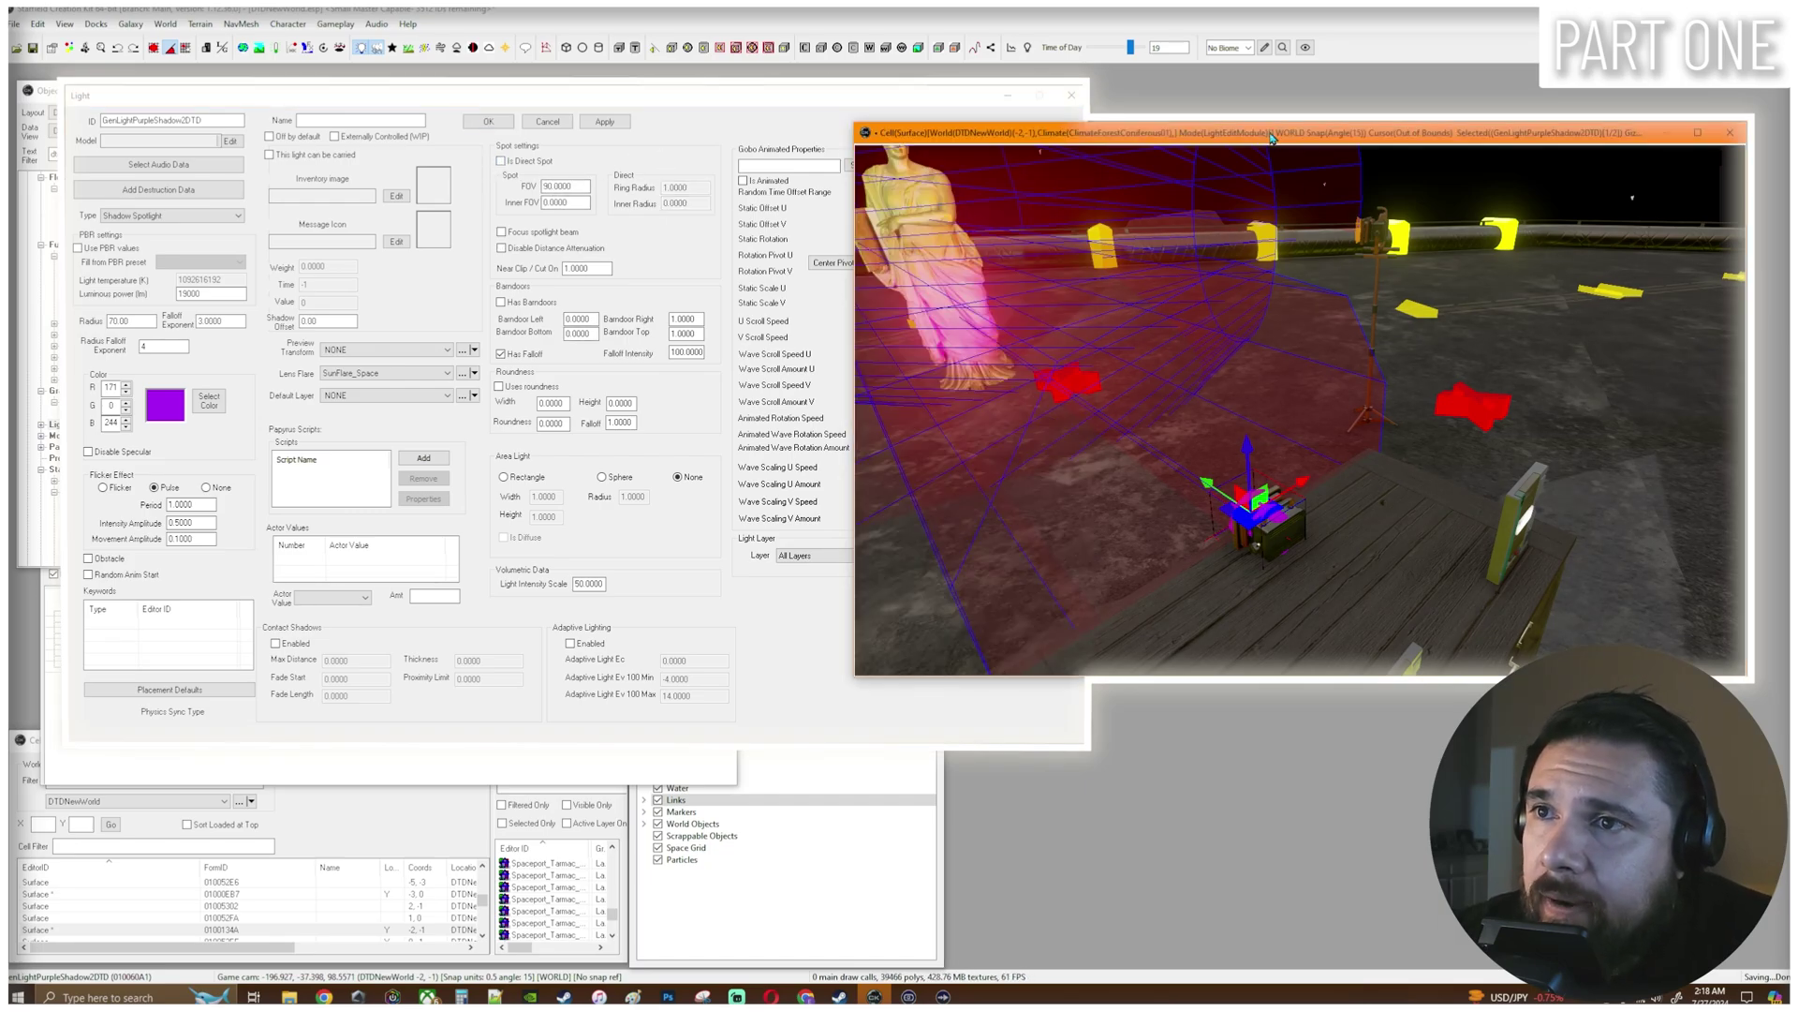
left_click(550, 187)
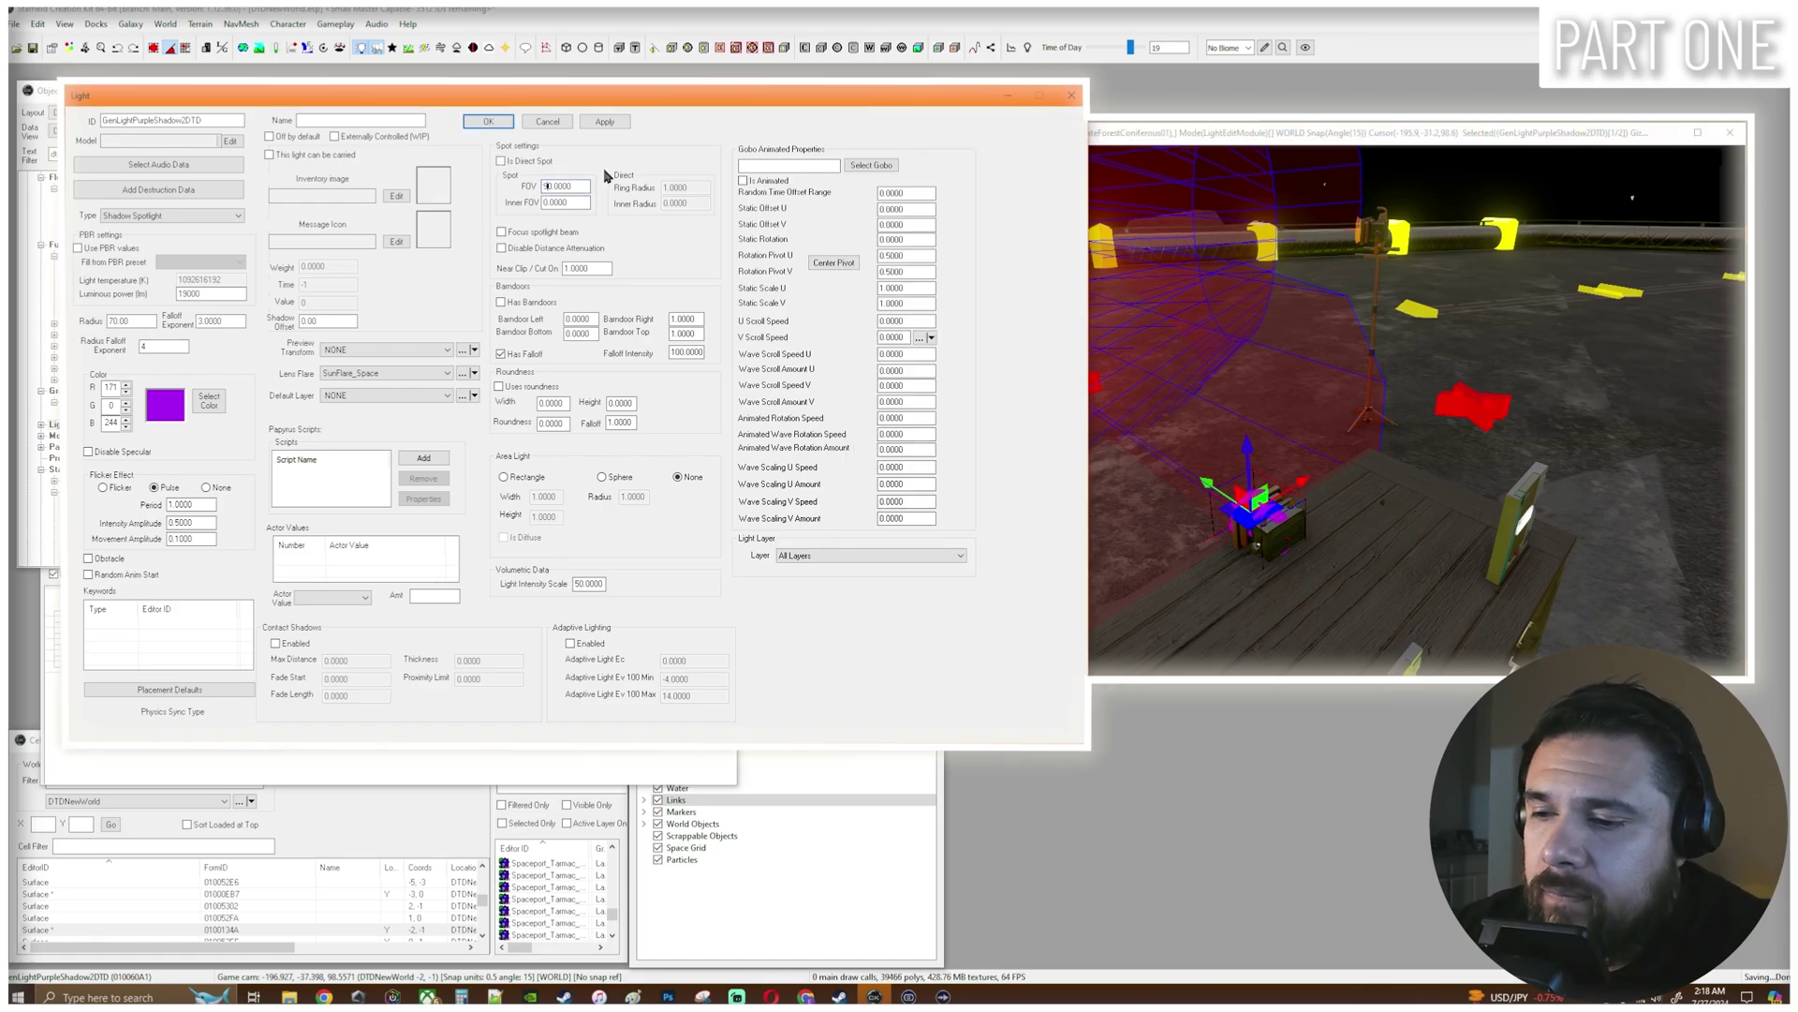